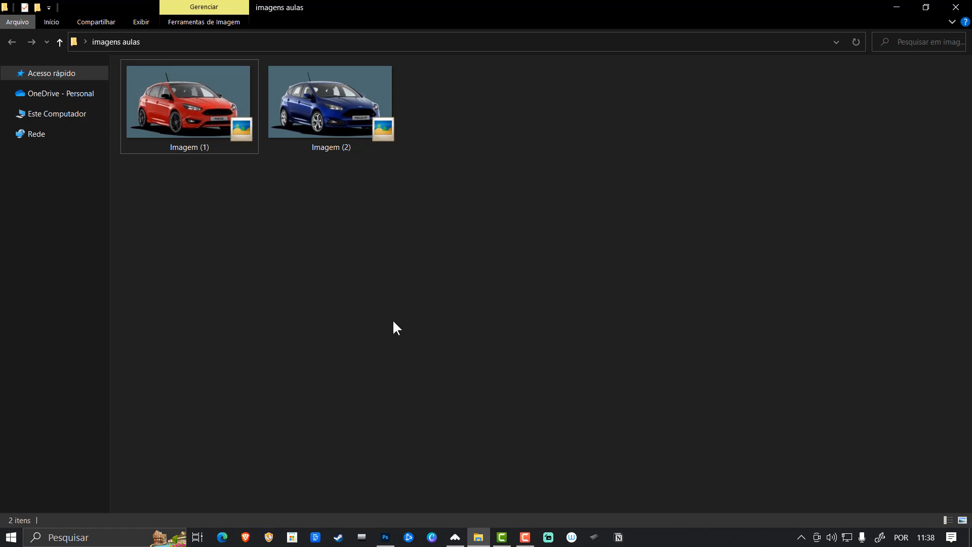
- Switch to Photoshop and examine the new-document settings for size, resolution, color mode and background without creating a document
left_click(385, 539)
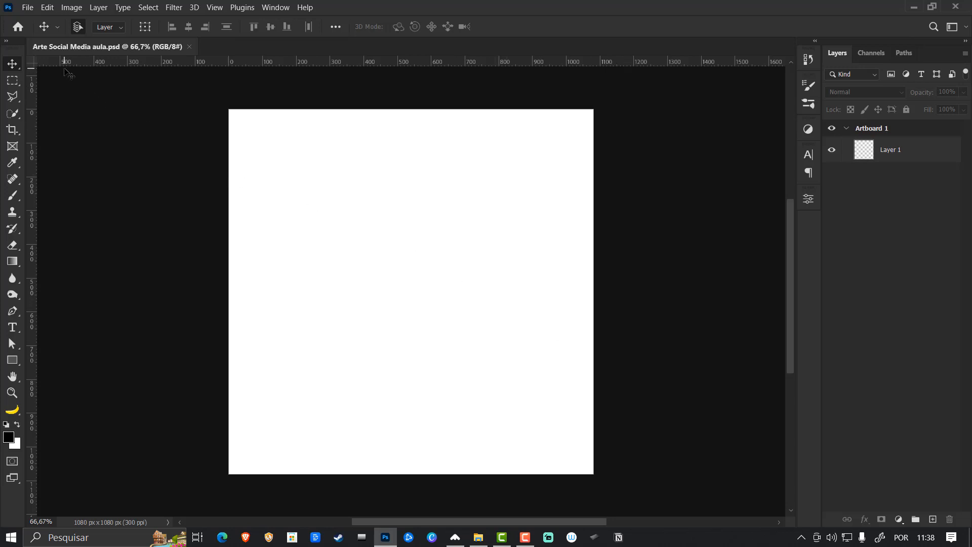
left_click(26, 8)
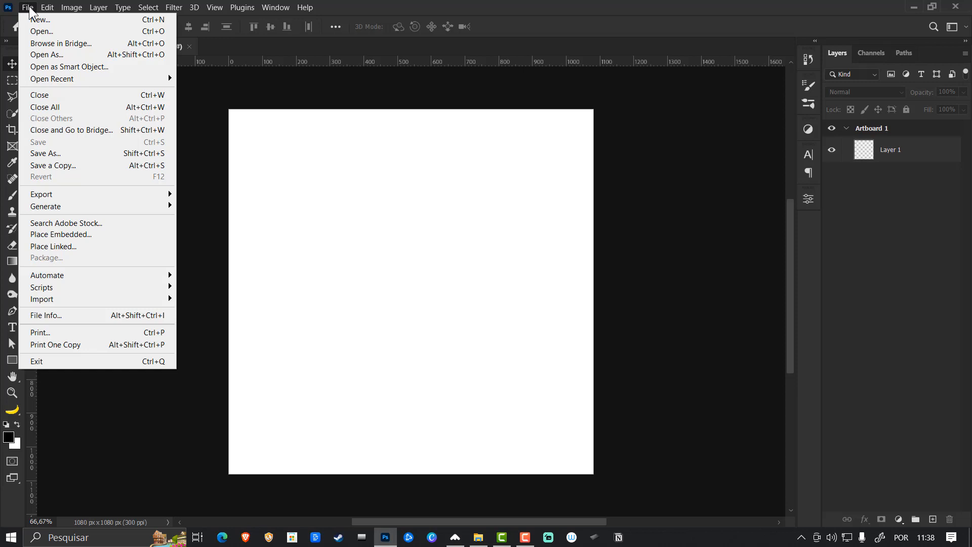
left_click(38, 21)
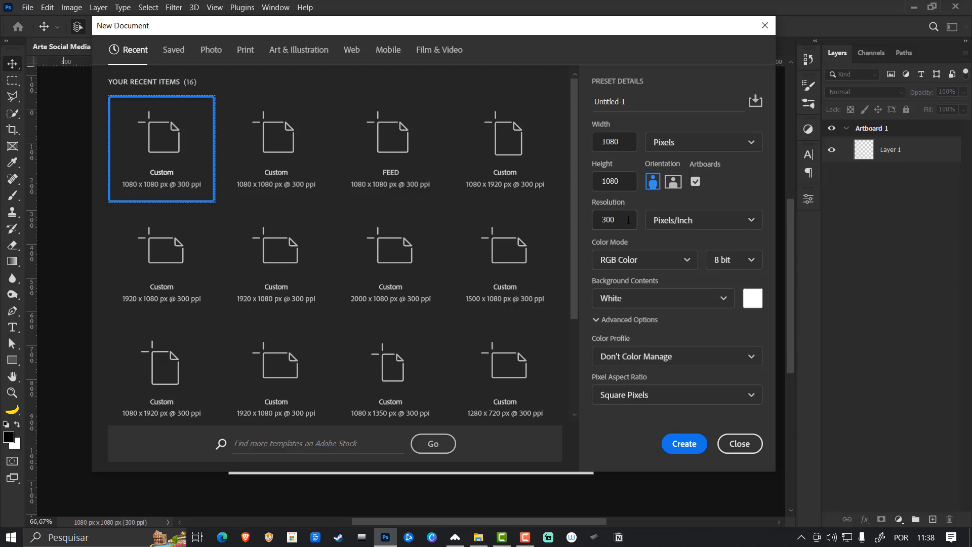
left_click(628, 220)
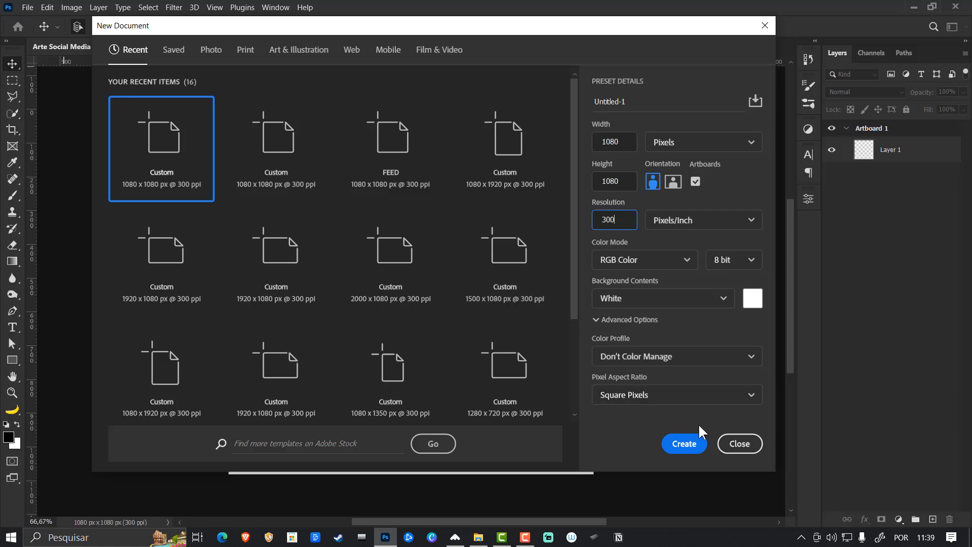
left_click(738, 443)
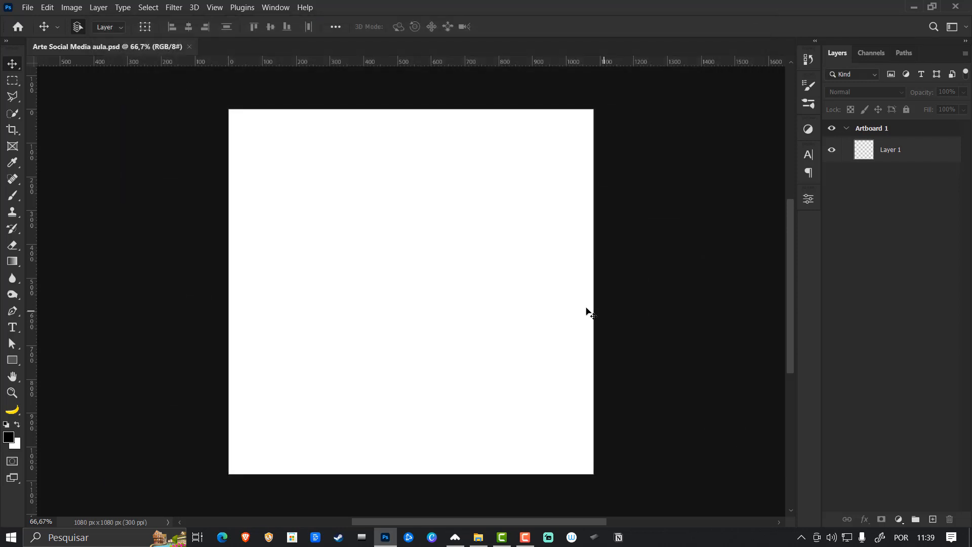
left_click(28, 7)
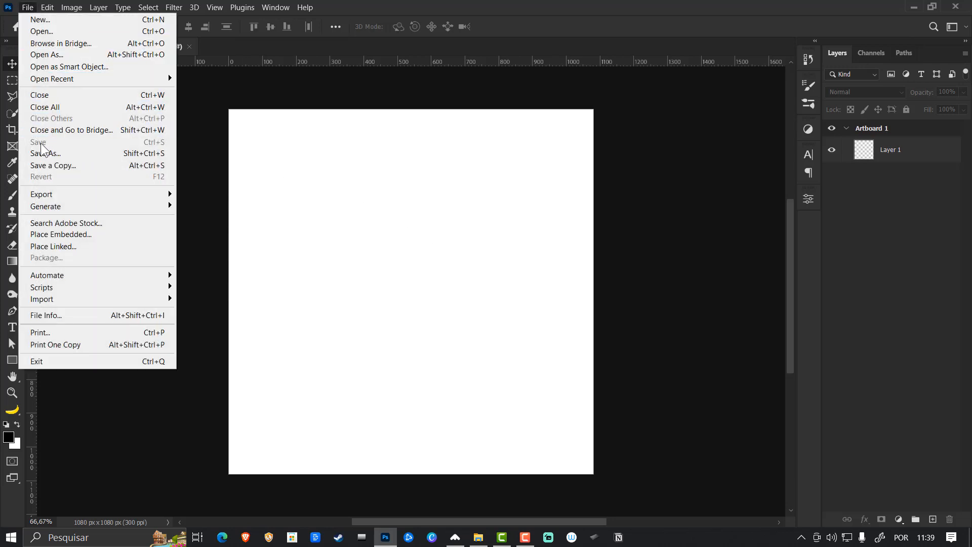
left_click(645, 135)
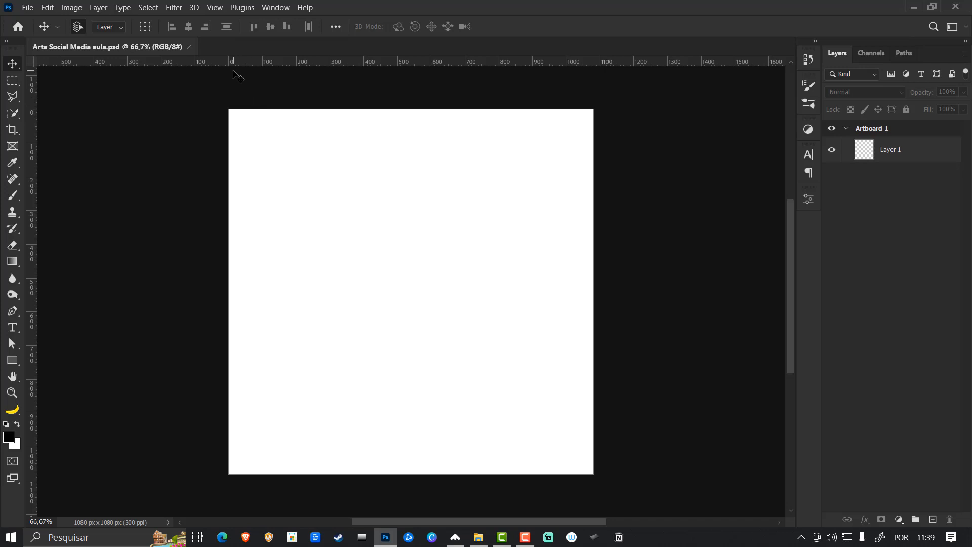
- Create a green guide layout on the canvas with 2 columns, 2 rows and 50 px margins on all sides
left_click(215, 8)
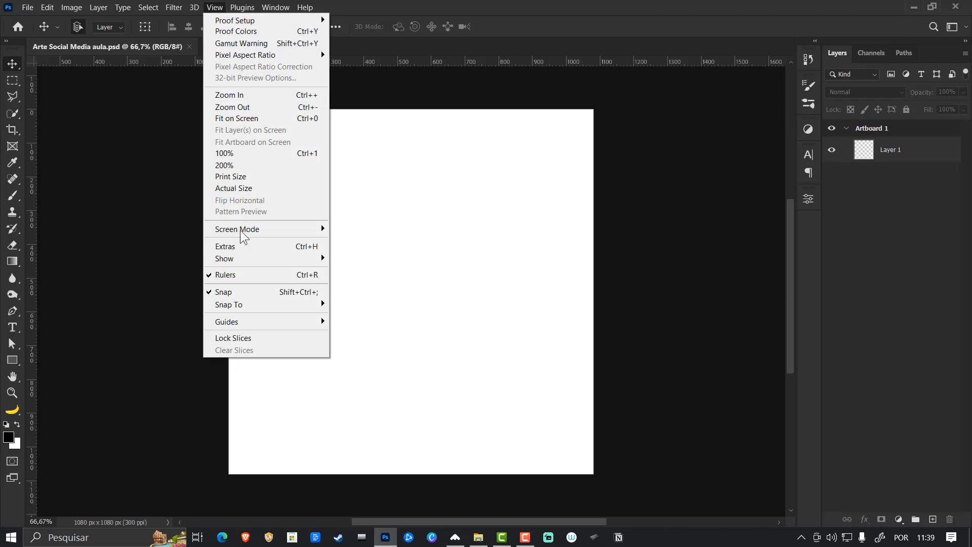
mouse_move(244, 321)
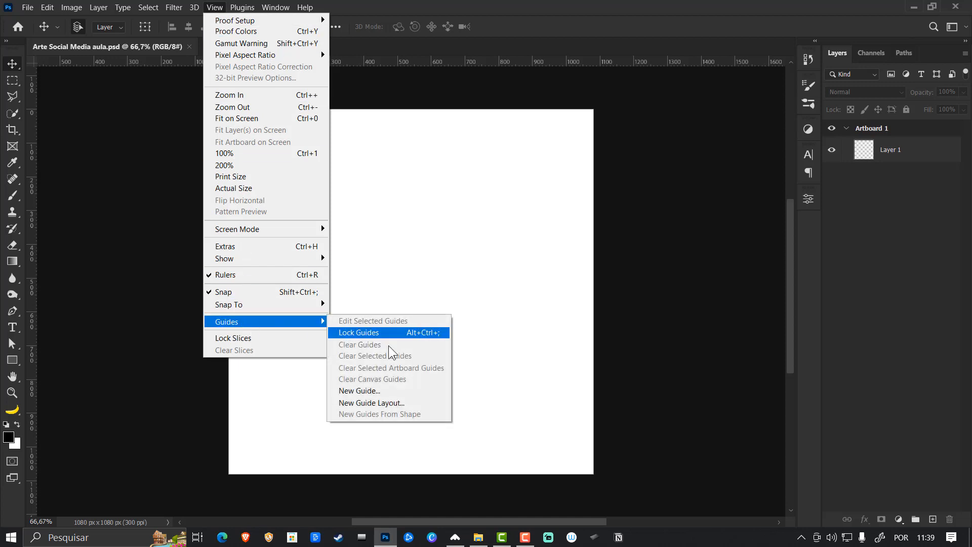
left_click(393, 402)
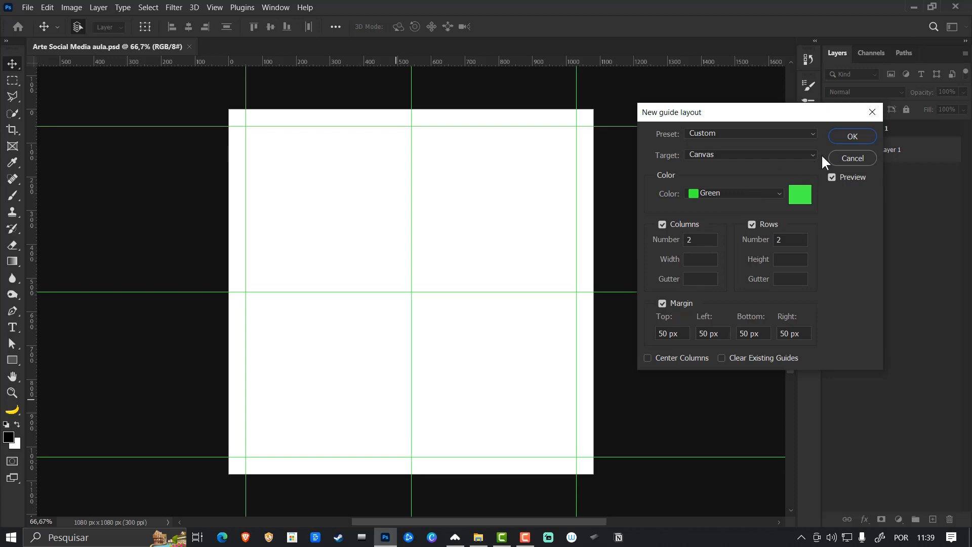
left_click(850, 141)
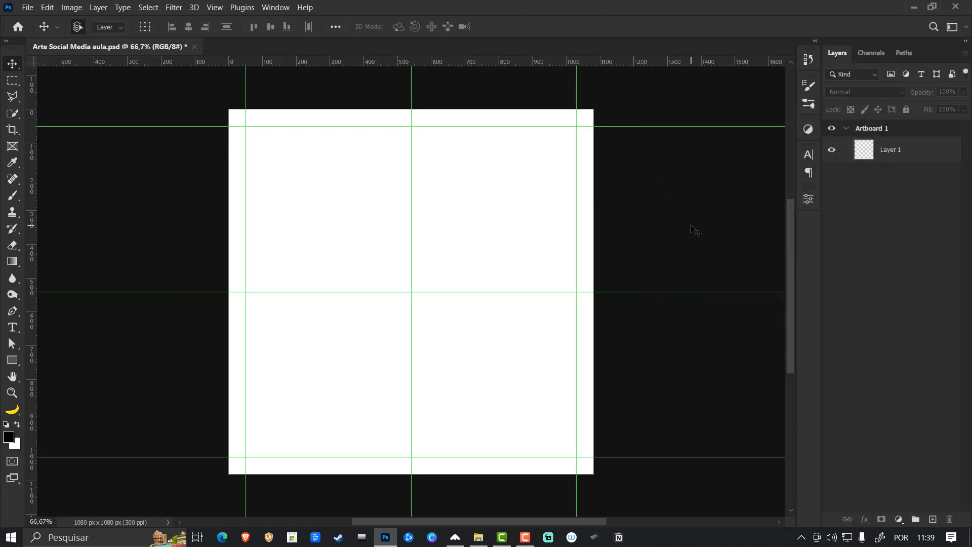
- Turn Layer 1 into a white (ffffff) Solid Color fill covering the artboard and save the document
left_click(902, 164)
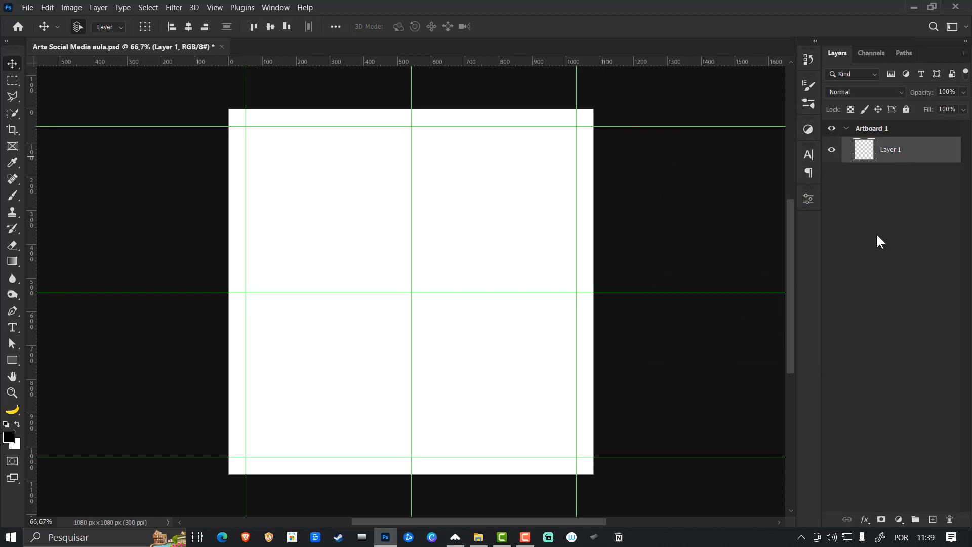
left_click(900, 519)
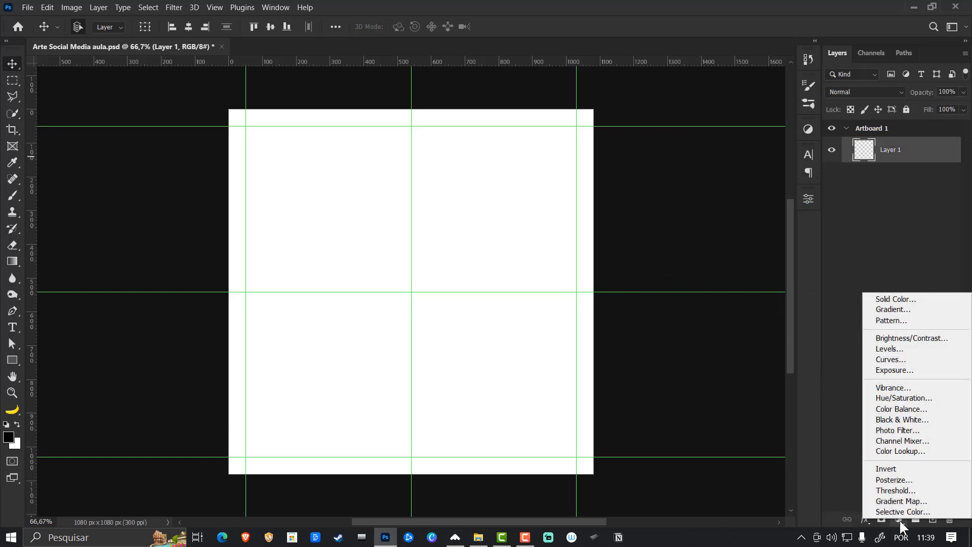
left_click(903, 299)
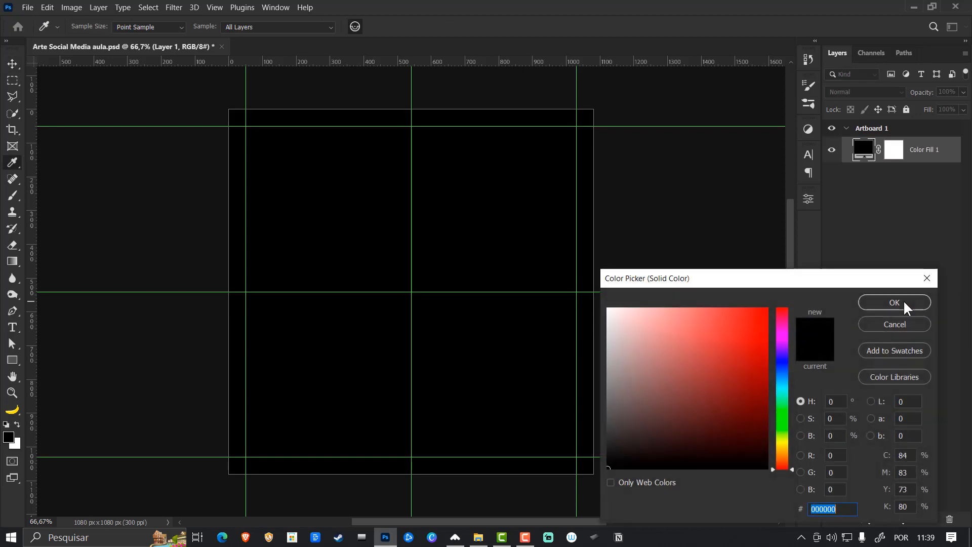
type("ffffff")
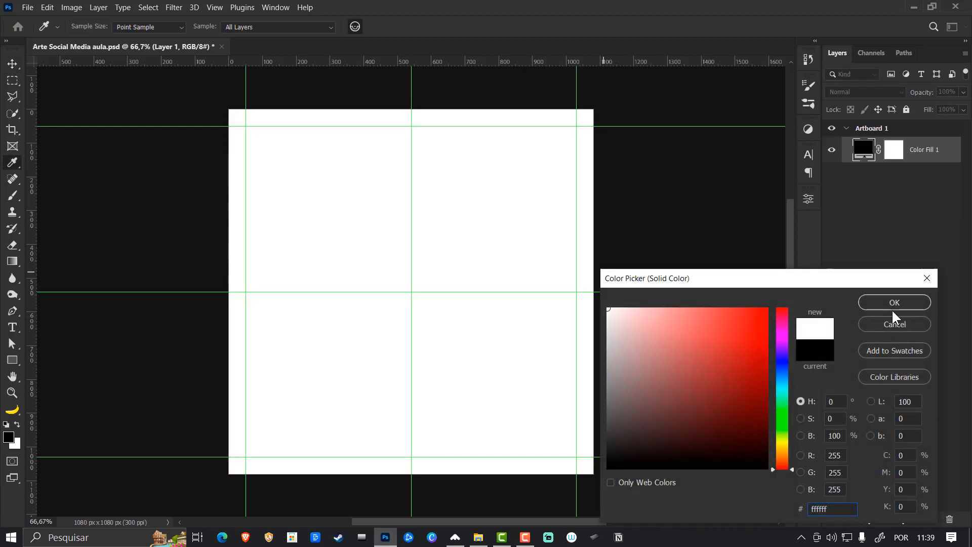
left_click(893, 306)
left_click(895, 181)
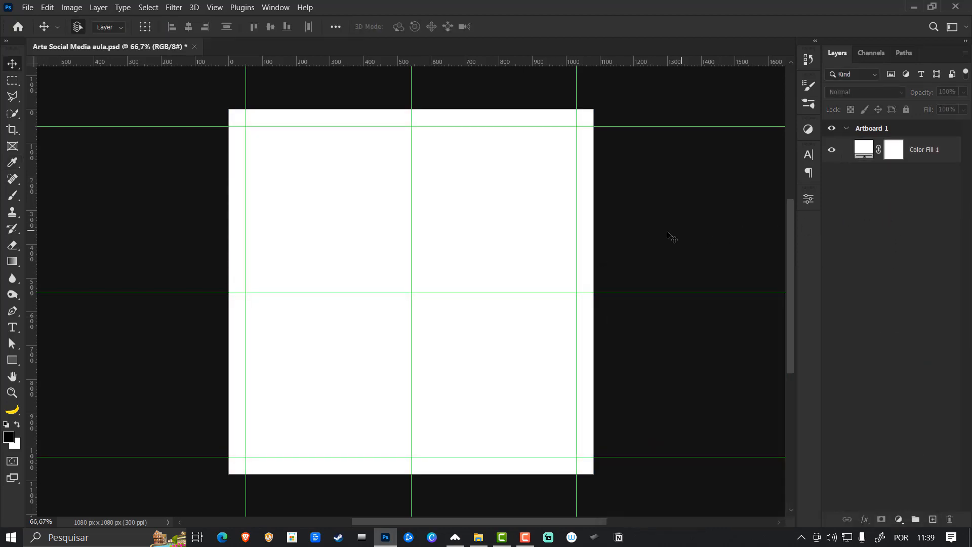
left_click(27, 7)
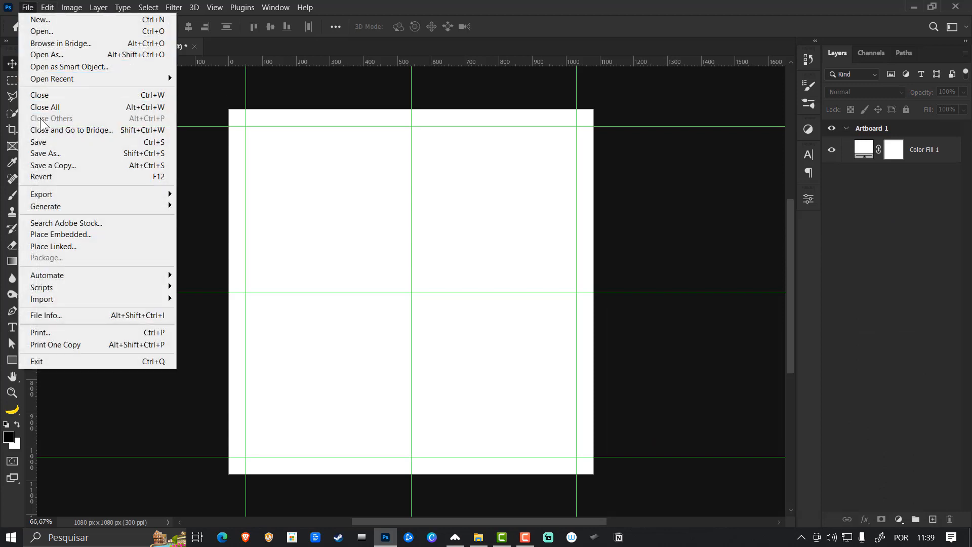
left_click(39, 142)
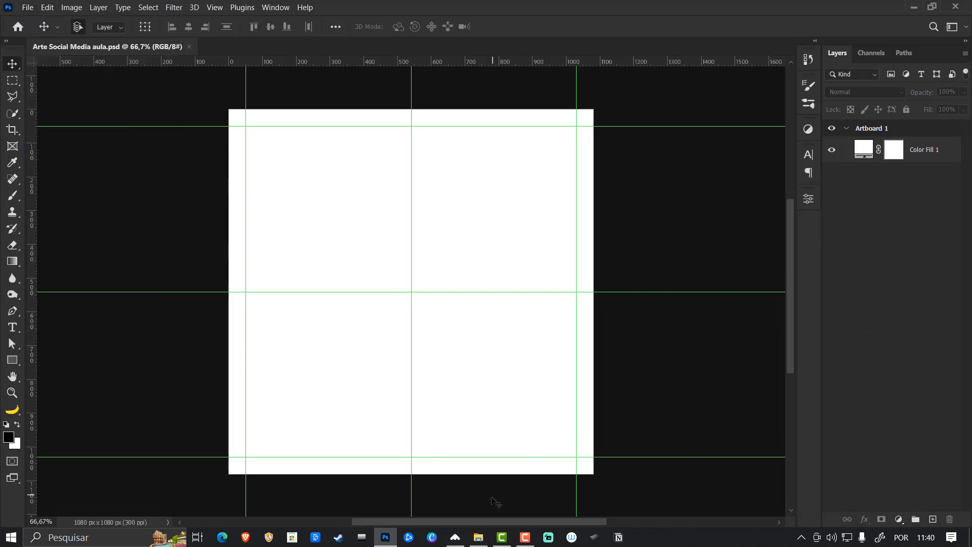
- Place Imagem (1) from the imagens aulas folder on the artboard, scaled down slightly and moved a little below the center
left_click(478, 536)
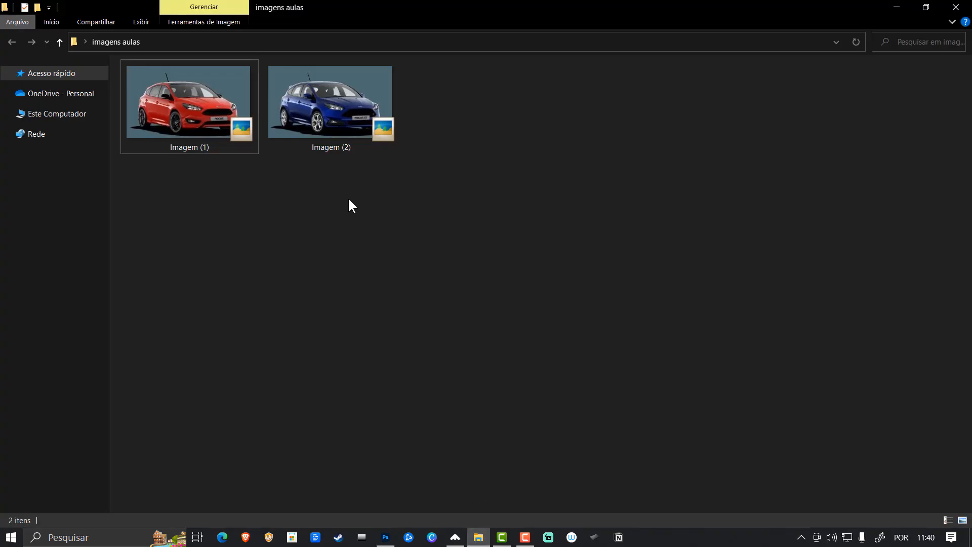
left_click_drag(210, 147, 415, 407)
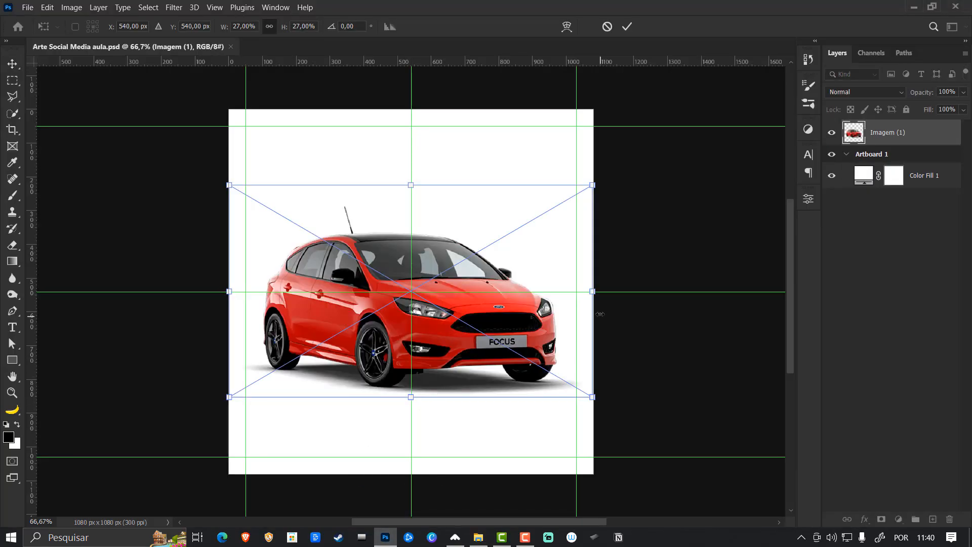
left_click_drag(596, 291, 570, 293)
left_click_drag(478, 310, 479, 329)
key("Return")
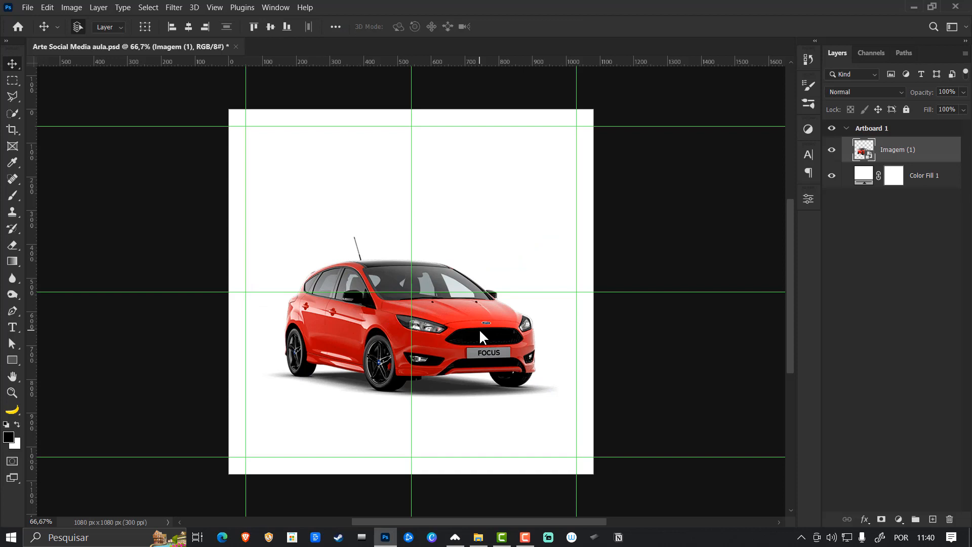
- Add a placeholder point text above the car's rear, on a layer between the white fill and the car image
key("ctrl+0")
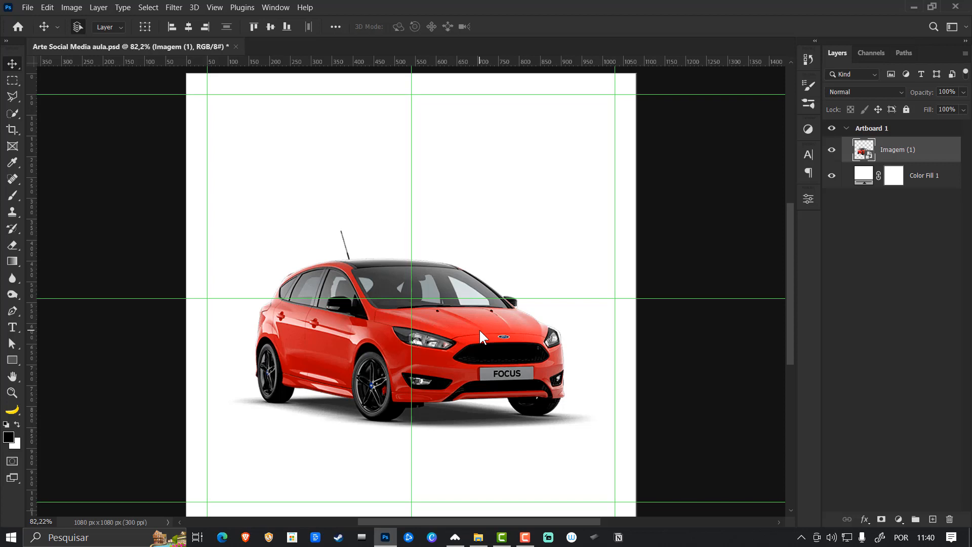
left_click(915, 177)
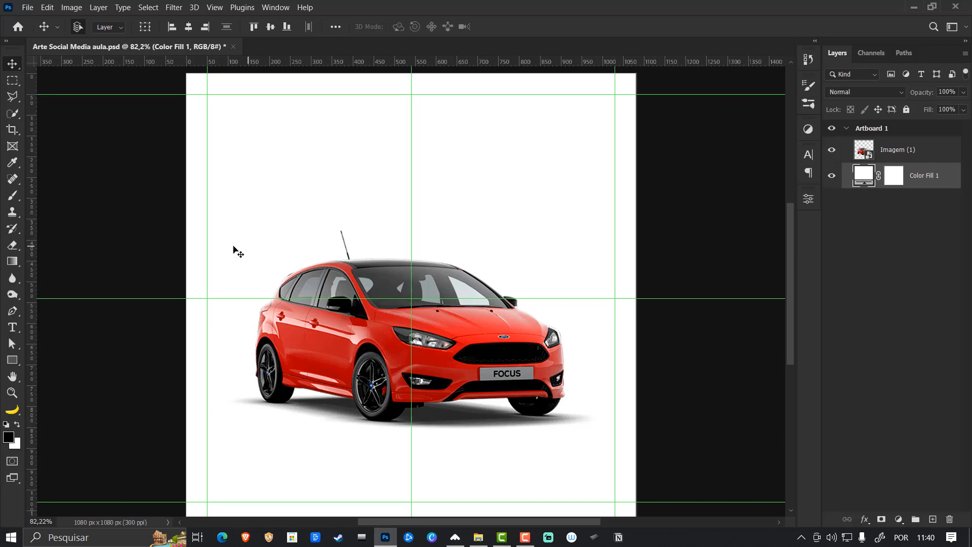
left_click(12, 327)
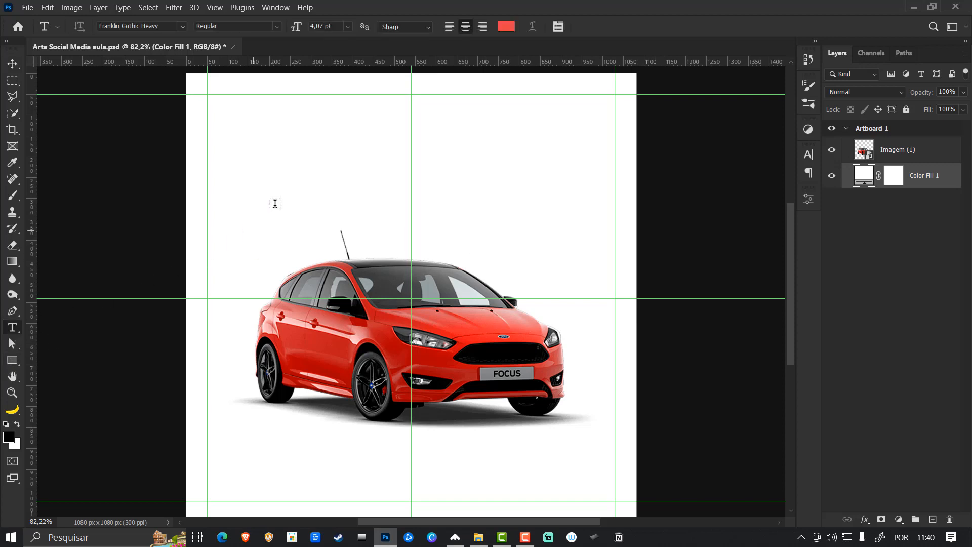
left_click(315, 170)
key("ctrl+Return")
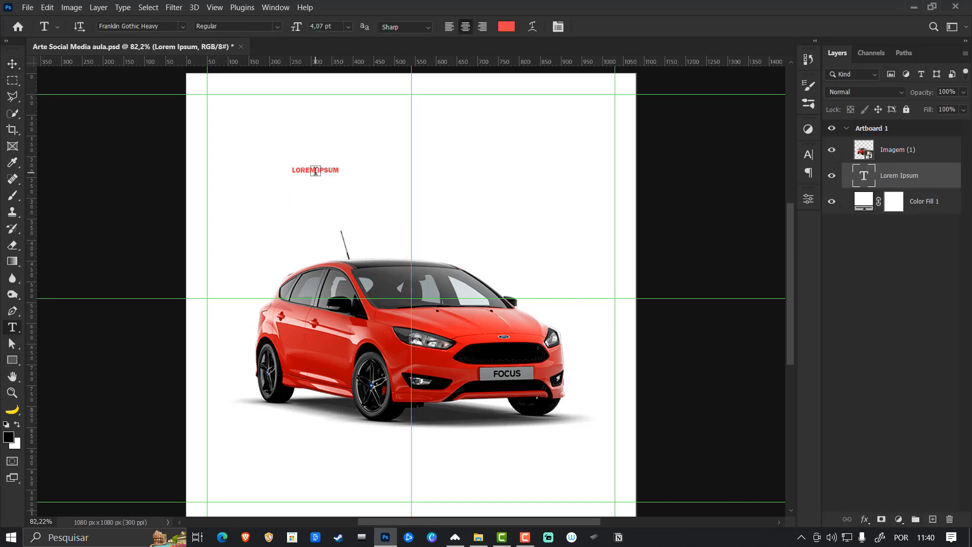
left_click(808, 172)
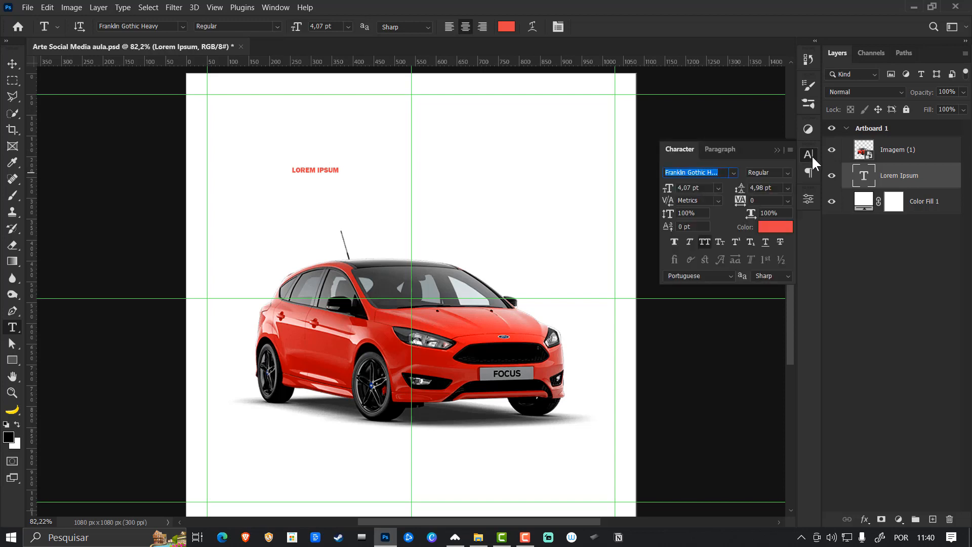
left_click(813, 158)
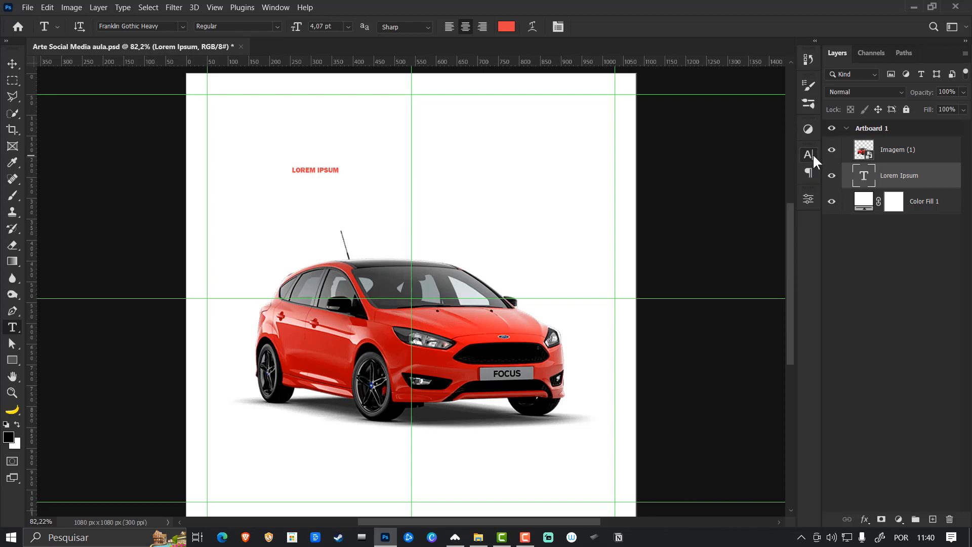
- Center the placeholder text horizontally above the car and scale it up to about 340%
left_click(12, 64)
left_click_drag(330, 174, 463, 175)
key("ctrl+t")
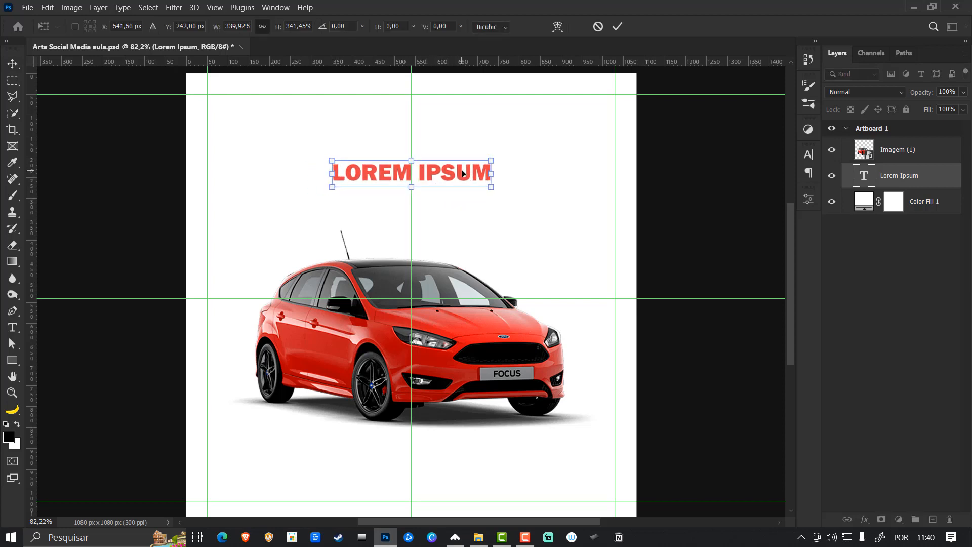
key("Return")
- Set the heading text's color to black (000000)
left_click(809, 155)
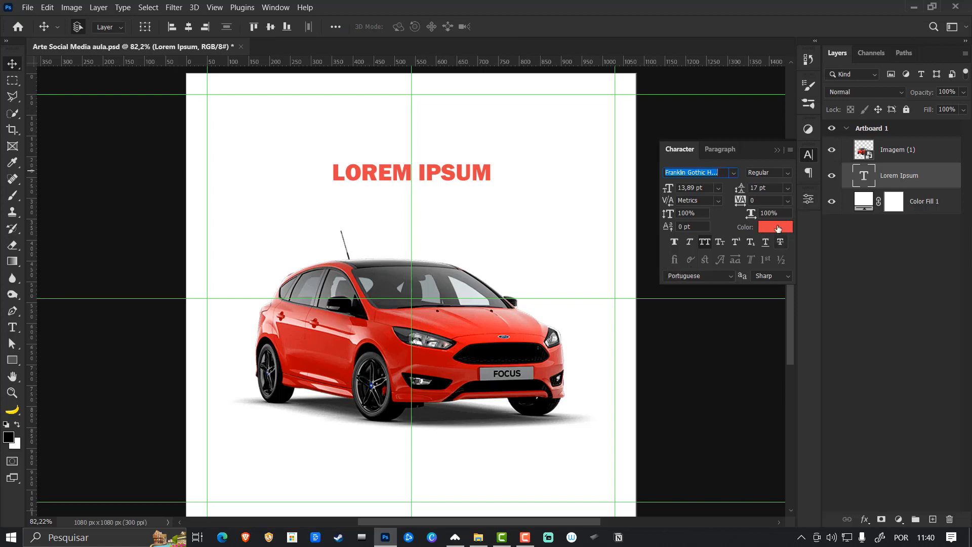
left_click(779, 228)
type("000000")
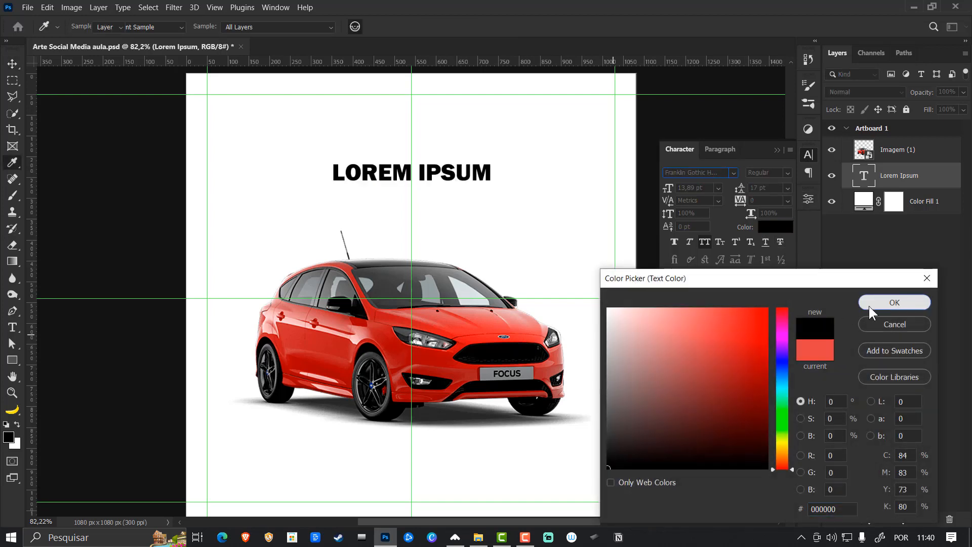
left_click(869, 303)
- Replace the heading text with ZERO and enlarge it to about 25,26 pt, keeping it centered above the car
left_click(480, 175)
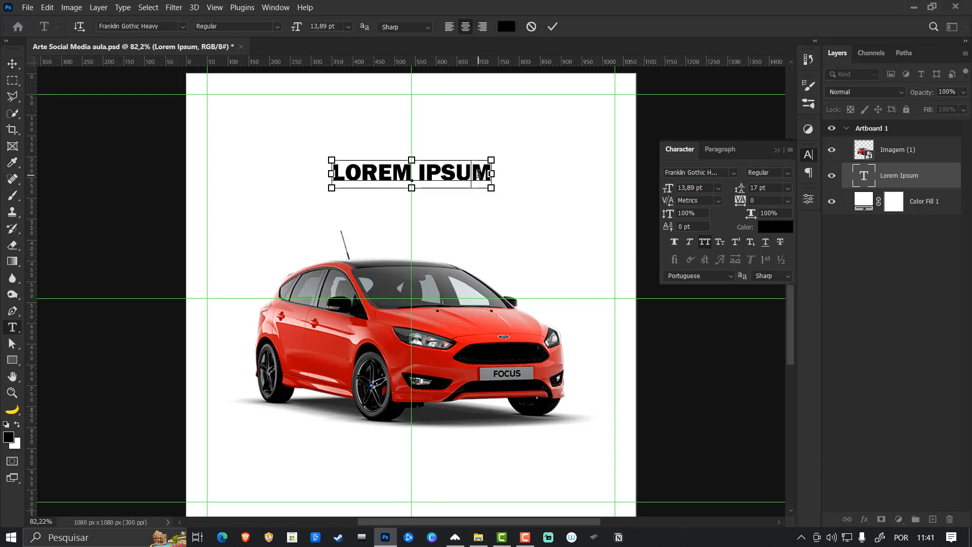
key("ctrl+a")
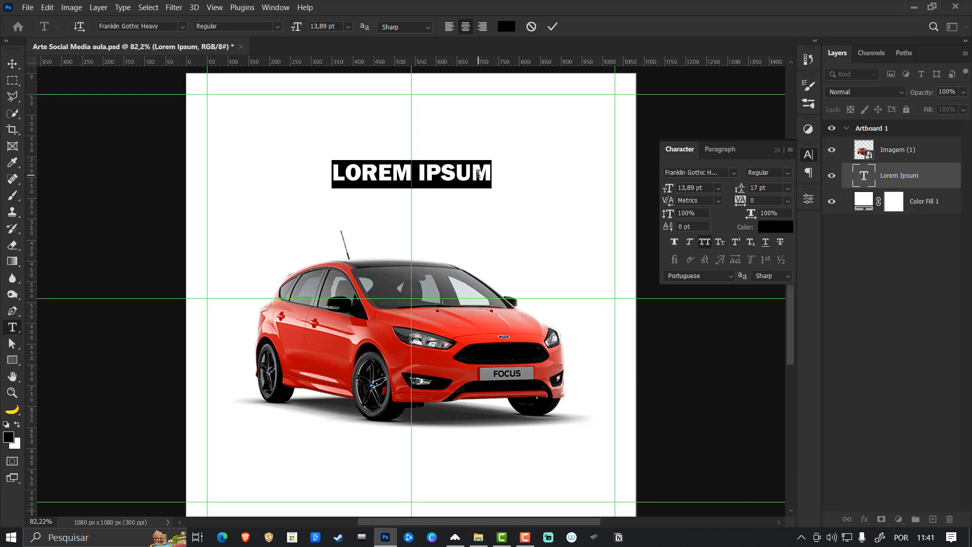
type("ZERO")
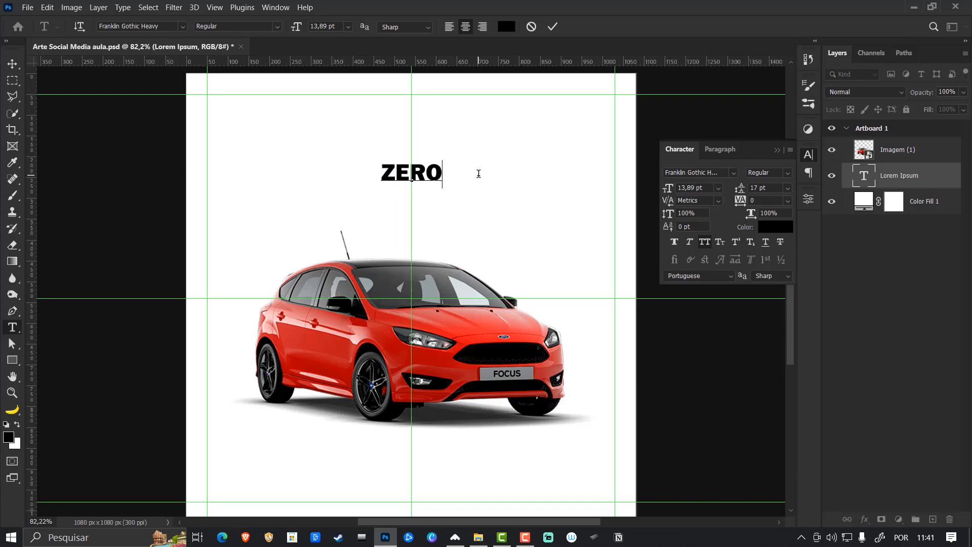
key("ctrl+Return")
key("ctrl+t")
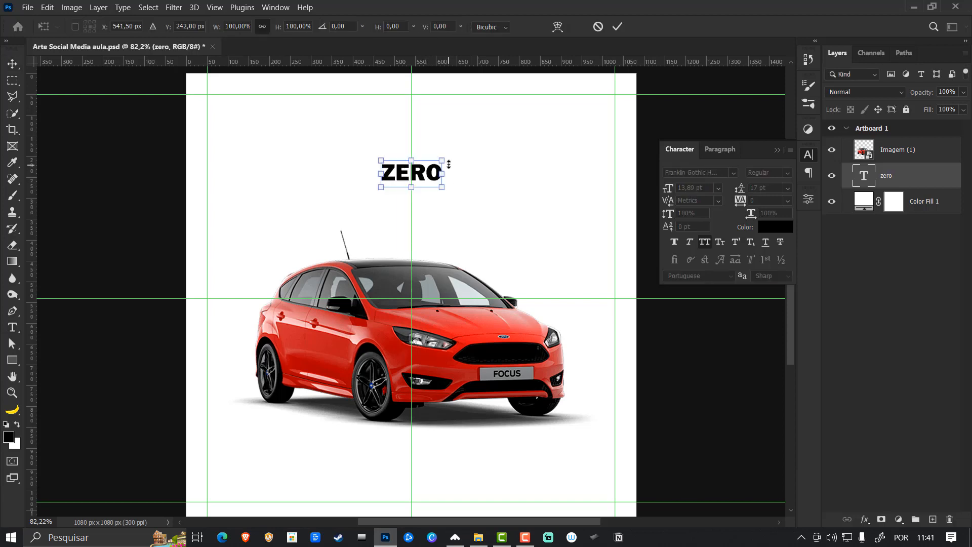
mouse_move(442, 161)
left_mouse_down()
mouse_move(465, 148)
mouse_move(454, 161)
left_mouse_up()
key("Return")
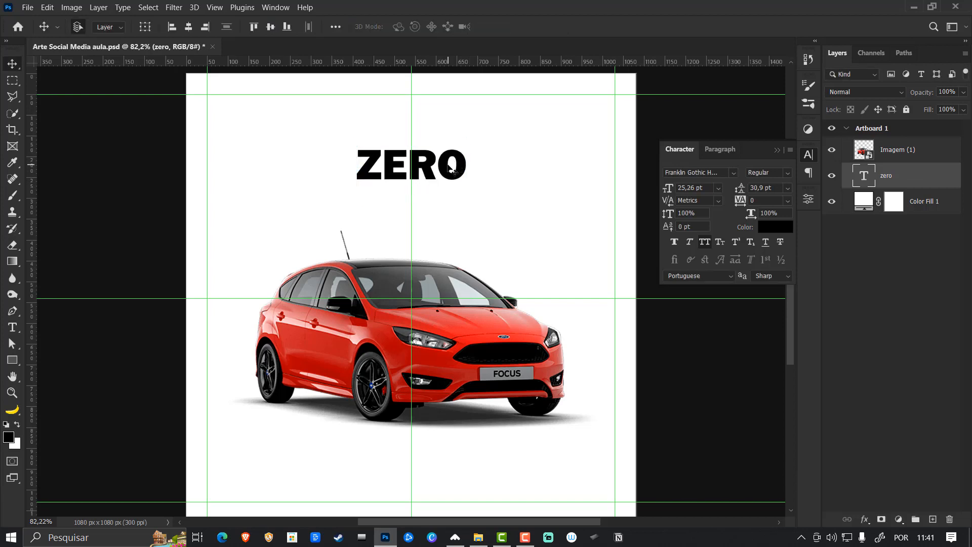
- Duplicate the ZERO heading, order the copy below the original layer, and place it directly beneath ZERO on the canvas
key("ctrl+j")
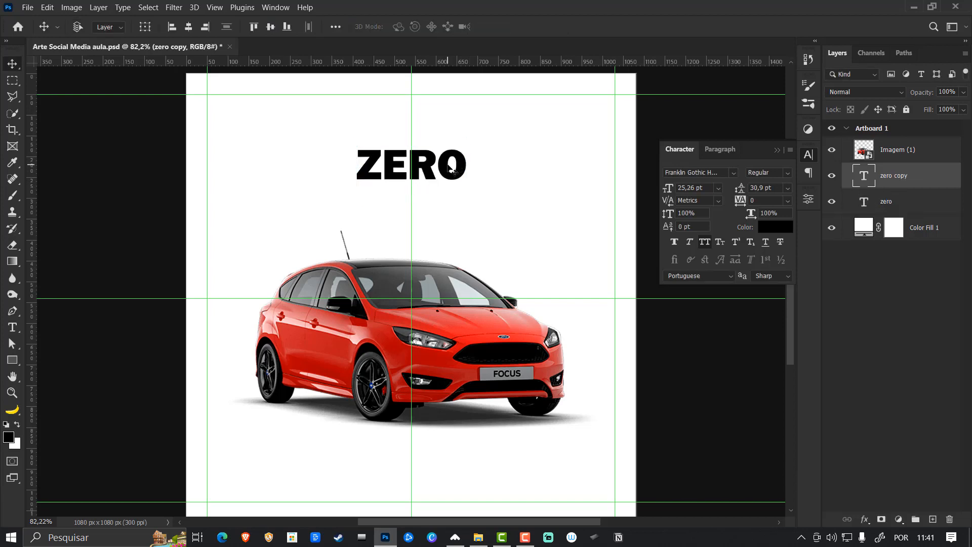
left_click_drag(892, 164, 900, 207)
key("ctrl+t")
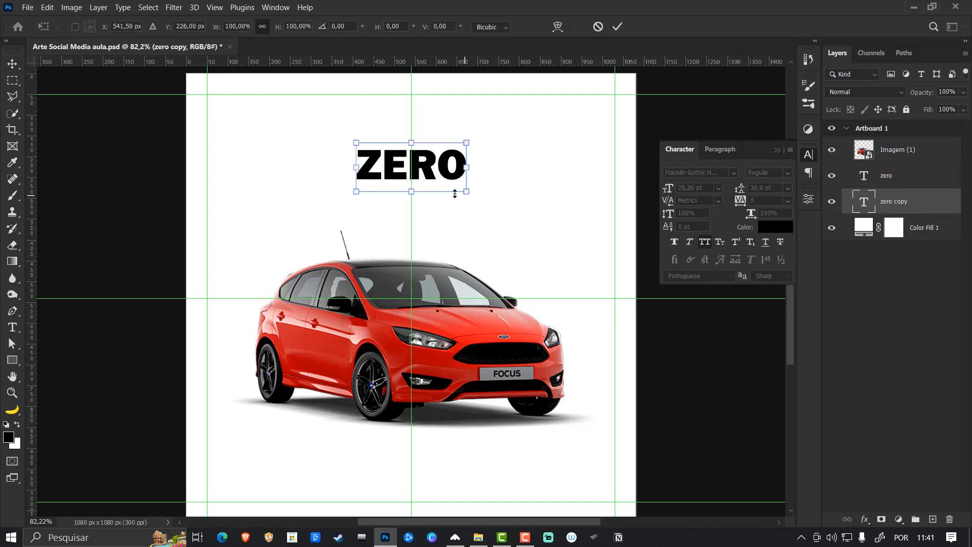
left_click_drag(428, 168, 432, 204)
key("Return")
- Replace the duplicated heading's text with ENTRADA
key("t")
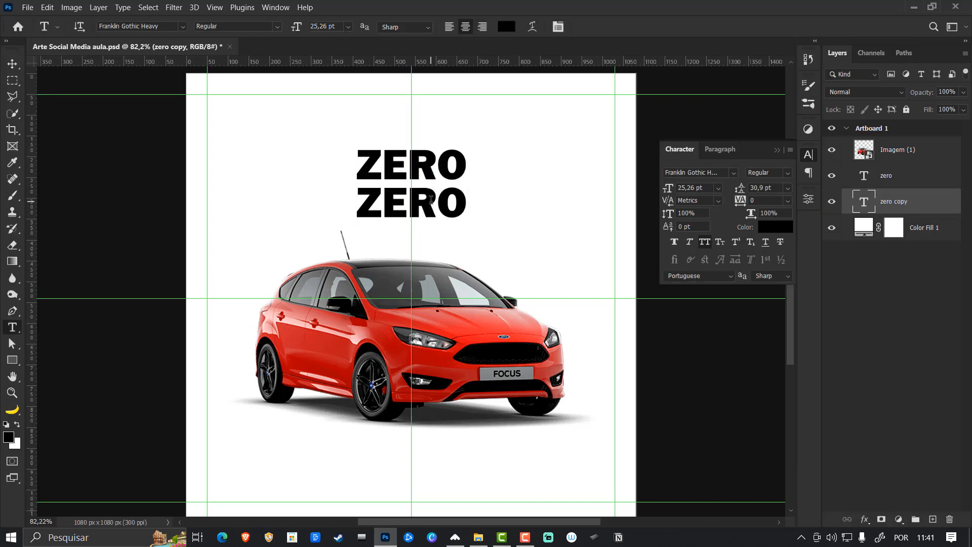
double_click(432, 201)
type("ENTRA ")
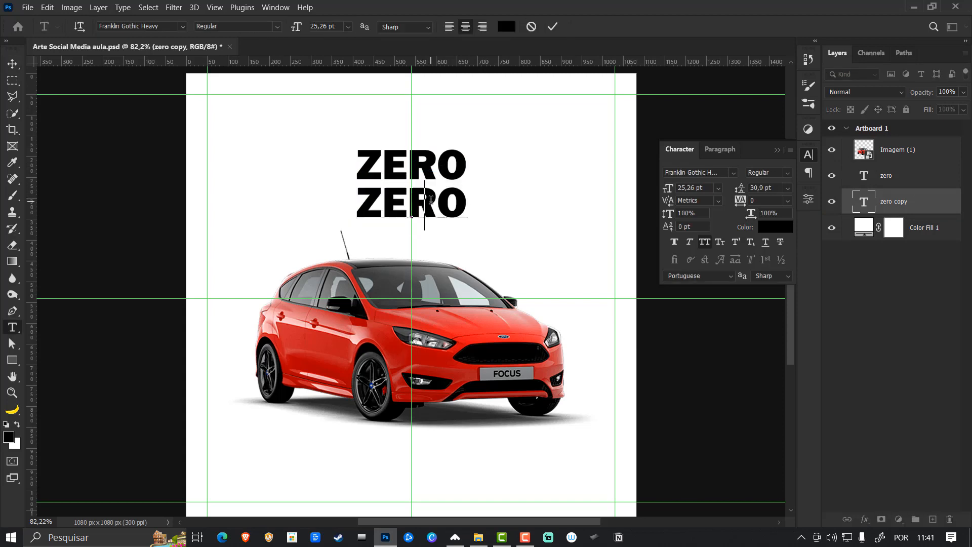
type("DA")
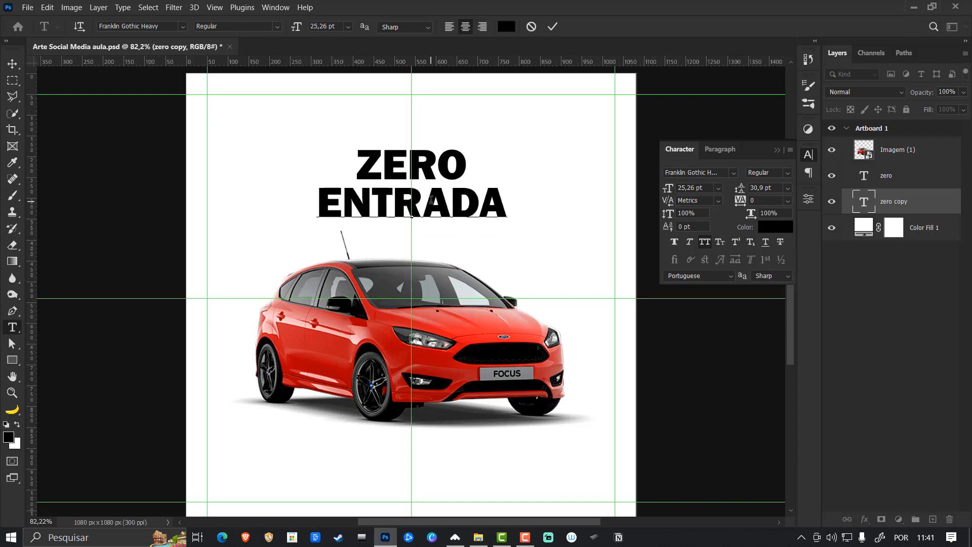
key("ctrl+Return")
key("v")
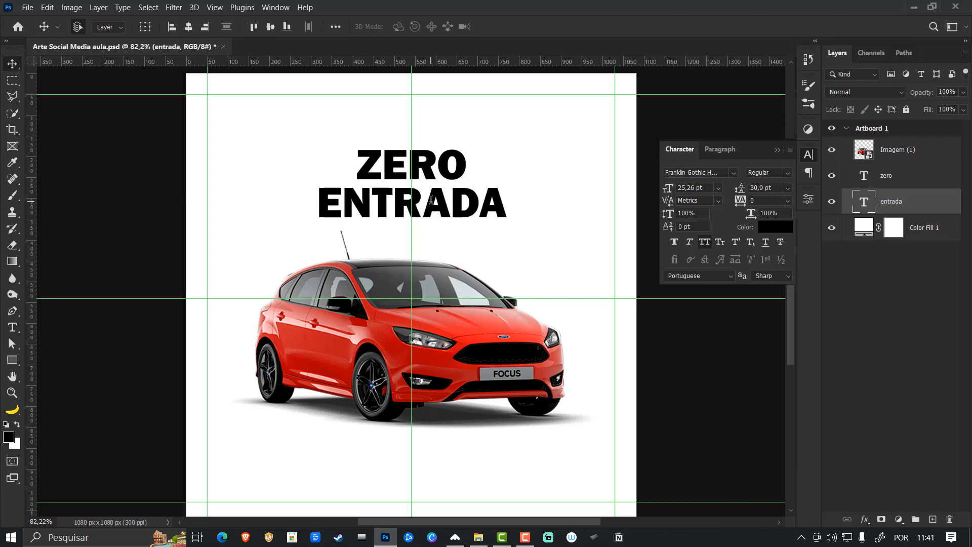
- Center the ZERO and ENTRADA lines horizontally together and move them slightly higher above the car
left_click(454, 182, "shift")
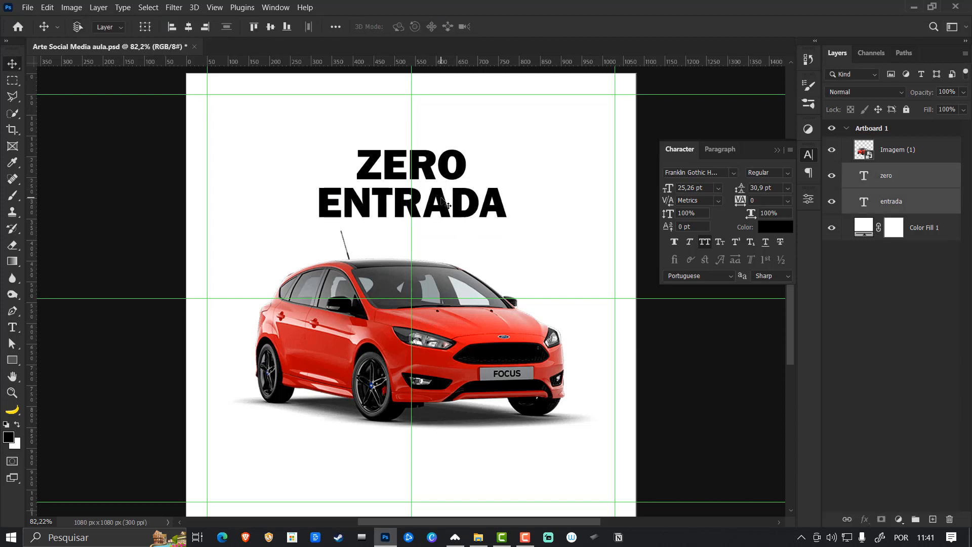
key("ctrl+t")
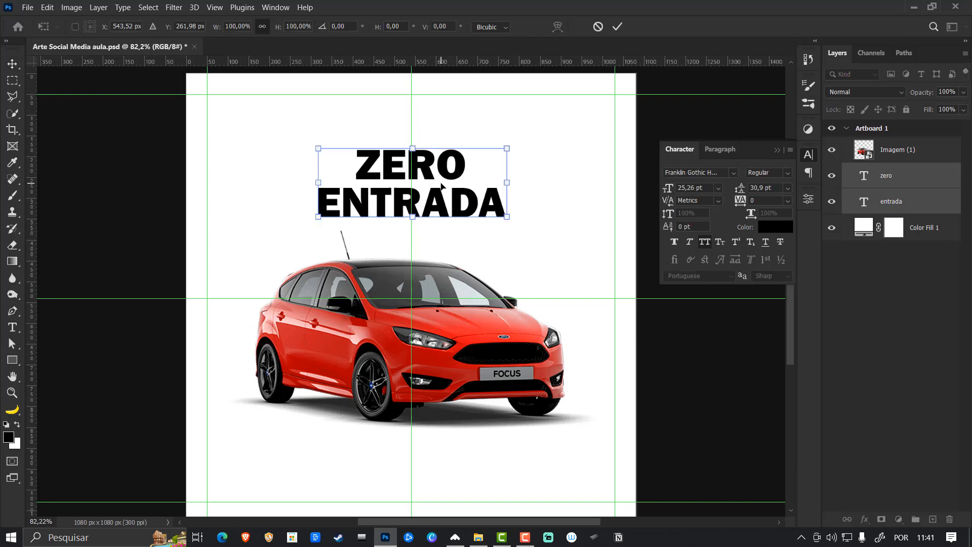
left_click_drag(442, 186, 442, 186)
key("Return")
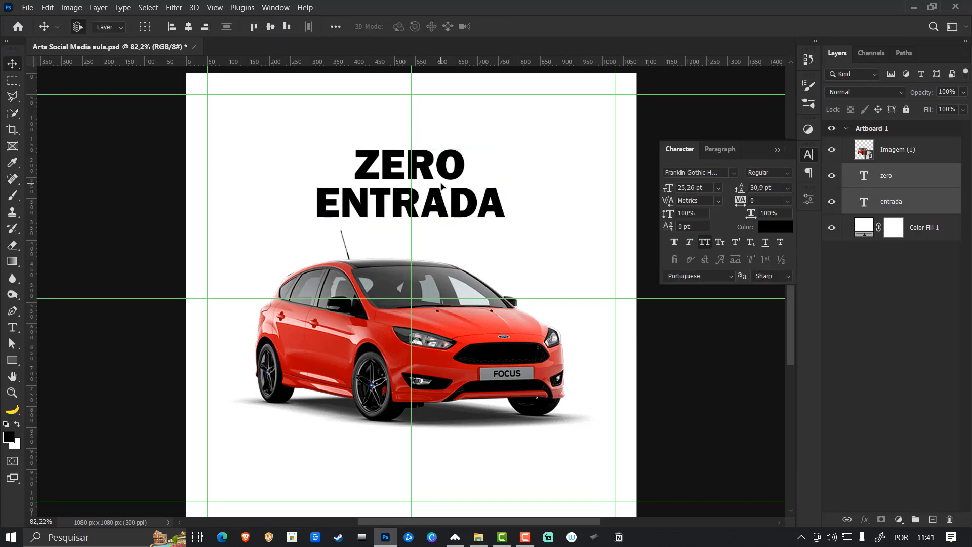
left_click(188, 26)
key("ctrl+t")
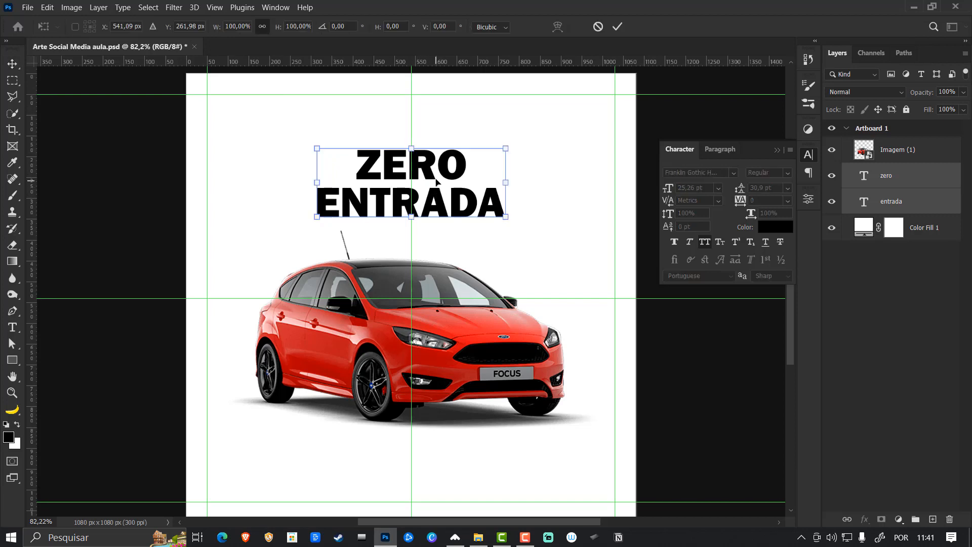
left_click_drag(438, 181, 436, 160)
key("Return")
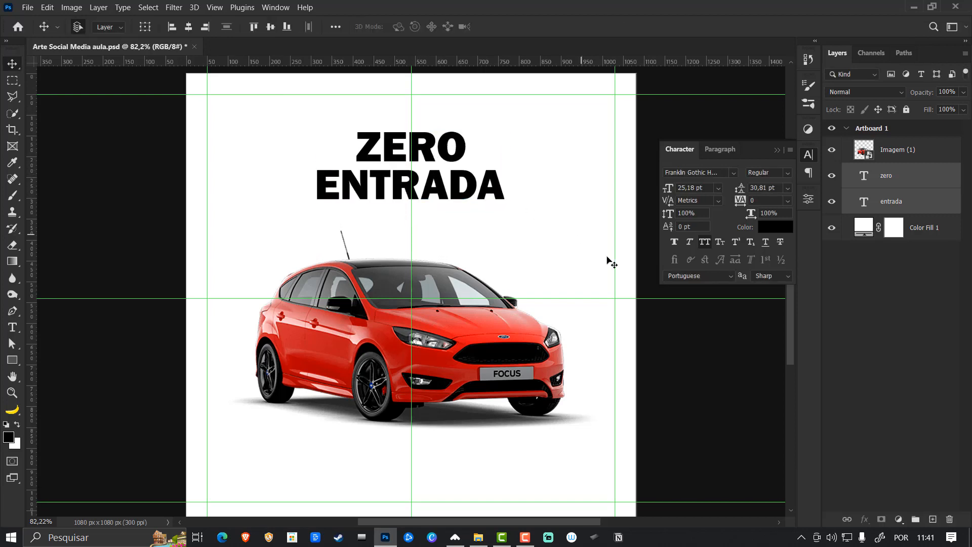
- Duplicate the ENTRADA text, order the copy below it in the layers, and move the copy 87 px down
left_click(894, 209)
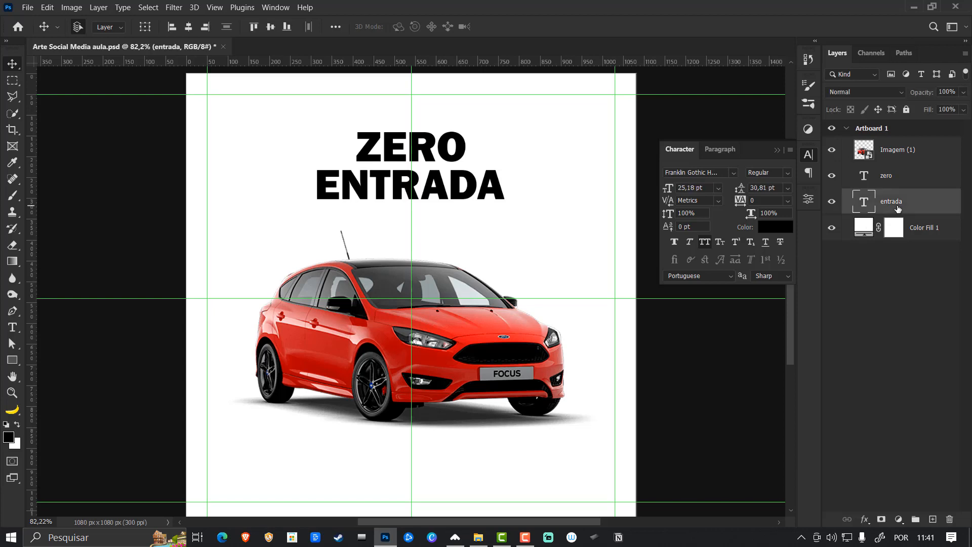
key("ctrl+j")
left_click_drag(898, 209, 900, 241)
key("ctrl+t")
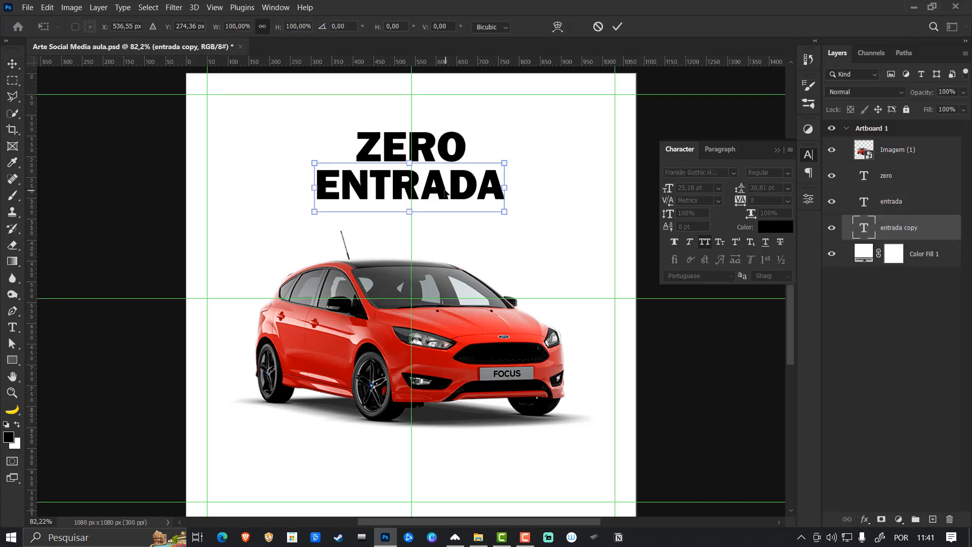
left_click_drag(445, 189, 444, 225)
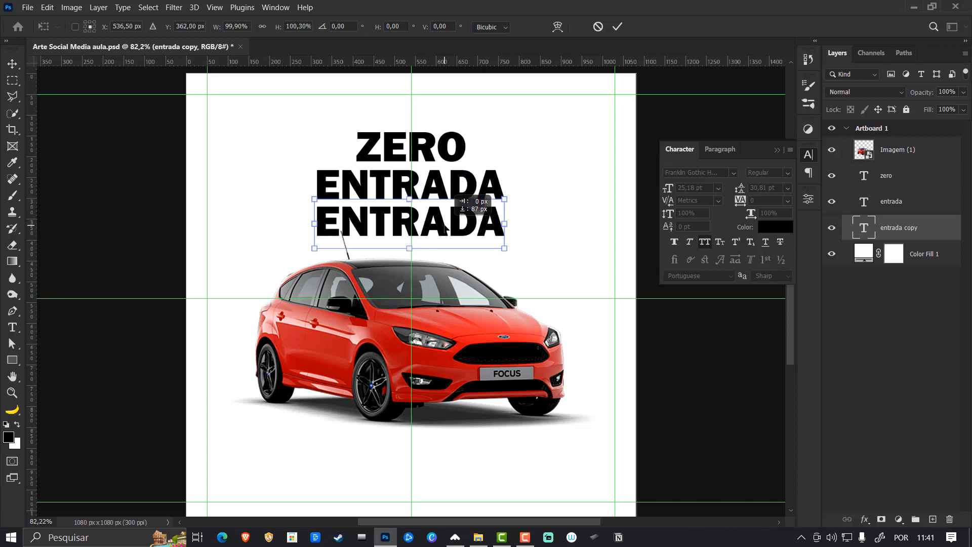
key("Return")
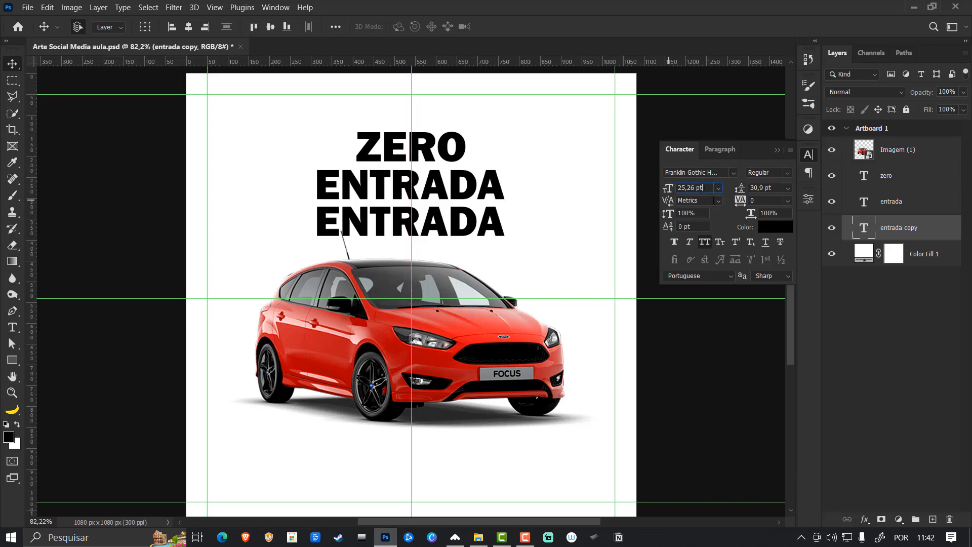
- Halve the lower ENTRADA copy's font size to 12,63 pt and move it up close beneath the large ENTRADA line
type("/")
type("2")
key("Return")
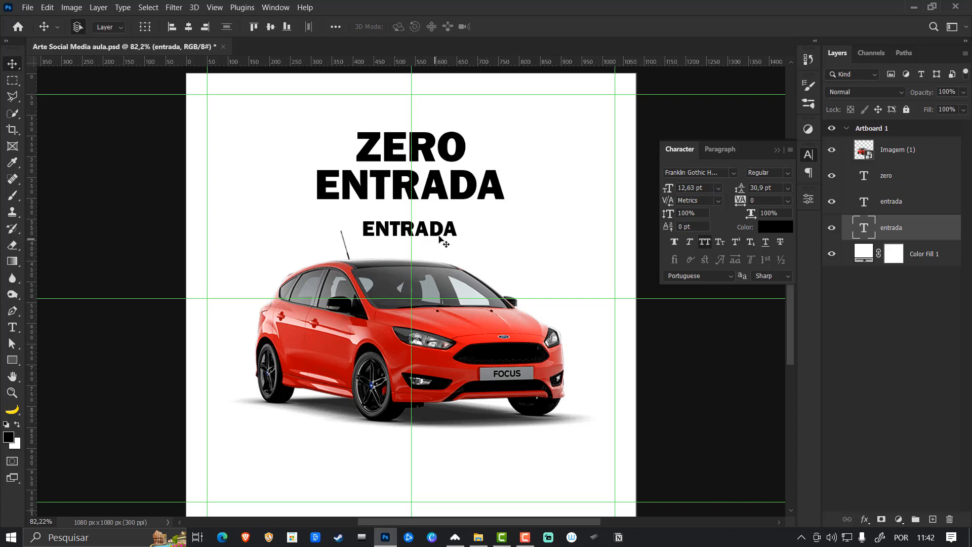
mouse_move(448, 233)
left_mouse_down()
mouse_move(449, 212)
mouse_move(449, 221)
left_mouse_up()
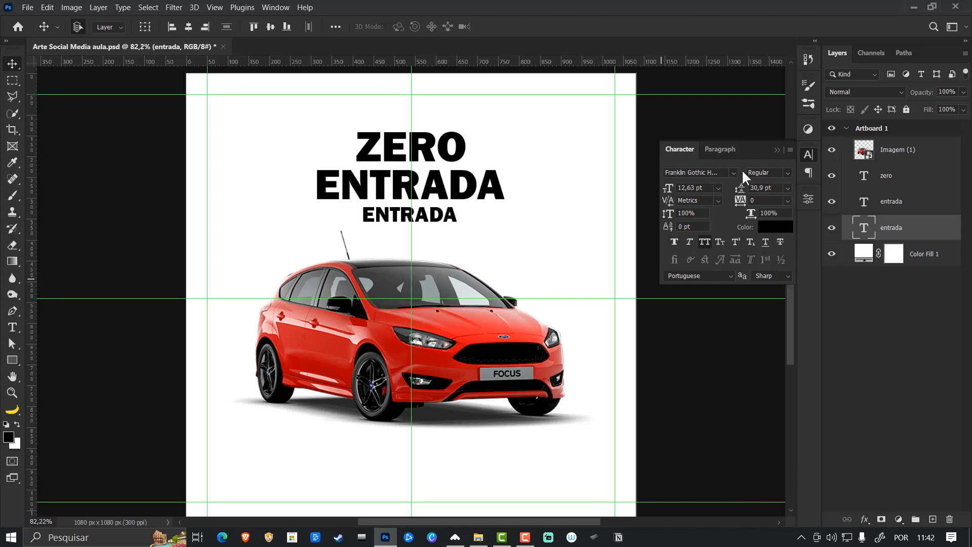
- Replace the small ENTRADA text with the two-line subheading E PARCELAS QUE CABEM / NO SEU BOLÇO
key("t")
double_click(442, 214)
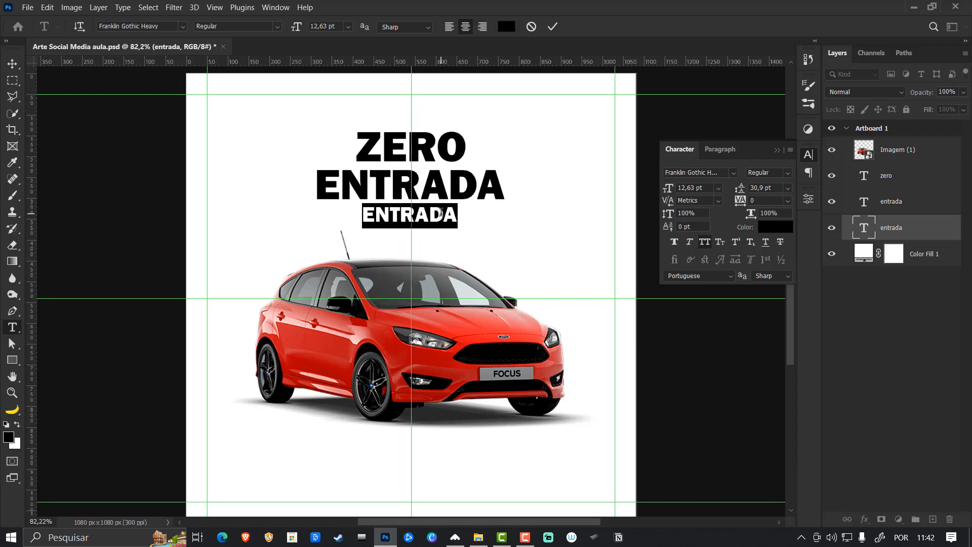
type("E P")
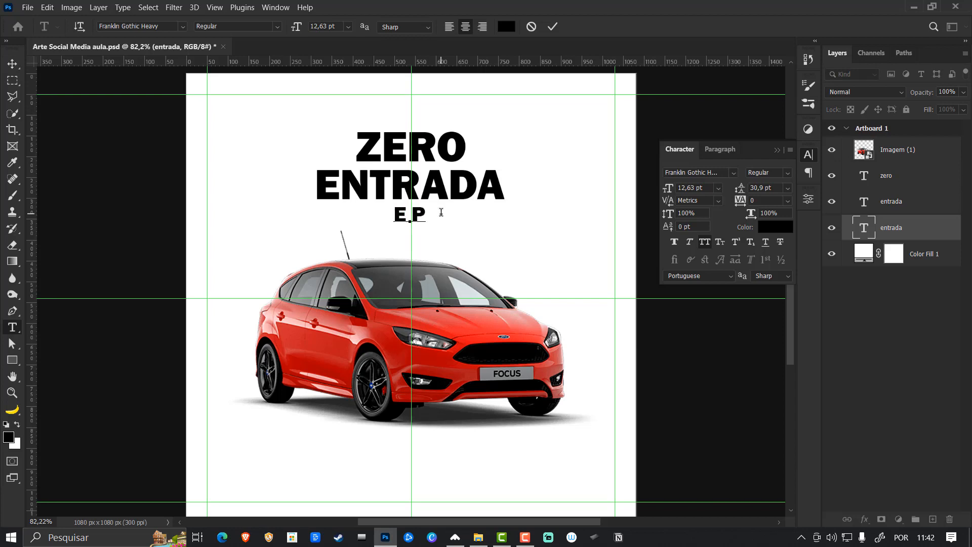
type("ARCELAS")
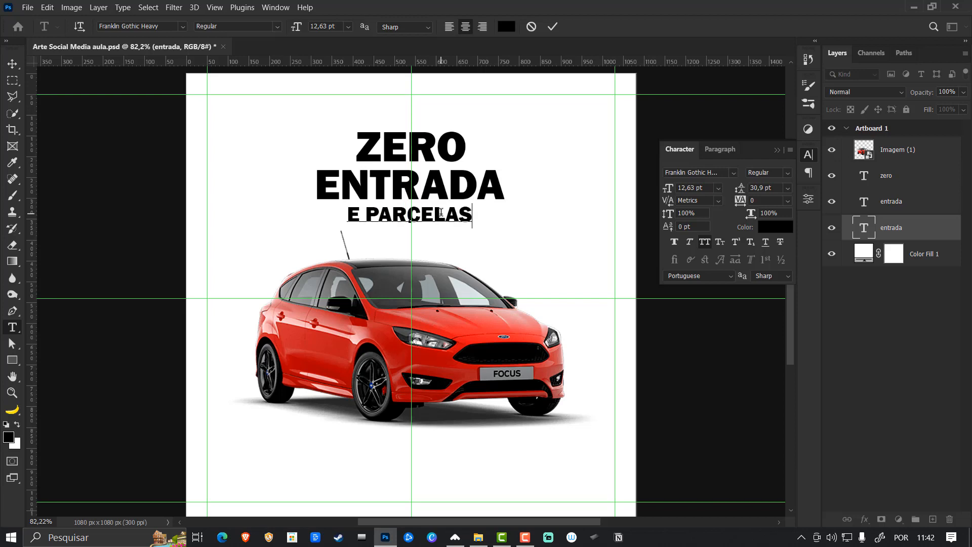
type(" QUE CABEM")
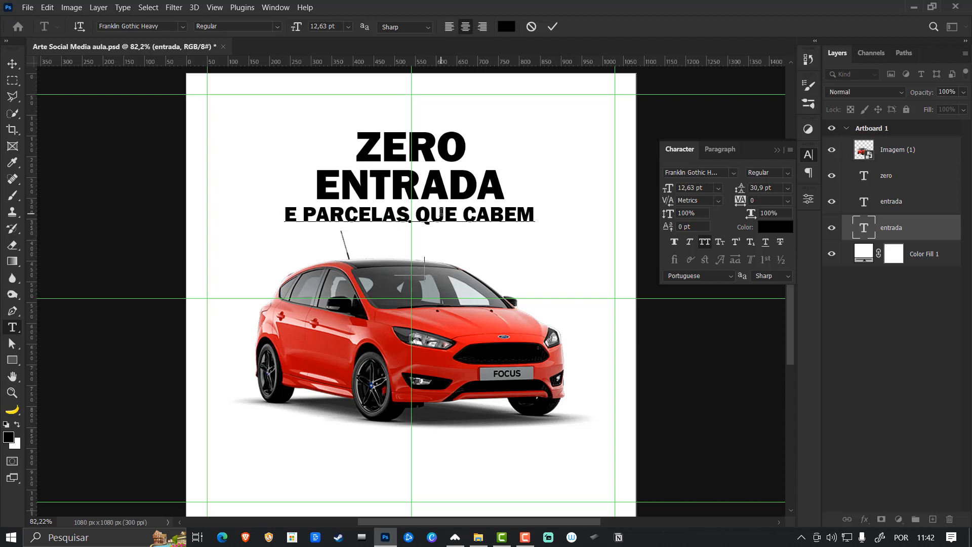
type("NO BOLSO")
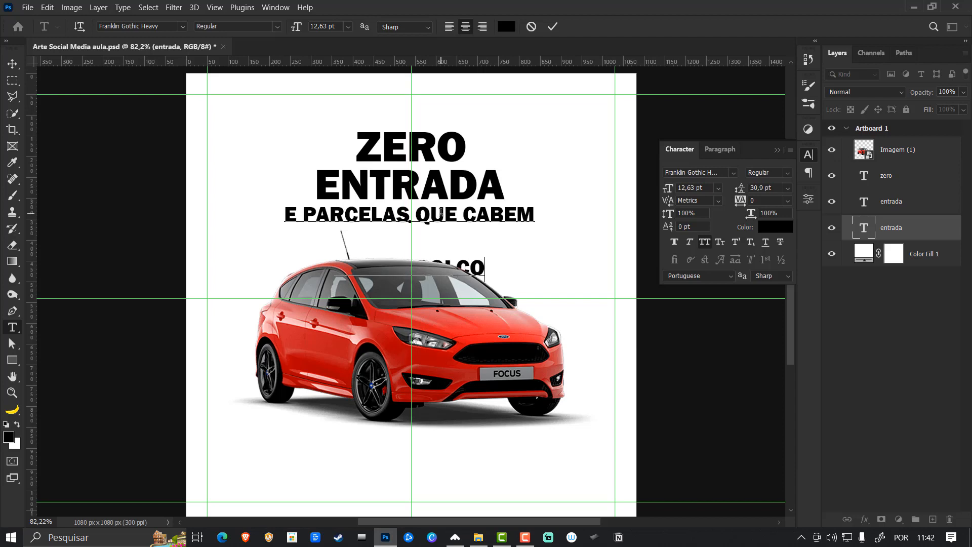
key("ctrl+Return")
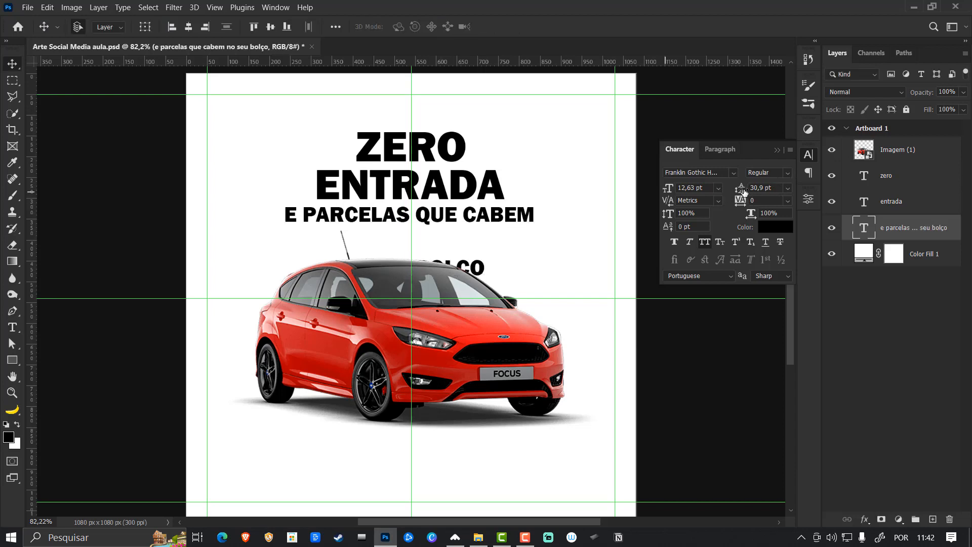
- Reduce the subheading's leading to 11 pt and collapse the character settings
left_click_drag(740, 191, 727, 190)
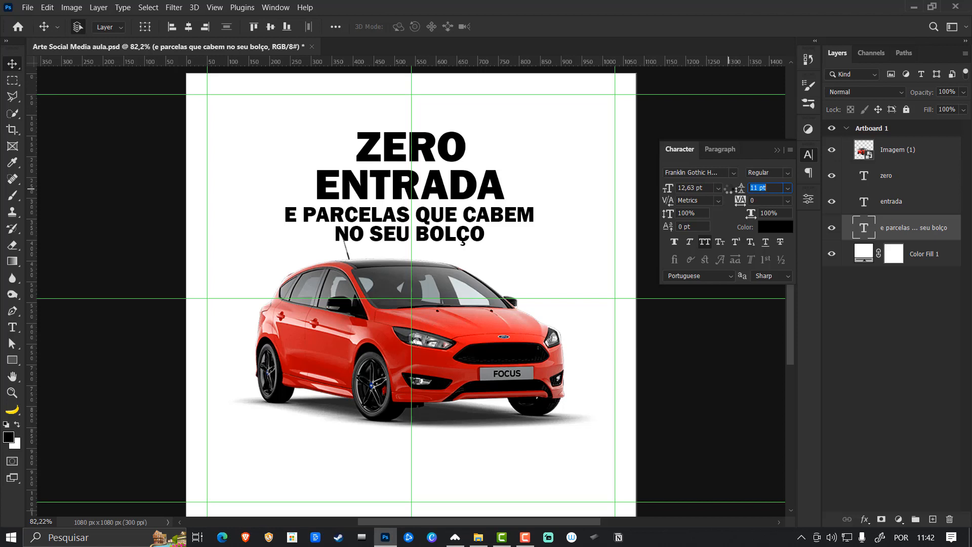
left_click_drag(728, 189, 729, 191)
left_click(777, 151)
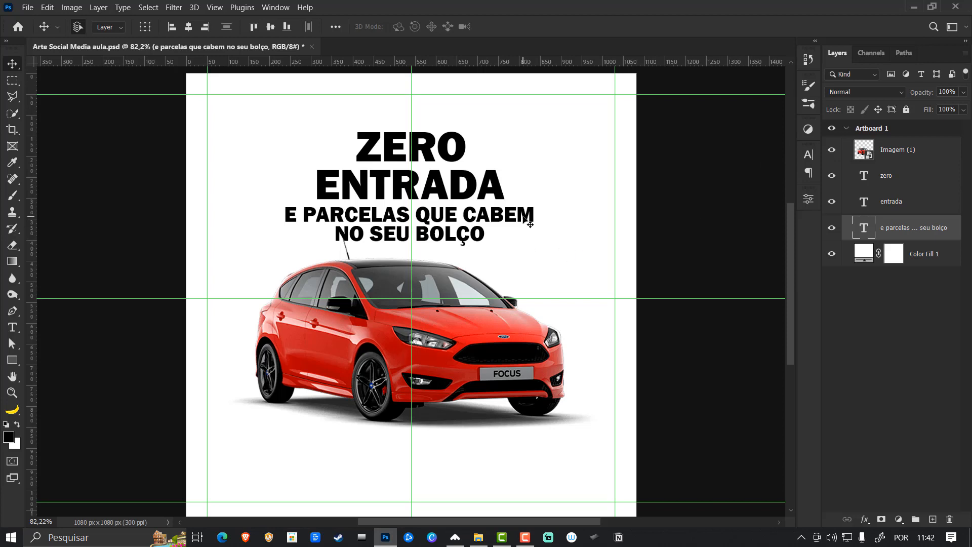
- Scale the subheading to about 77% to match ENTRADA's width and nudge it right and up, close beneath that line
key("ctrl+t")
left_click_drag(538, 246, 508, 237)
key("Right")
key("Right")
key("Right")
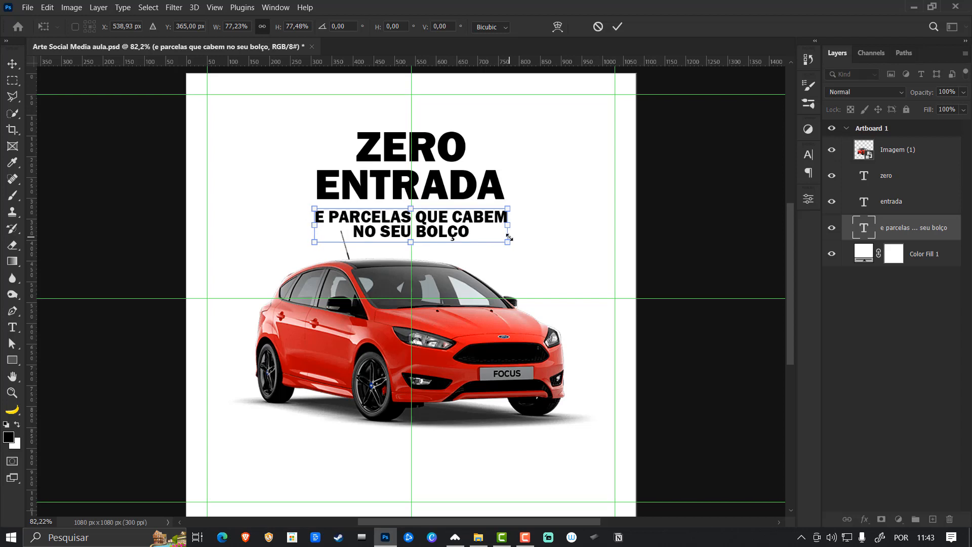
key("Up")
key("Up")
key("Up")
key("Up")
key("Up")
key("Up")
key("Up")
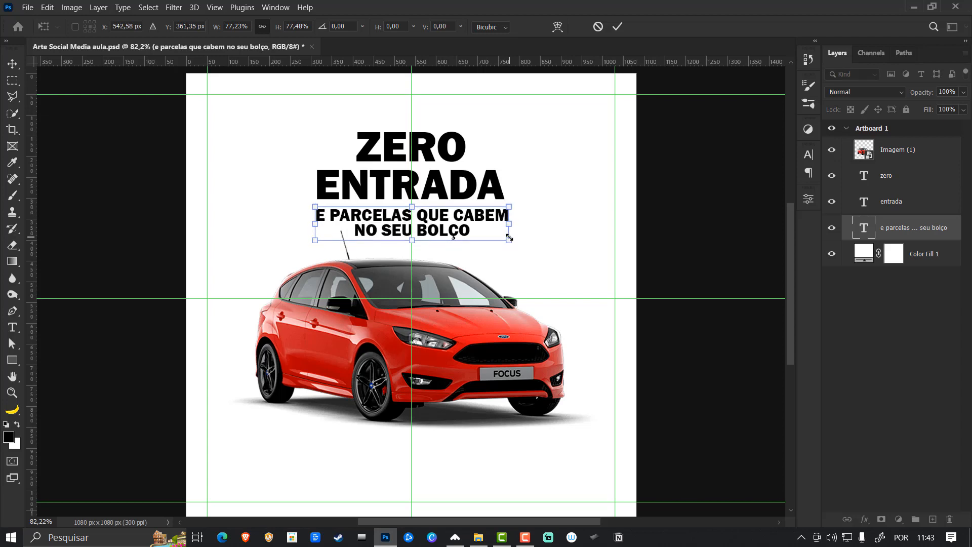
key("Right")
key("Right")
key("Up")
key("Up")
key("Up")
key("Up")
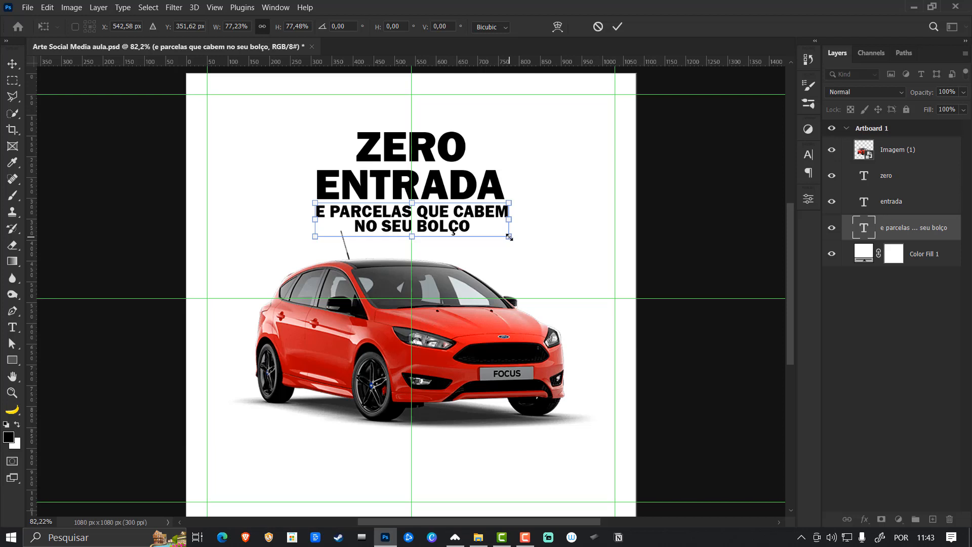
key("Return")
- Select the three text lines together and nudge them down about 5 px toward the car
left_click(500, 197, "shift")
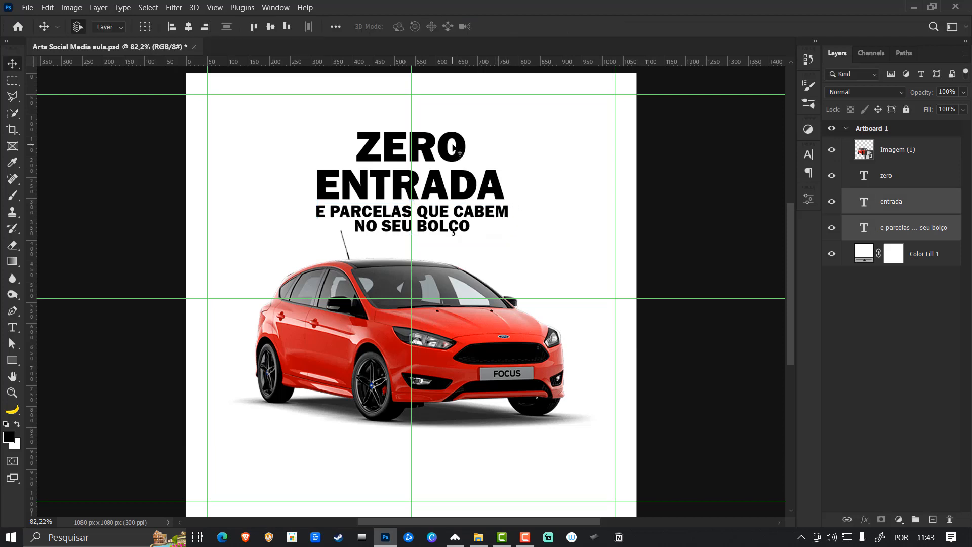
left_click(456, 152, "shift")
key("ctrl+t")
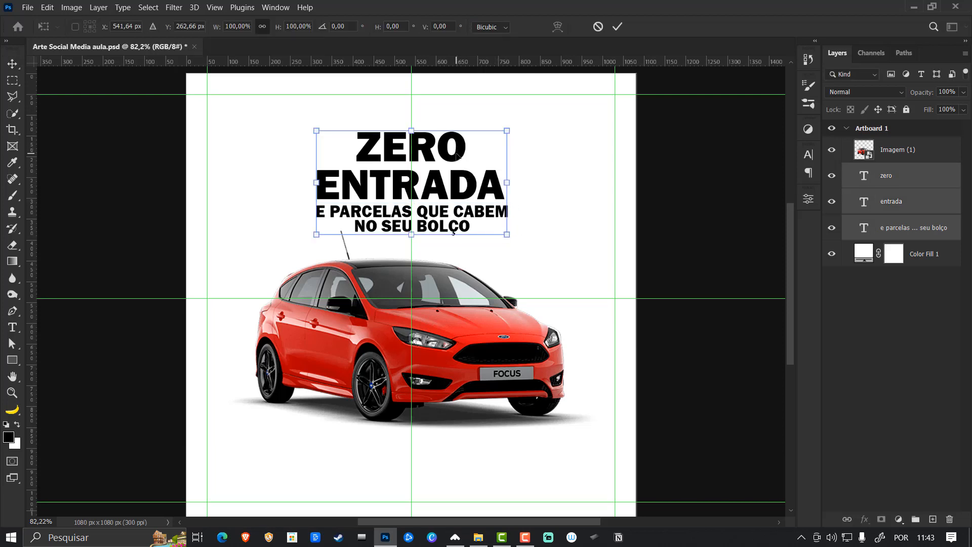
key("Down")
key("Down")
key("Down")
key("Down")
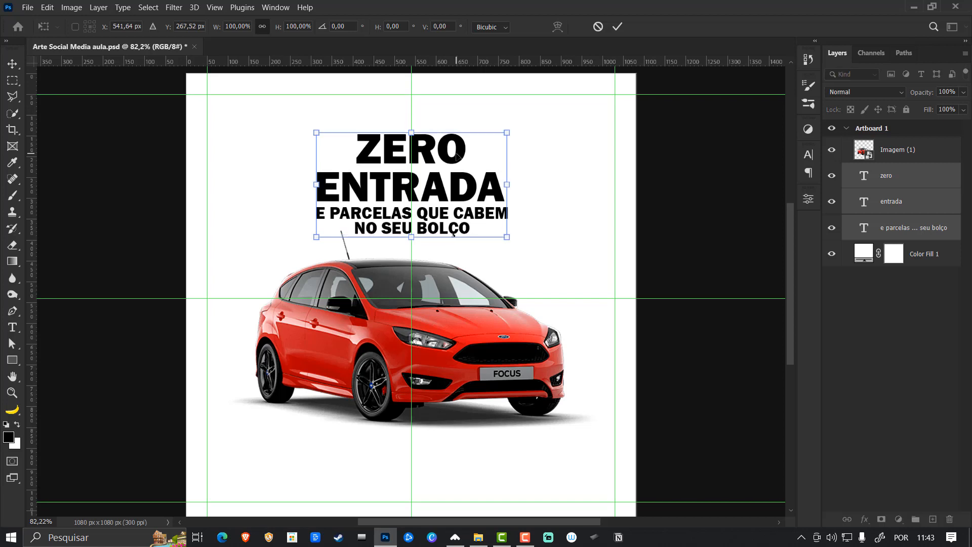
key("Down")
key("Up")
key("Return")
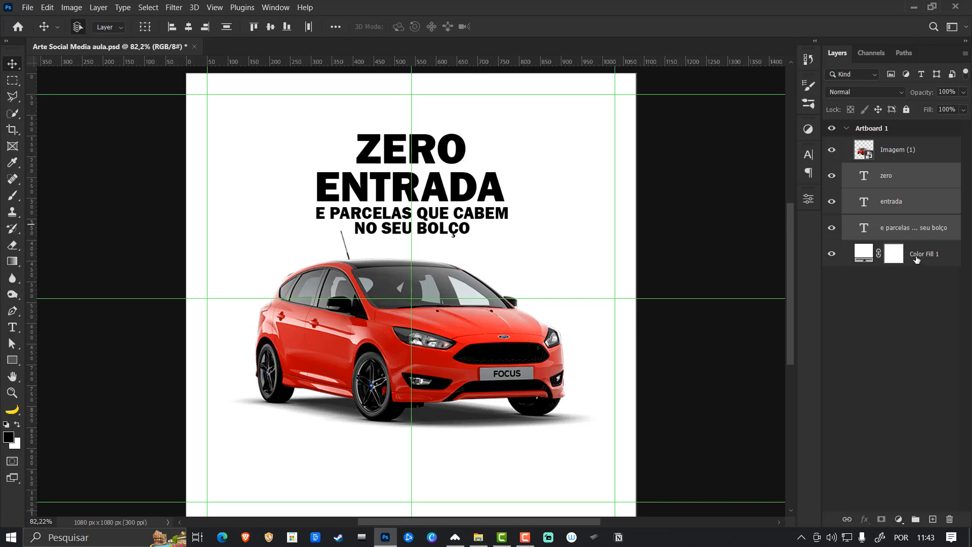
- Put the white color fill layer into a new group named BG
left_click(938, 257)
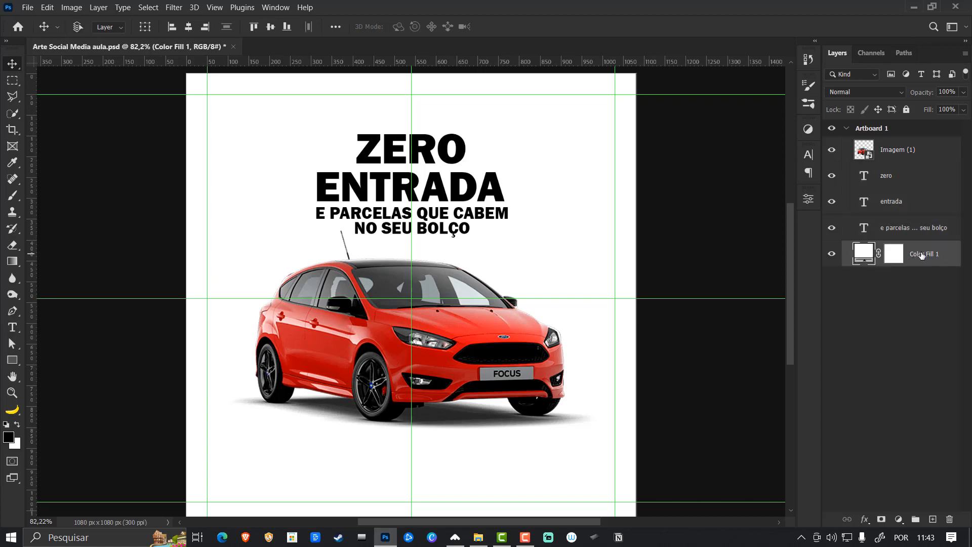
key("ctrl+g")
double_click(885, 250)
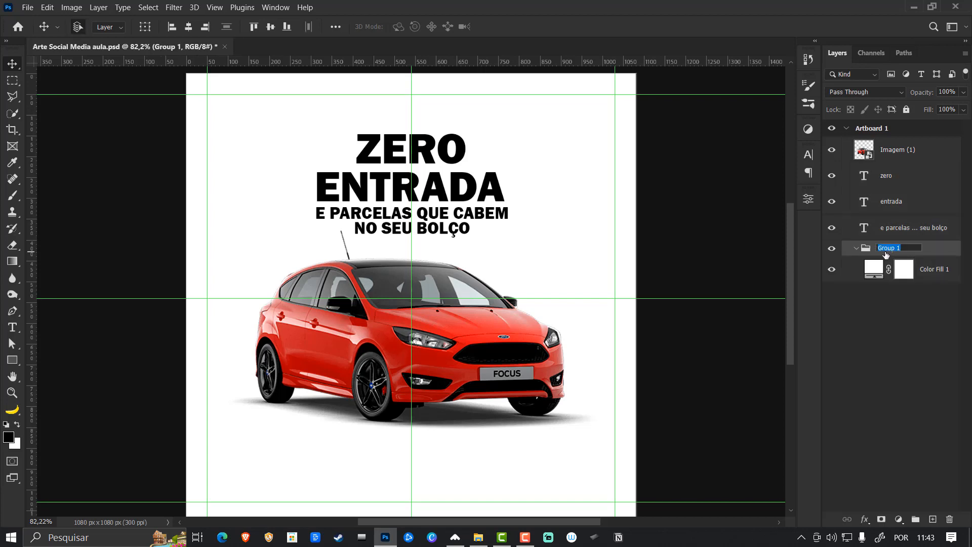
type("BG")
key("Return")
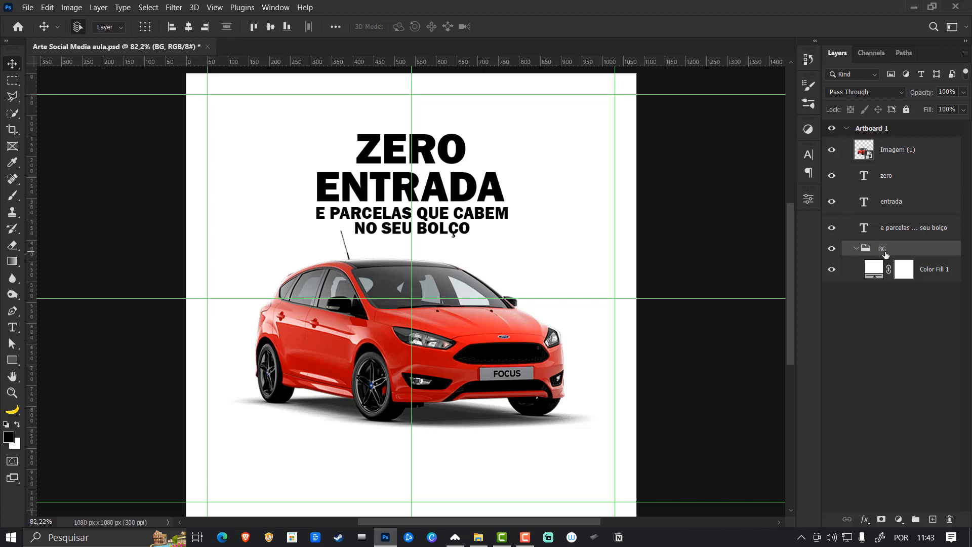
- Collapse the BG group and put the three text layers into a new group named título
left_click(857, 249)
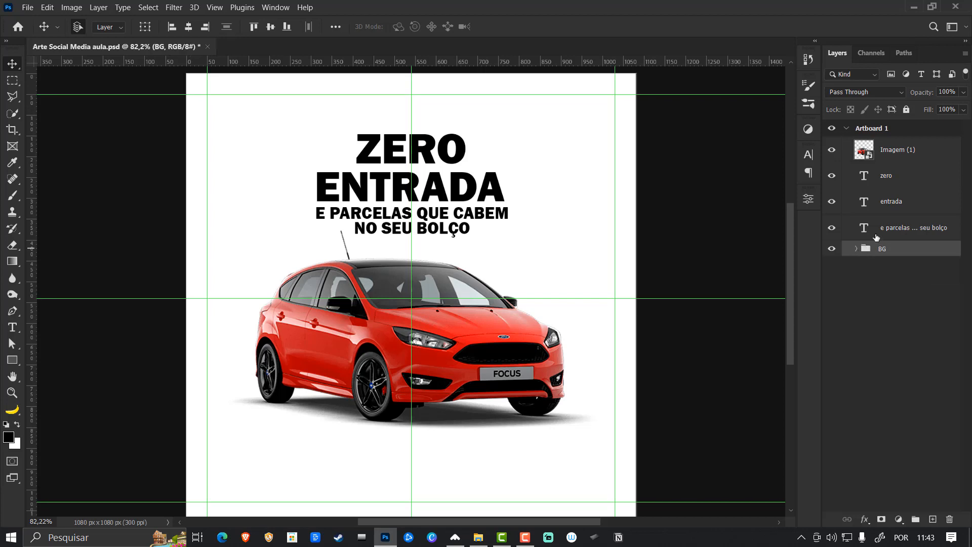
left_click(896, 177)
left_click(904, 228, "shift")
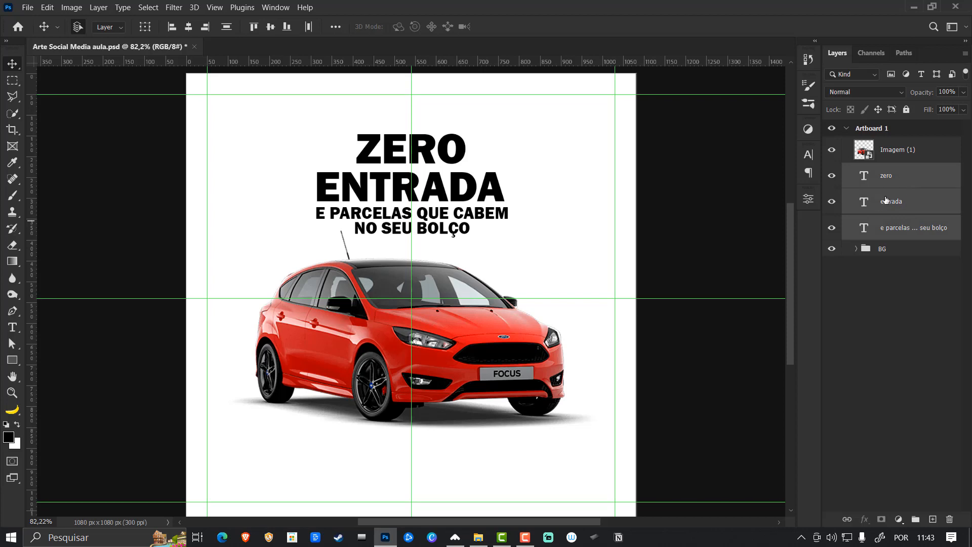
left_click(897, 177)
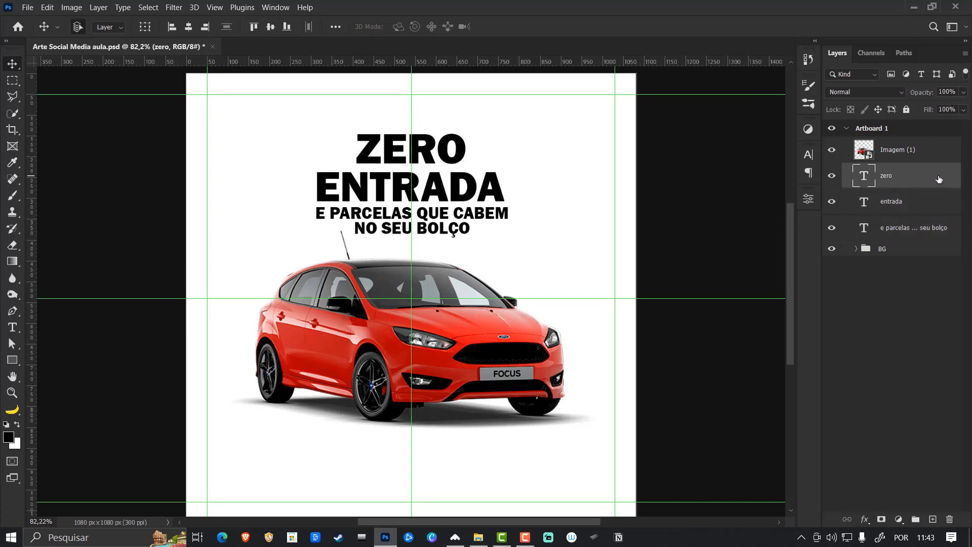
left_click(914, 231, "shift")
key("ctrl+g")
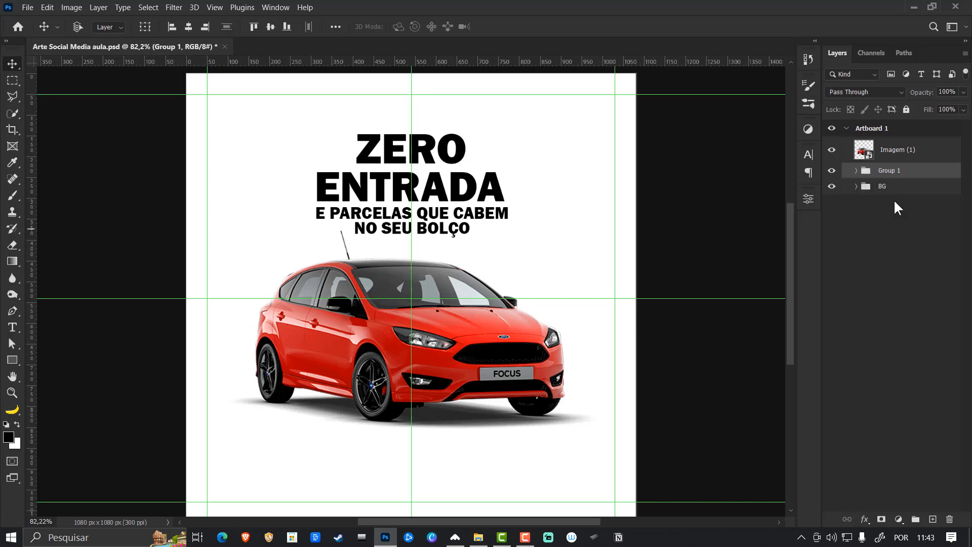
double_click(888, 170)
type("título")
key("Return")
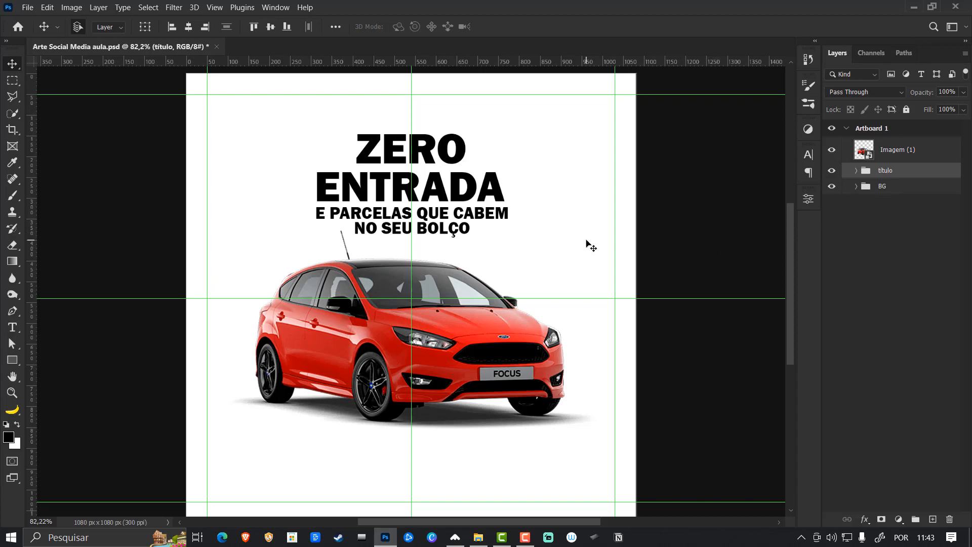
left_click(895, 185)
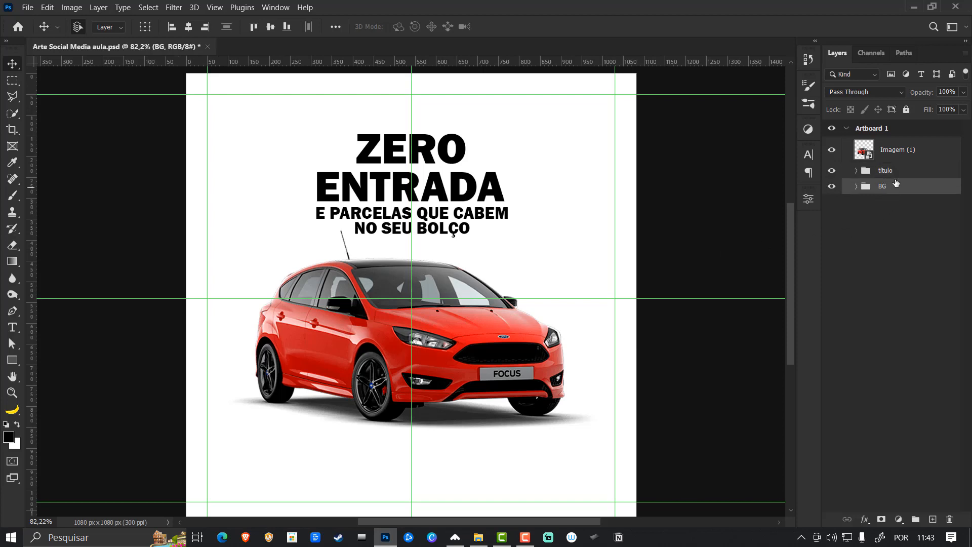
left_click(892, 175)
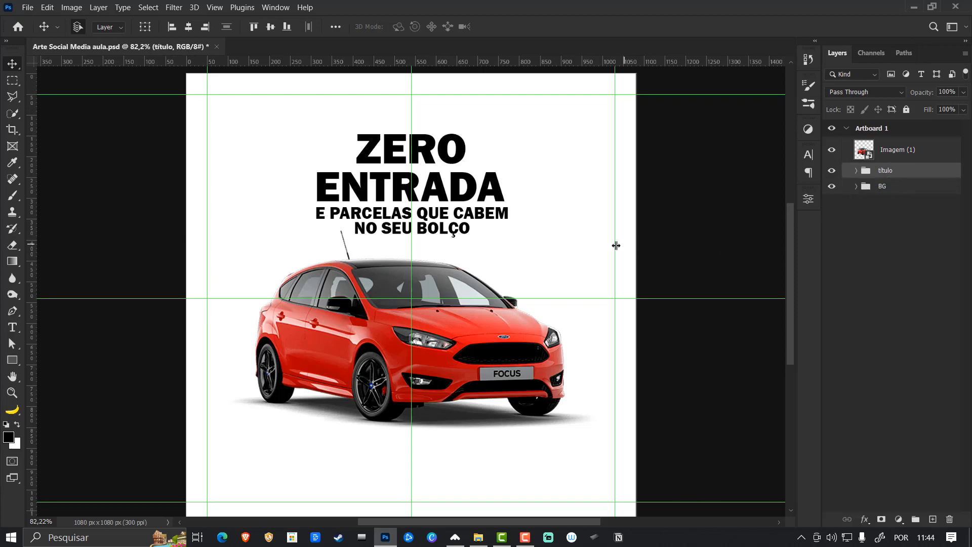
left_click(892, 191)
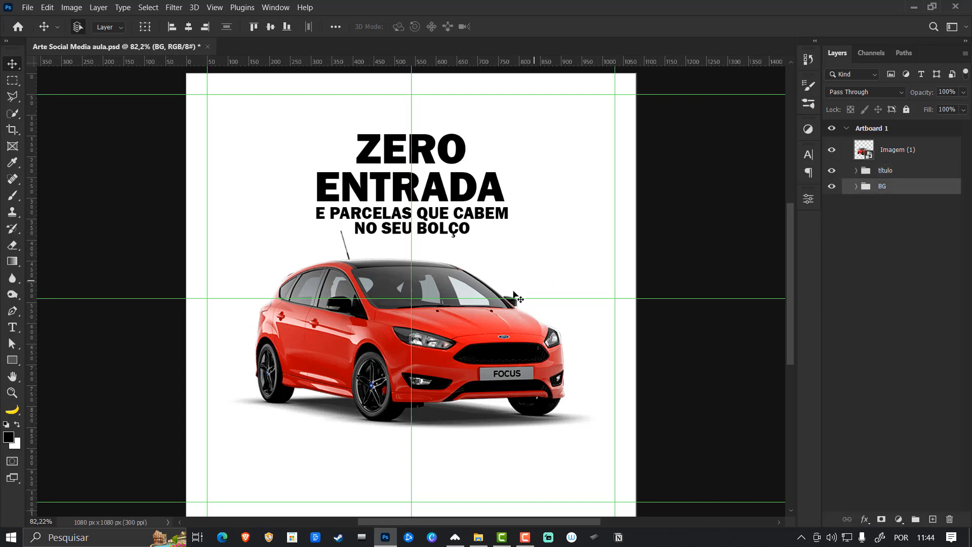
- Draw a black rectangle about 1263 x 505 px across the artboard's lower part, above the color fill inside the BG group
left_click(856, 186)
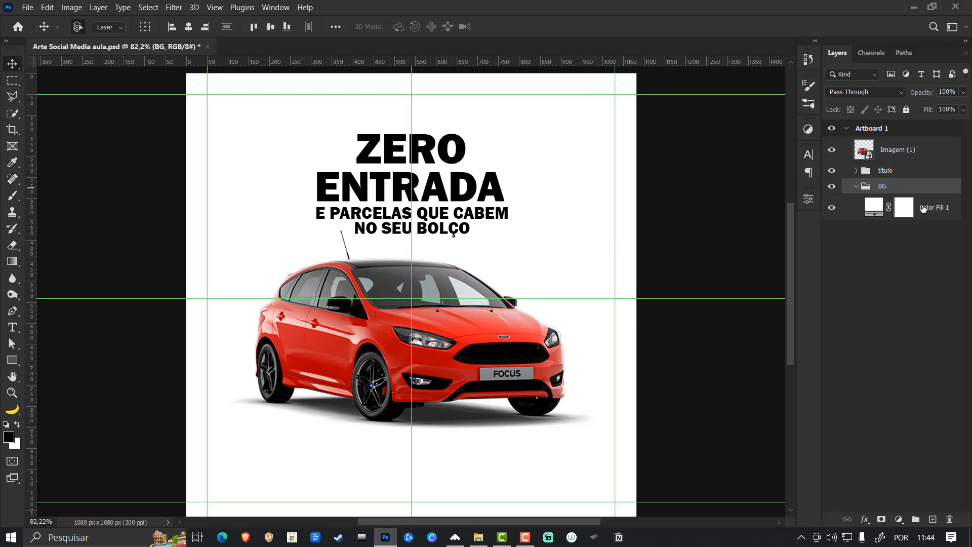
left_click(934, 209)
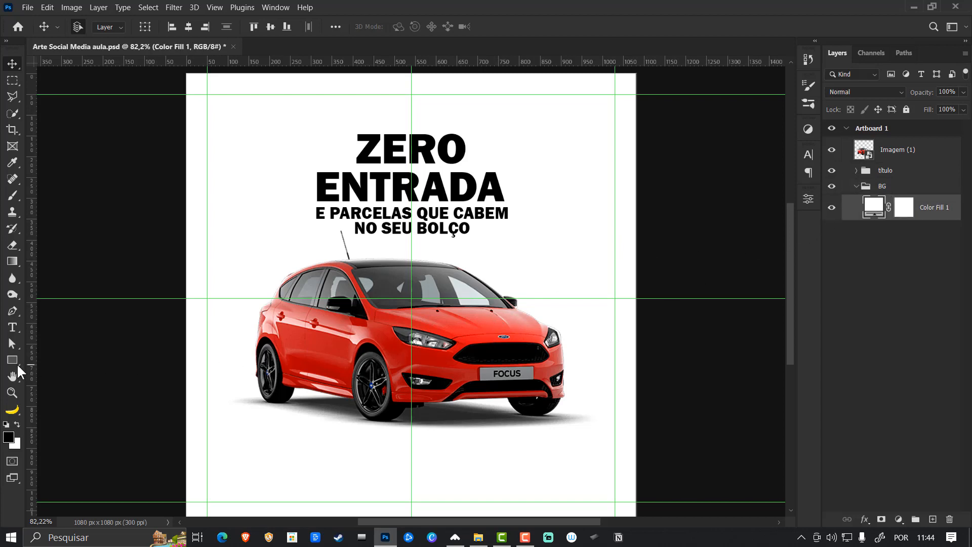
left_click(12, 360)
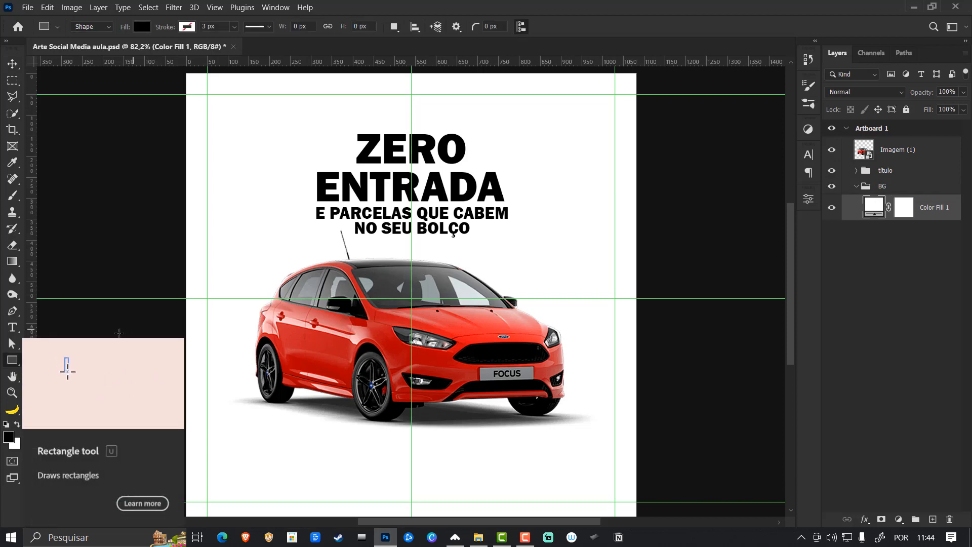
mouse_move(146, 370)
left_mouse_down()
mouse_move(695, 447)
mouse_move(669, 455)
mouse_move(674, 512)
mouse_move(678, 445)
mouse_move(676, 456)
mouse_move(592, 418)
mouse_move(640, 381)
mouse_move(661, 390)
mouse_move(673, 365)
mouse_move(685, 449)
mouse_move(679, 435)
mouse_move(675, 466)
left_mouse_up()
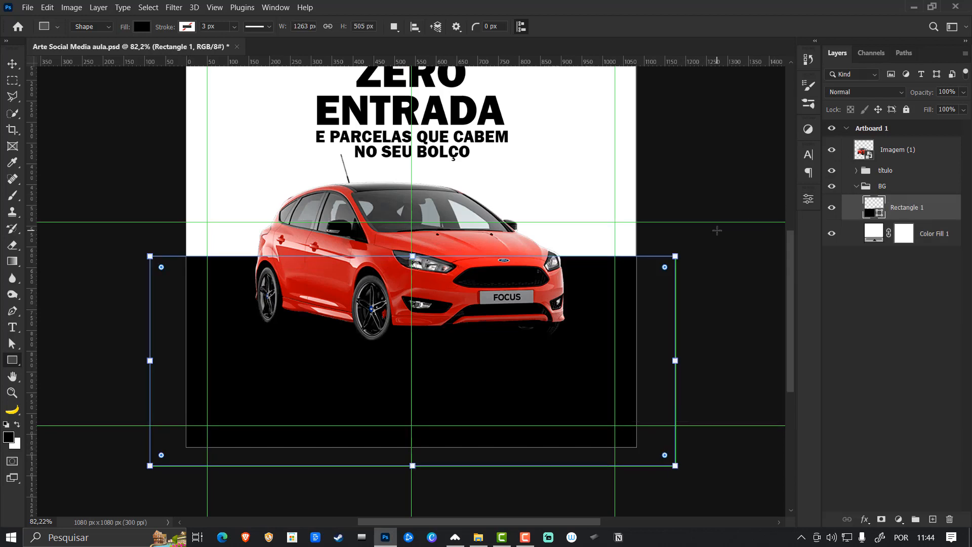
scroll(739, 222, "up", 3)
- Move the black rectangle down about 43 px behind the car
key("v")
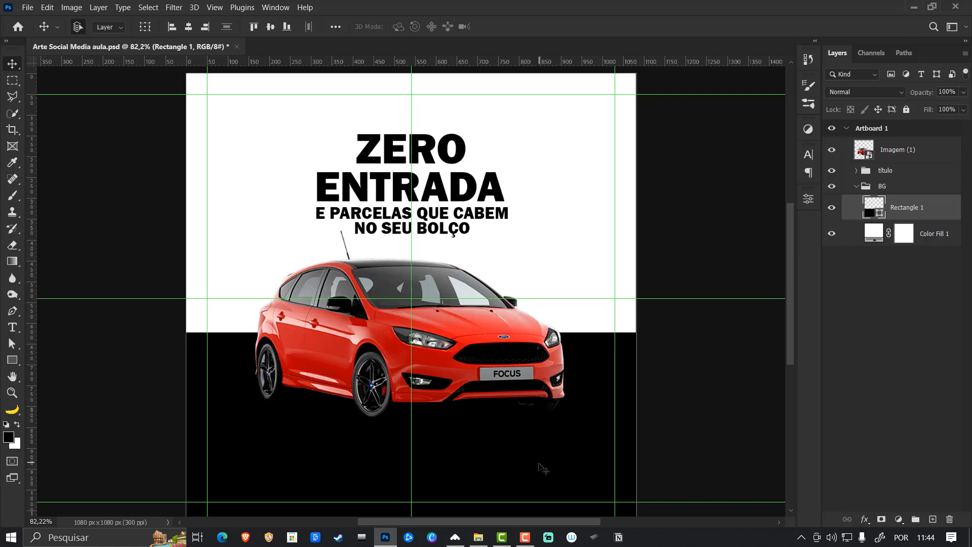
key("ctrl+t")
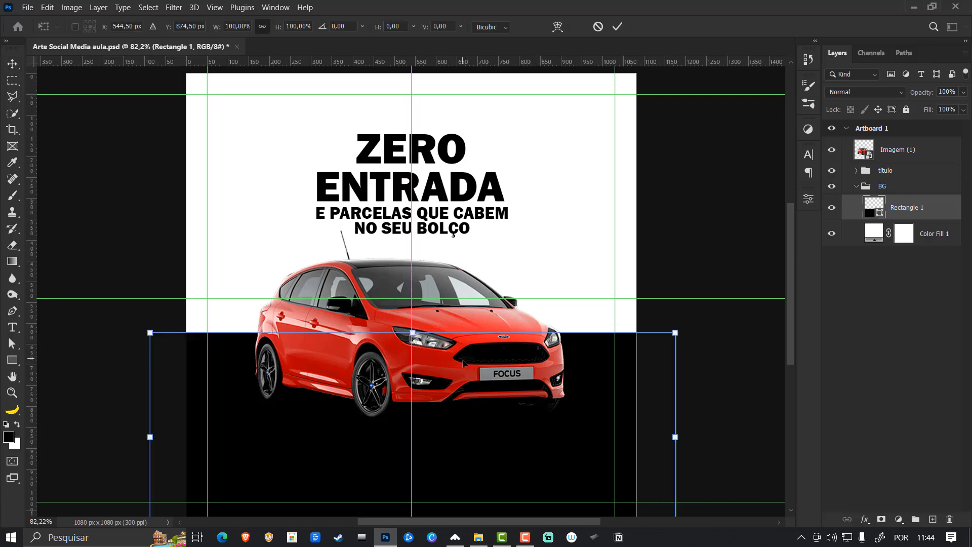
left_click_drag(467, 353, 465, 381)
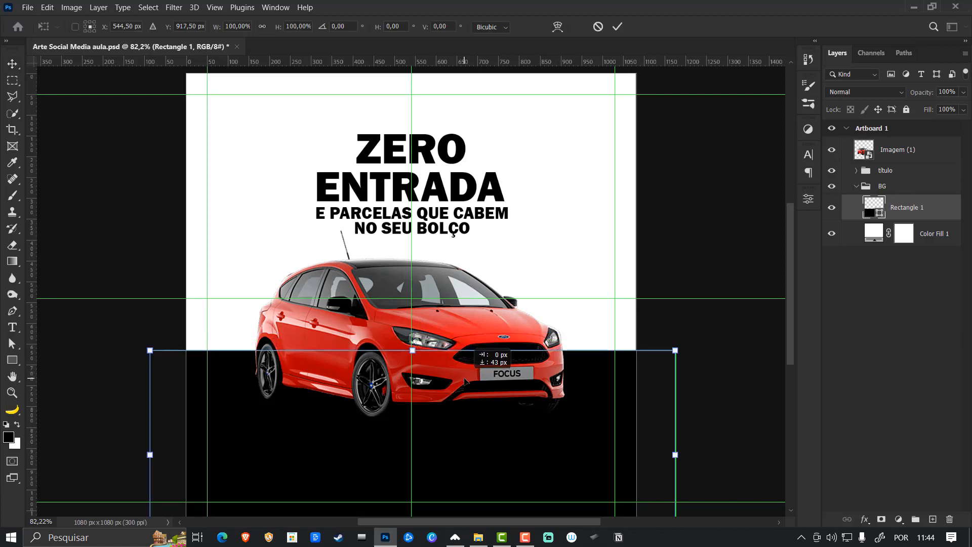
key("Return")
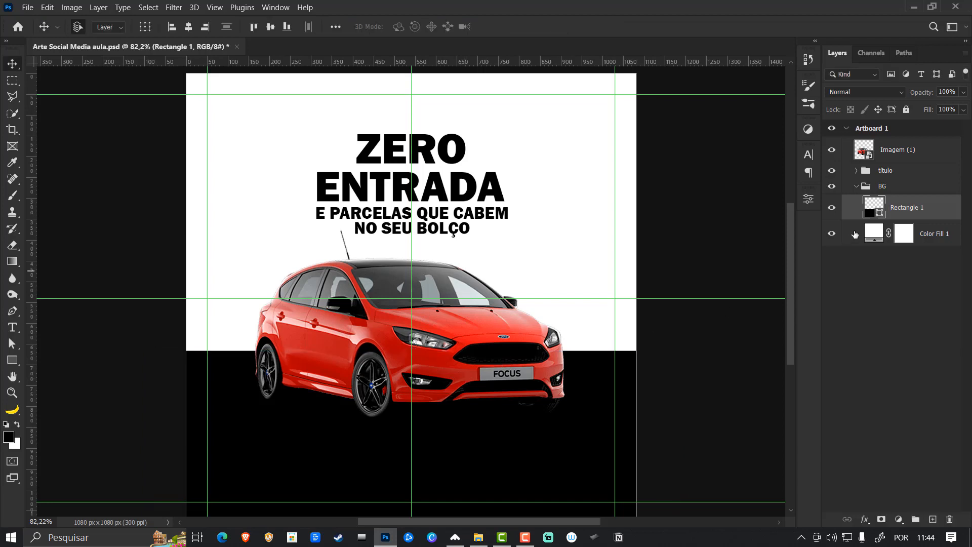
- Change the rectangle's fill to a very dark gray, about #272727
double_click(881, 215)
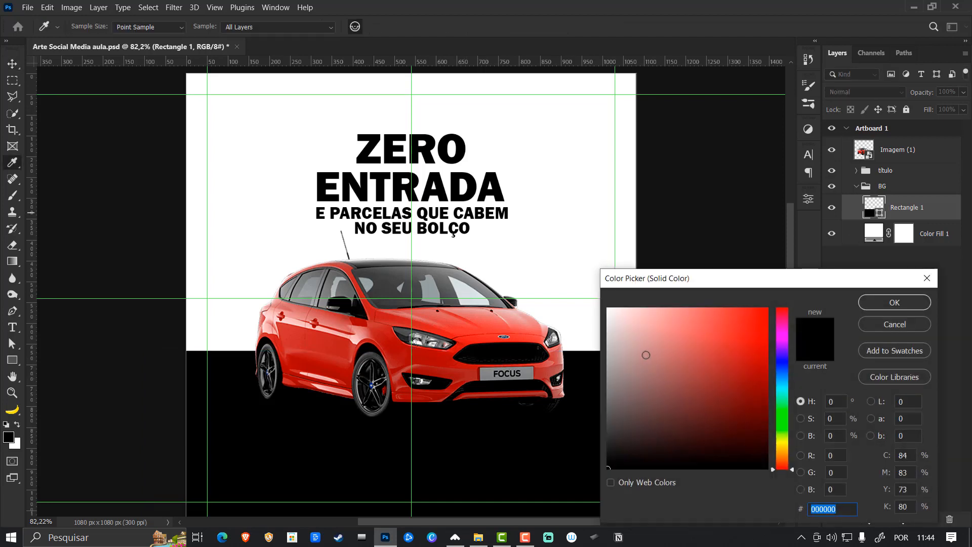
left_click(607, 425)
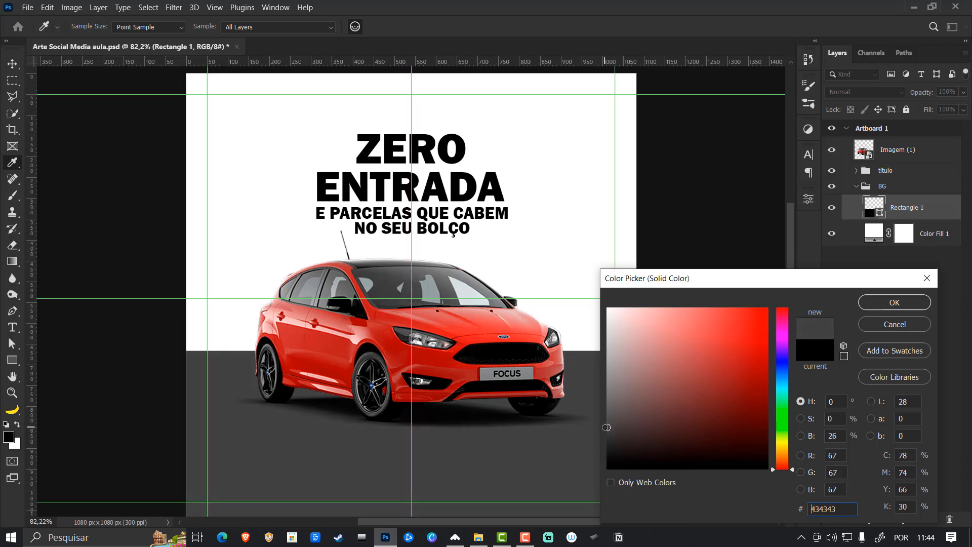
left_click_drag(606, 428, 601, 442)
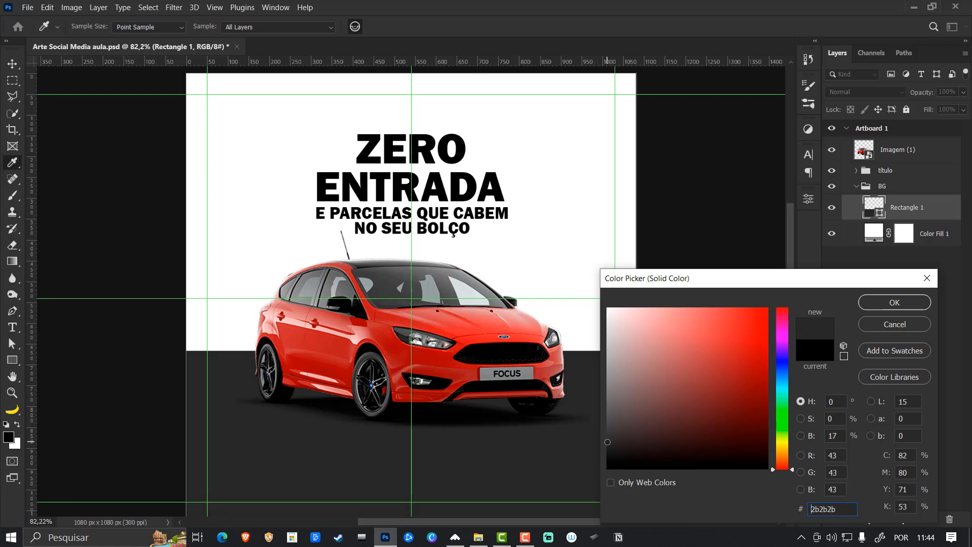
left_click_drag(607, 441, 606, 445)
left_click(911, 302)
- Select the three heading and subheading lines together and set their color to #272727
left_click_drag(709, 222, 458, 150)
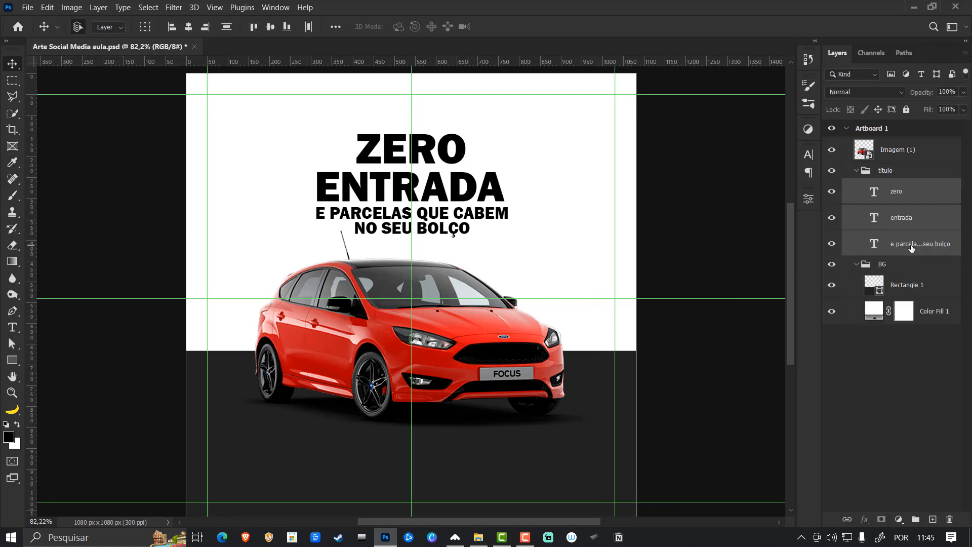
left_click(808, 154)
left_click(775, 227)
type("272727")
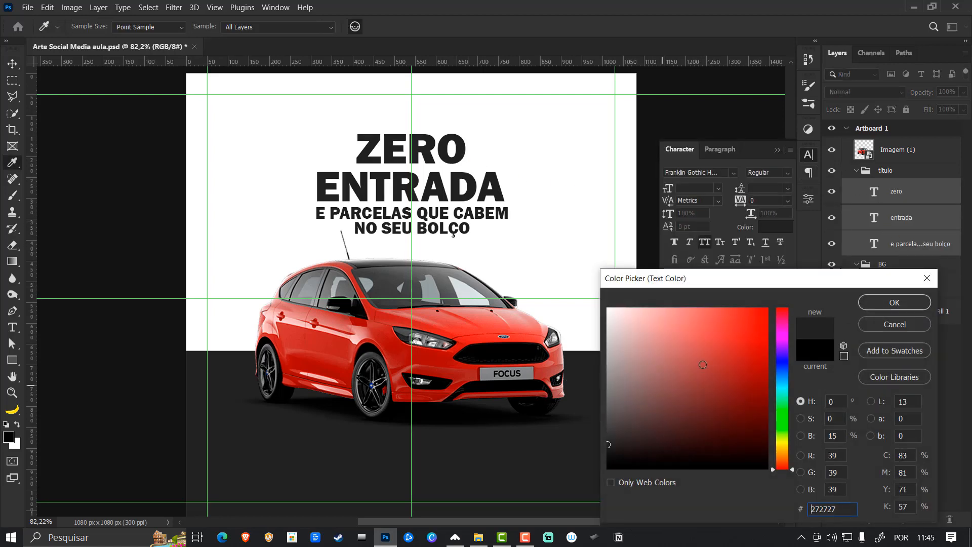
left_click(894, 304)
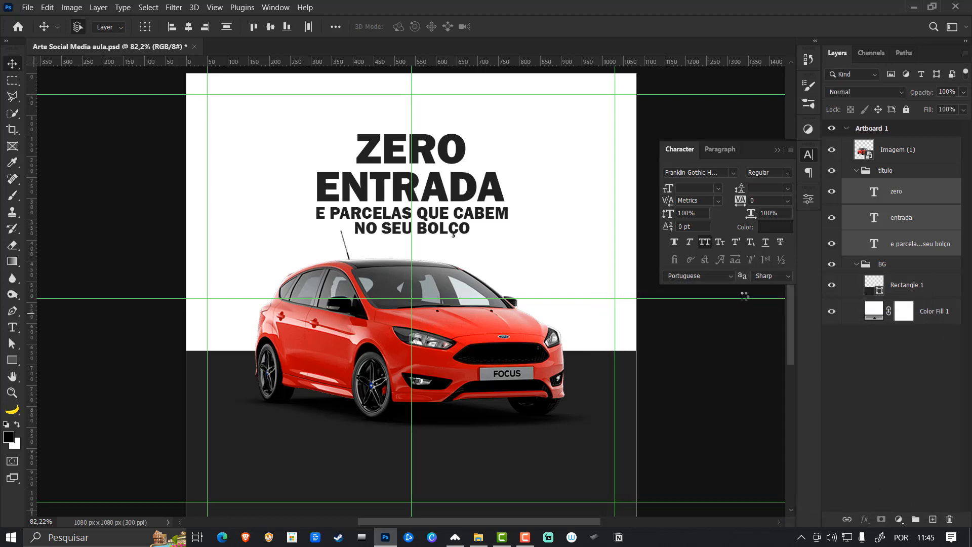
- Draw a six-sided polygon about 657 x 569 px behind the heading and car, above the rectangle in the BG group
left_click(855, 264)
left_click(856, 264)
left_click(877, 284)
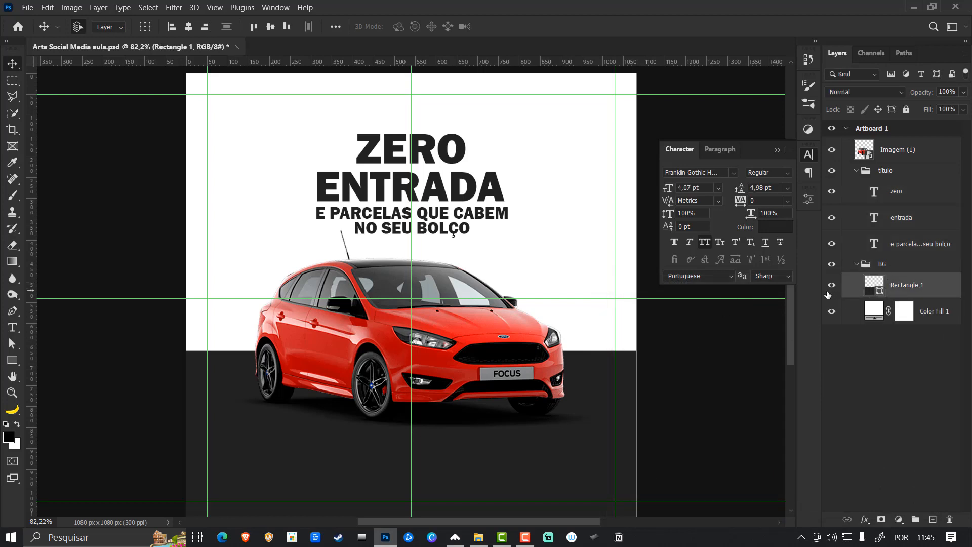
left_click(13, 360)
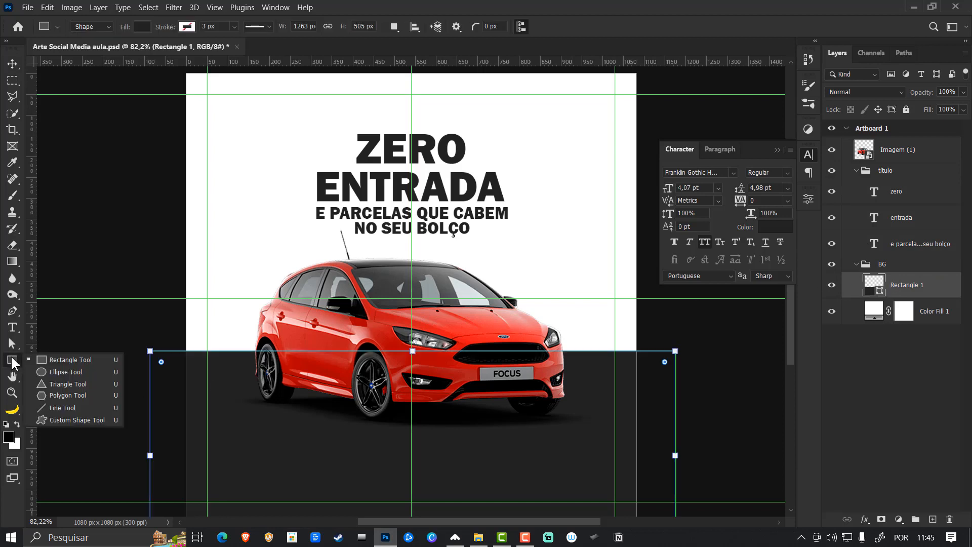
left_click(82, 393)
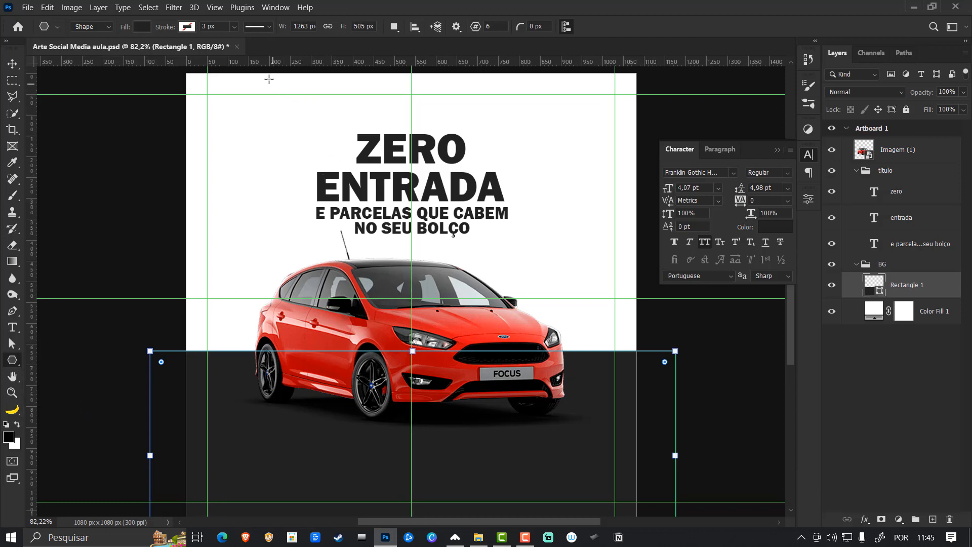
left_click_drag(269, 79, 589, 350)
key("v")
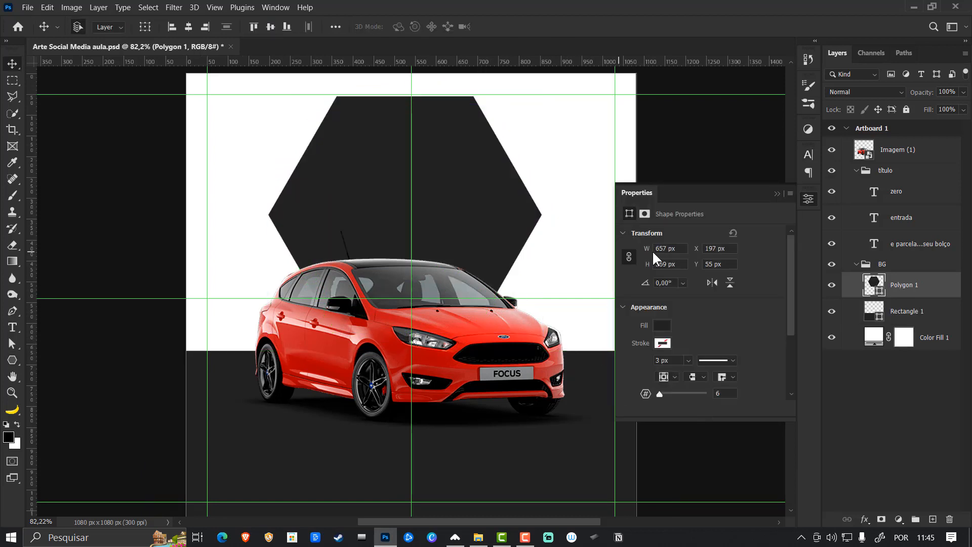
- Recolor the three text lines with the white sampled from the background and move the hexagon up about 33 px
left_click(897, 192)
left_click(912, 243, "shift")
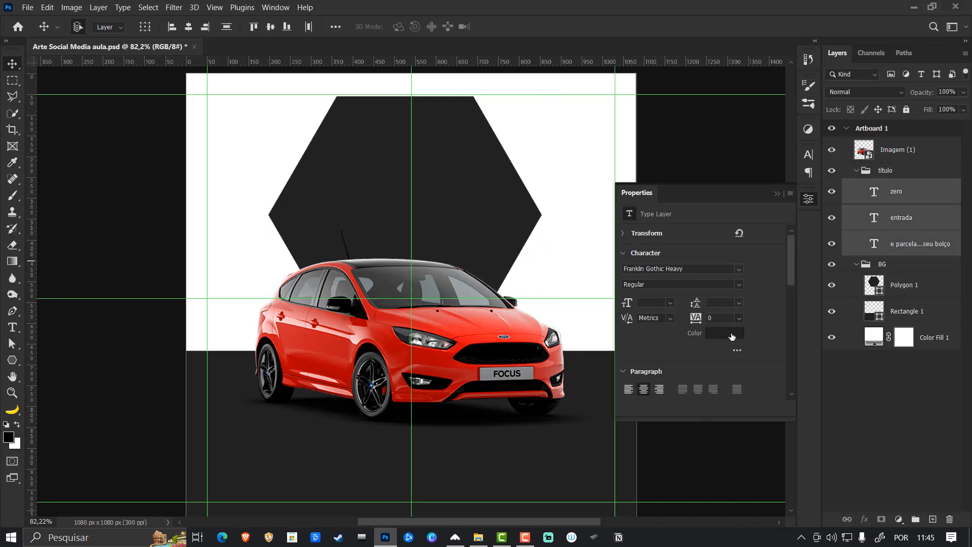
left_click(730, 338)
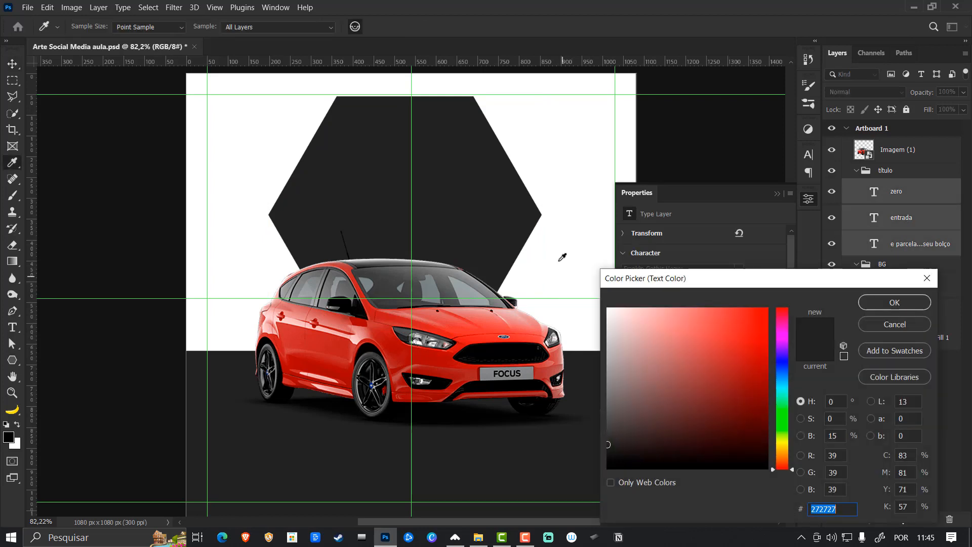
left_click(560, 257)
left_click(894, 303)
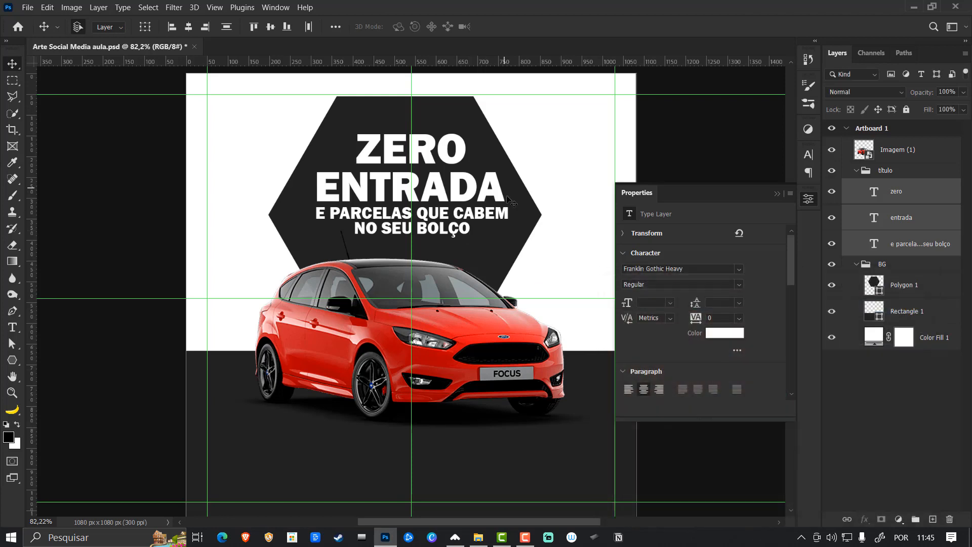
left_click_drag(528, 201, 527, 187)
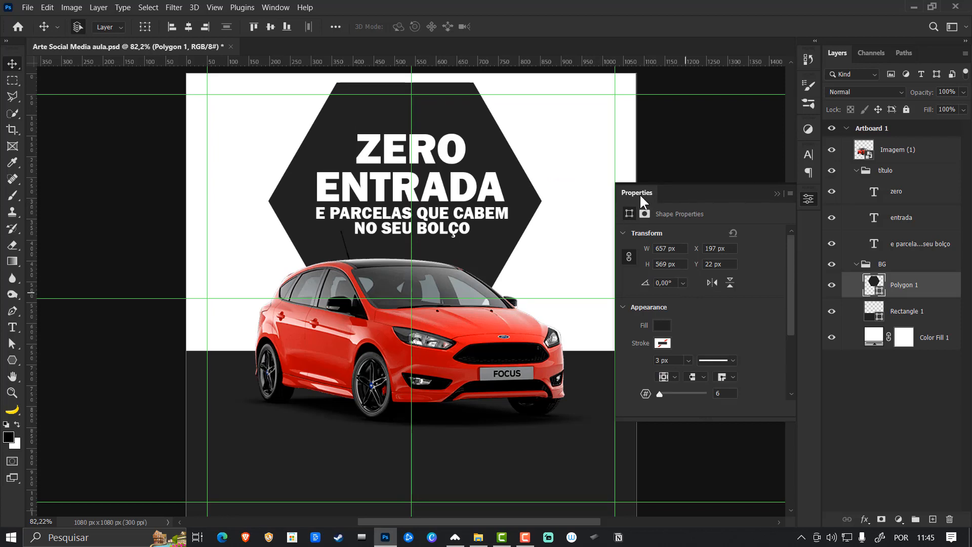
- Open the hexagon's shape properties, try 11 sides and set the number of sides back to 6
left_click(809, 156)
left_click(272, 8)
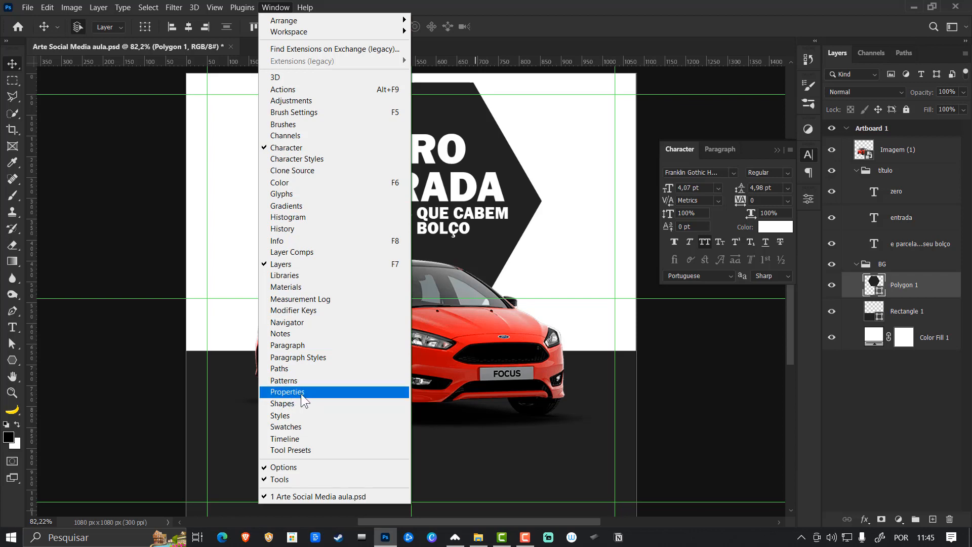
left_click(288, 4)
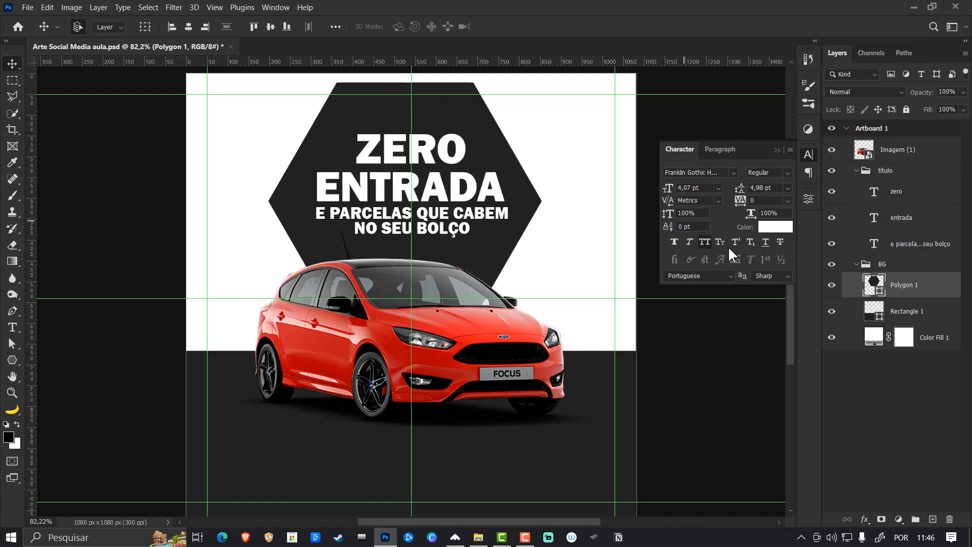
left_click(808, 198)
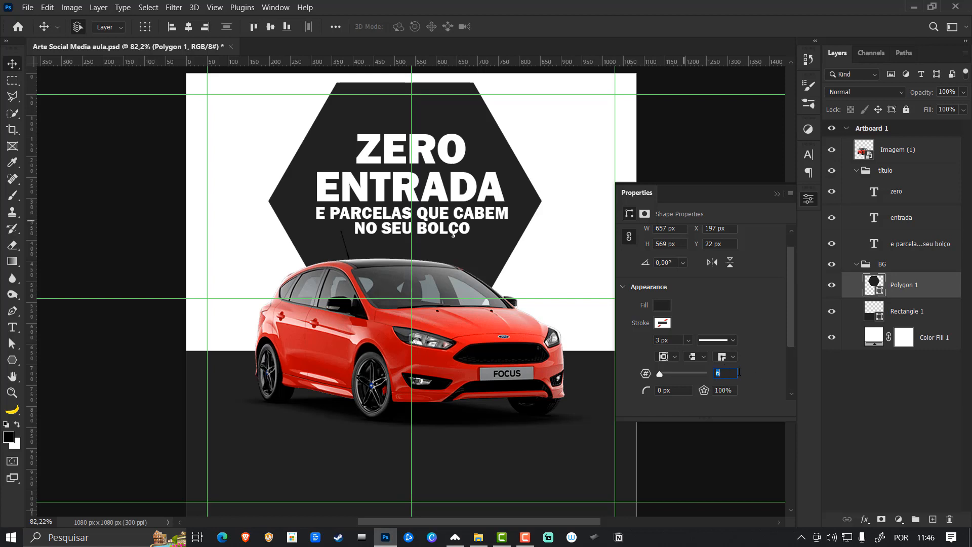
left_click_drag(658, 374, 661, 372)
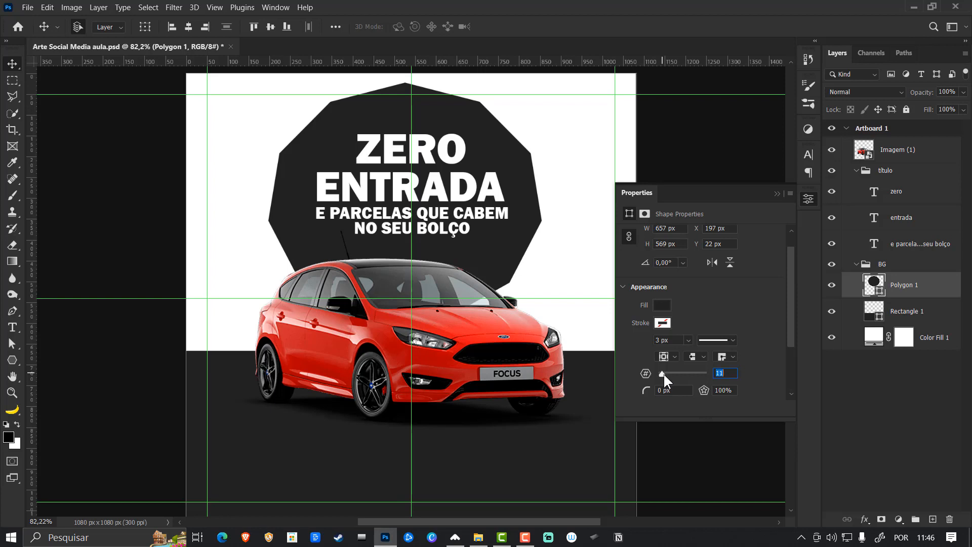
type("6")
key("Return")
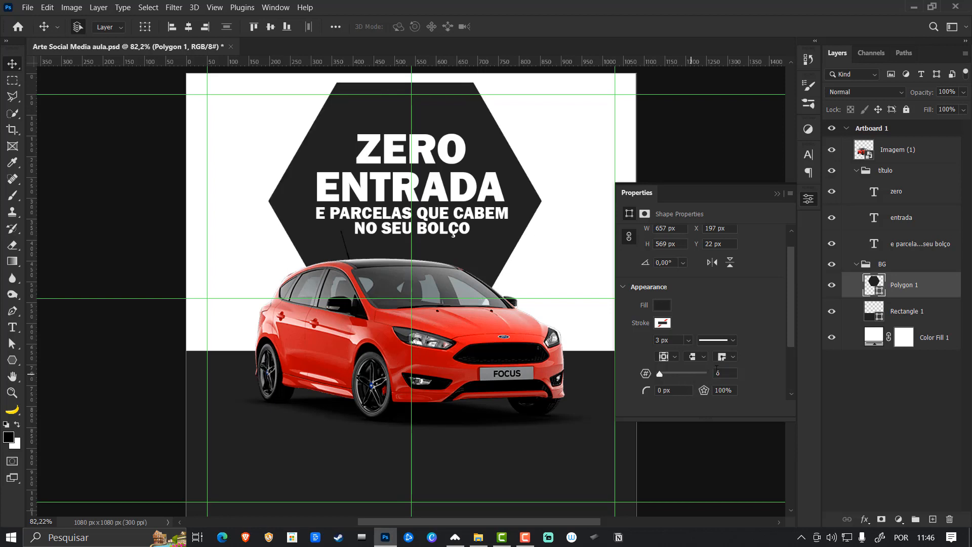
- Move the dark hexagon 15 px to the right so it is centred on the vertical guide
left_click(778, 193)
key("ctrl+t")
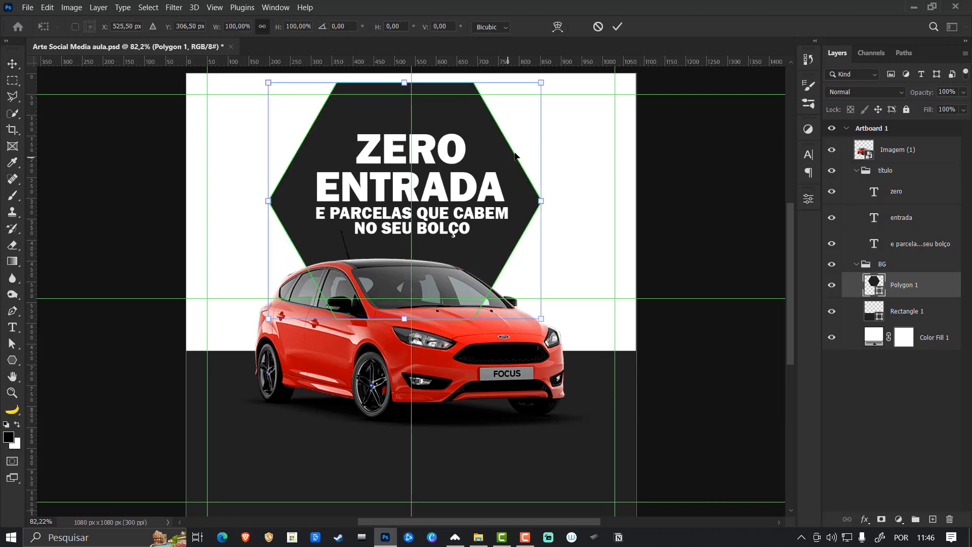
left_click_drag(496, 159, 501, 160)
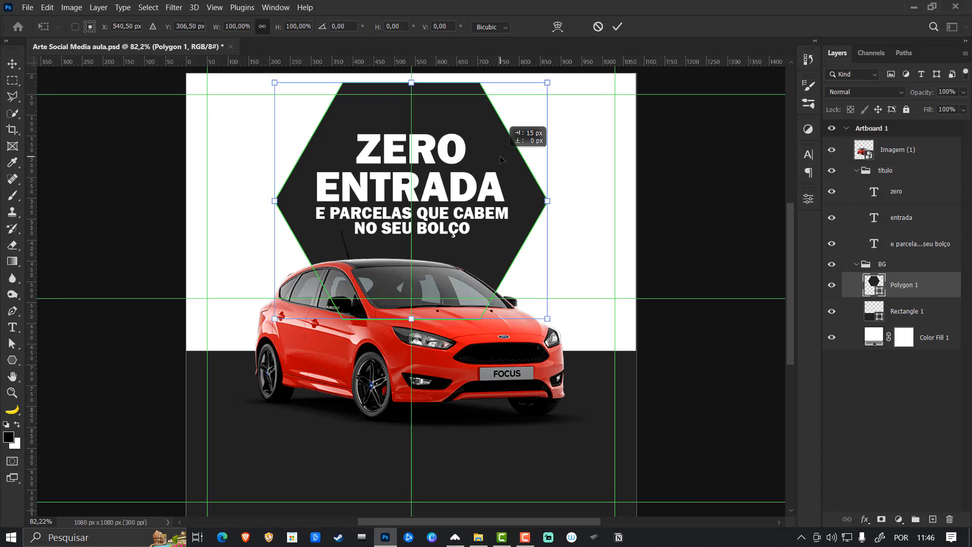
key("Return")
- Round the dark hexagon's corners with a radius of 59 px and deselect it
left_click(809, 199)
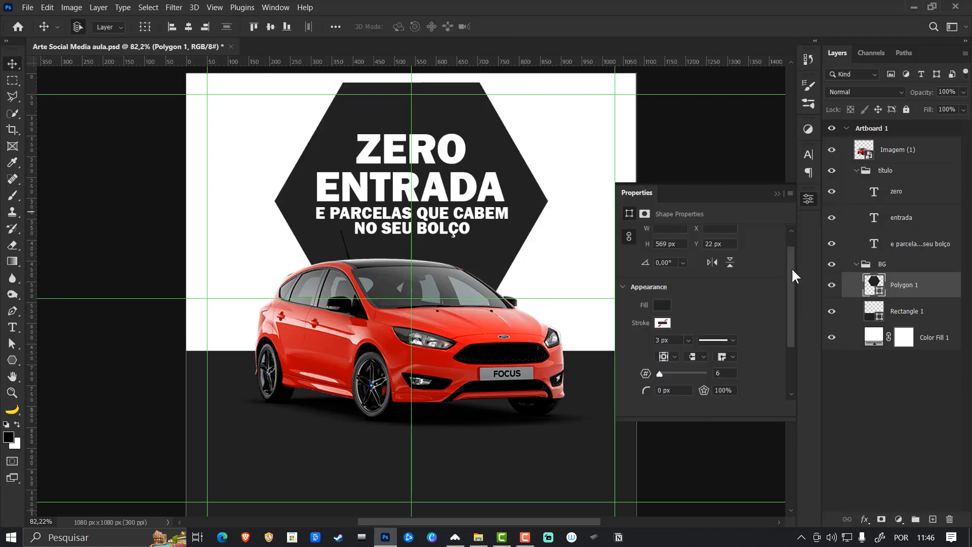
scroll(759, 304, "down", 2)
mouse_move(645, 342)
left_mouse_down()
mouse_move(665, 342)
mouse_move(652, 341)
left_mouse_up()
type("34")
key("Return")
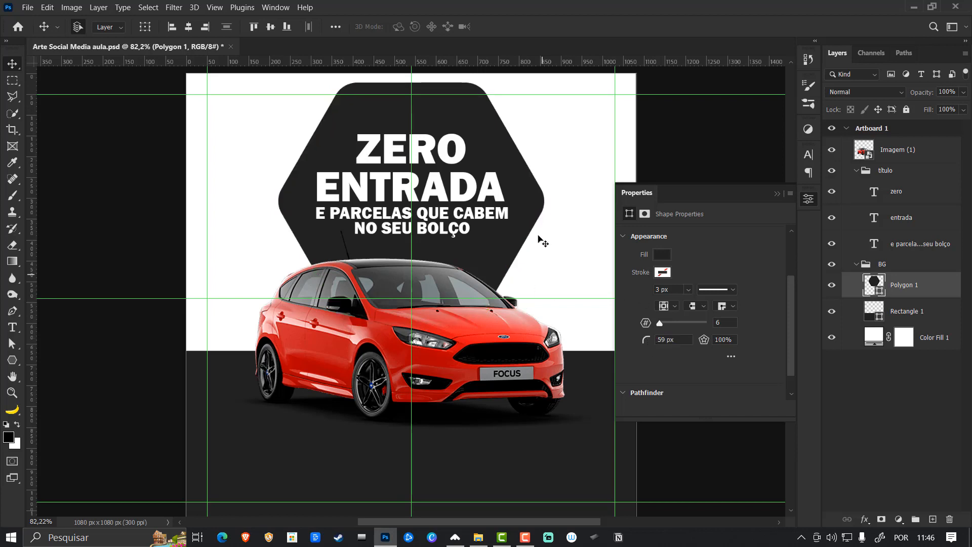
left_click(778, 194)
left_click(704, 212)
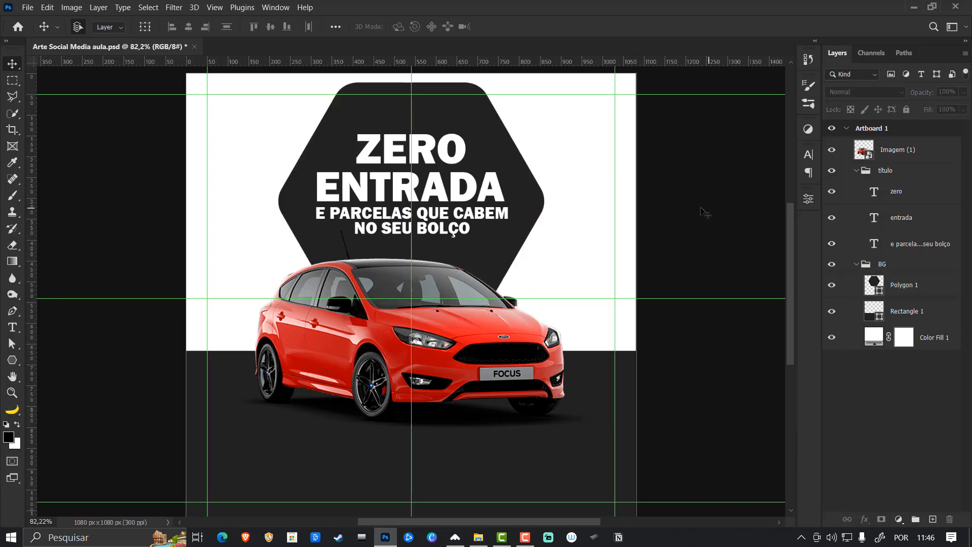
- Select the ZERO and subheading text layers together and recolor them red #d63636, starting from a red sampled on the car's hood
left_click(501, 192)
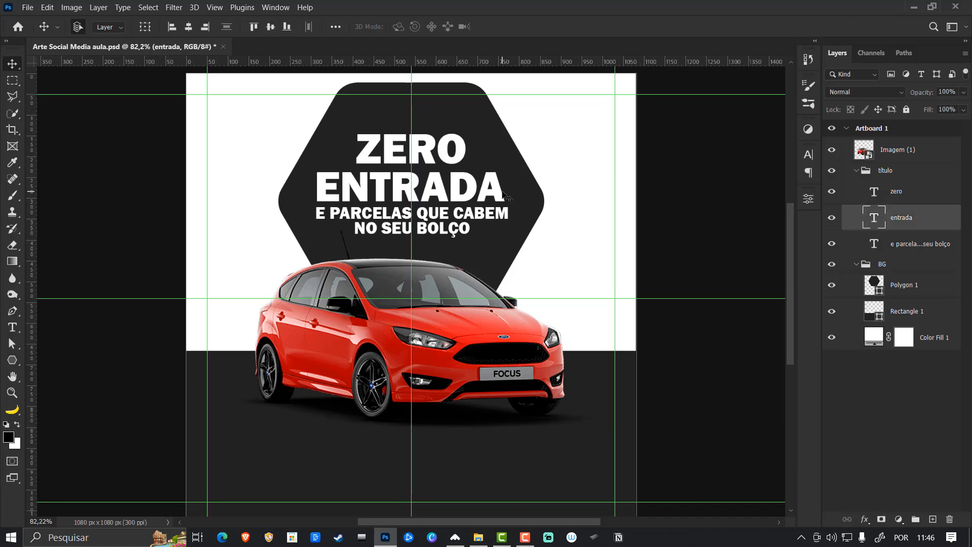
left_click(462, 153)
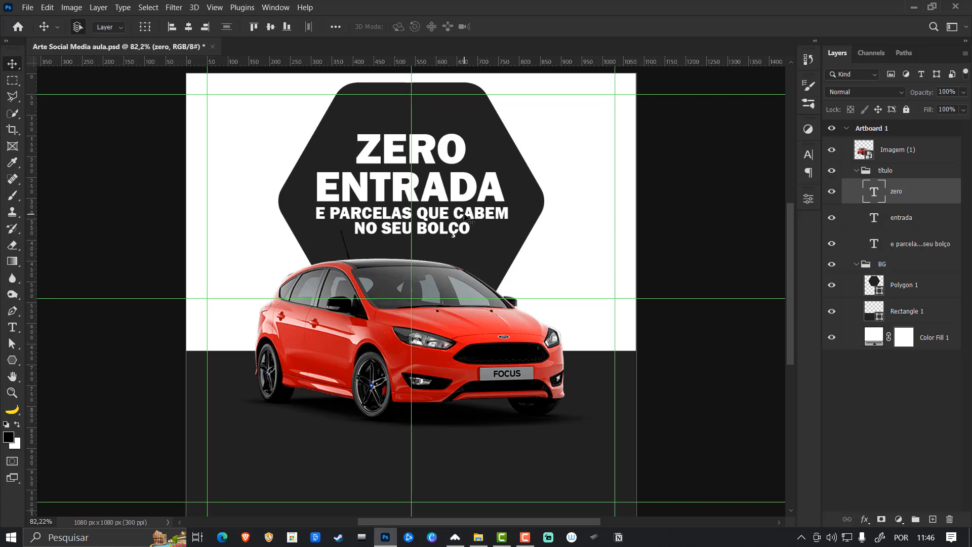
left_click(919, 247, "ctrl")
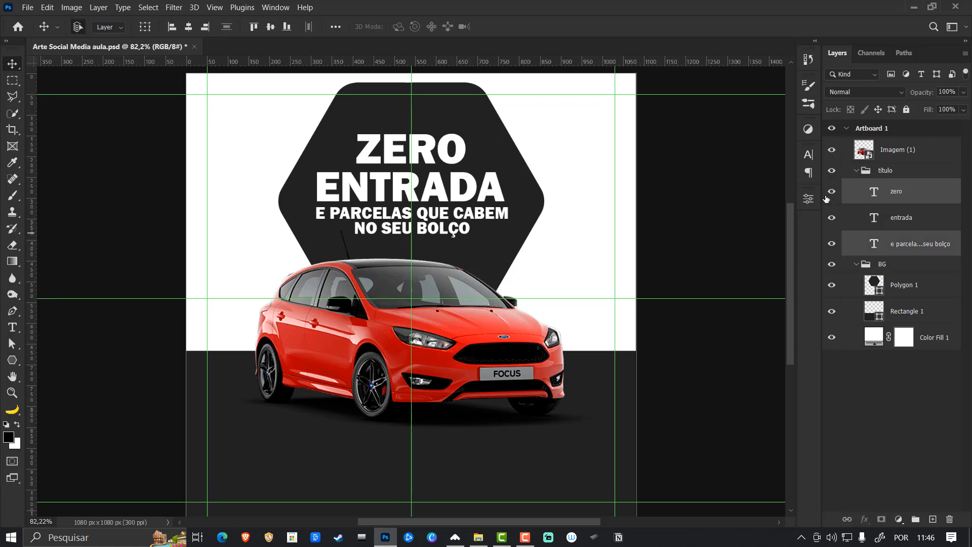
left_click(809, 154)
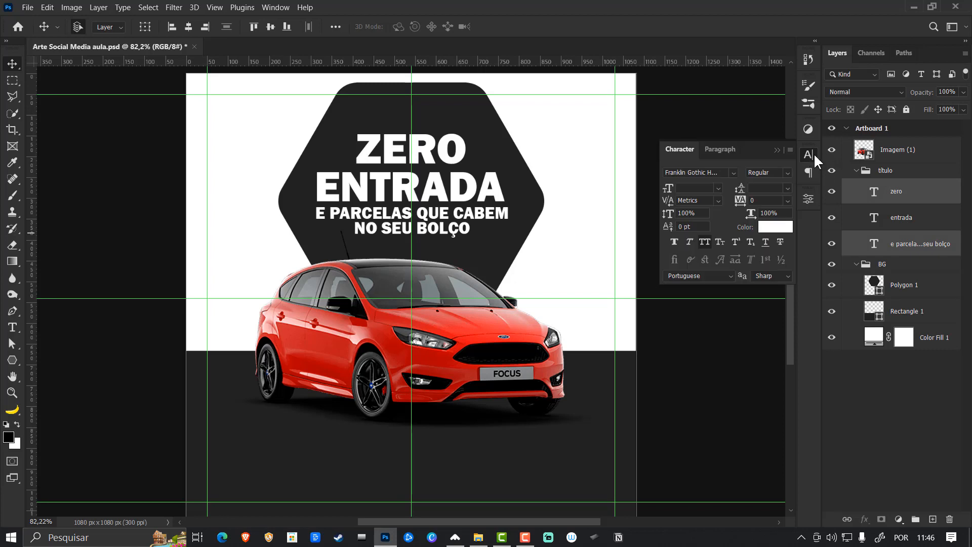
left_click(779, 228)
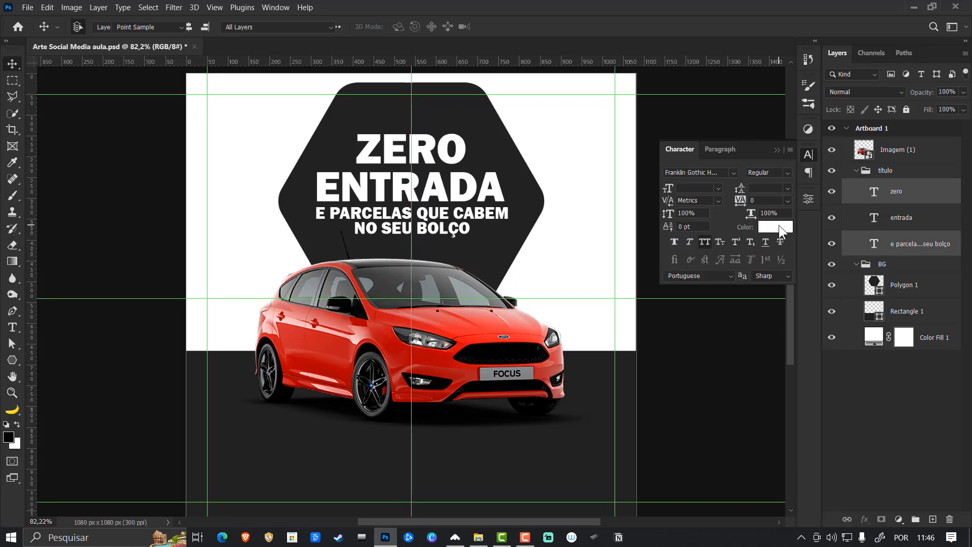
left_click(444, 323)
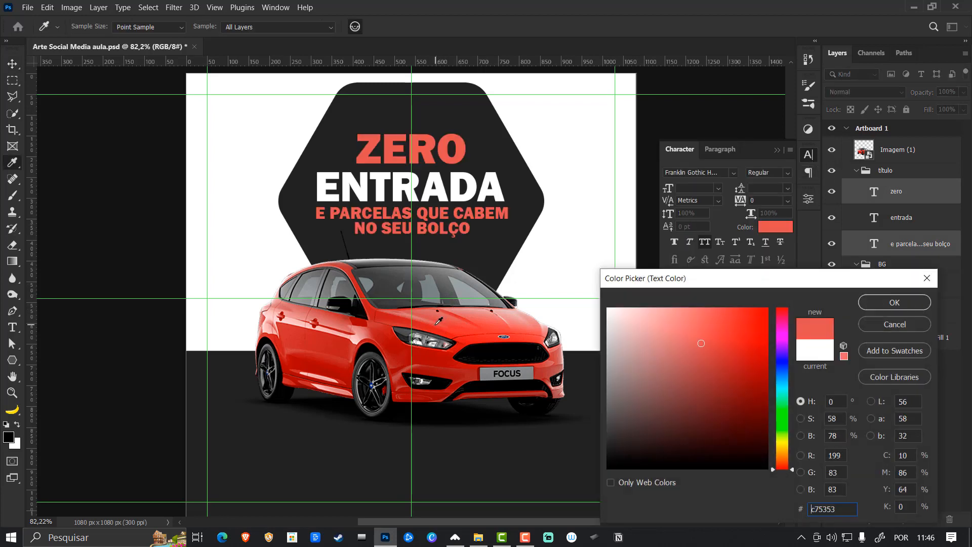
left_click(438, 322)
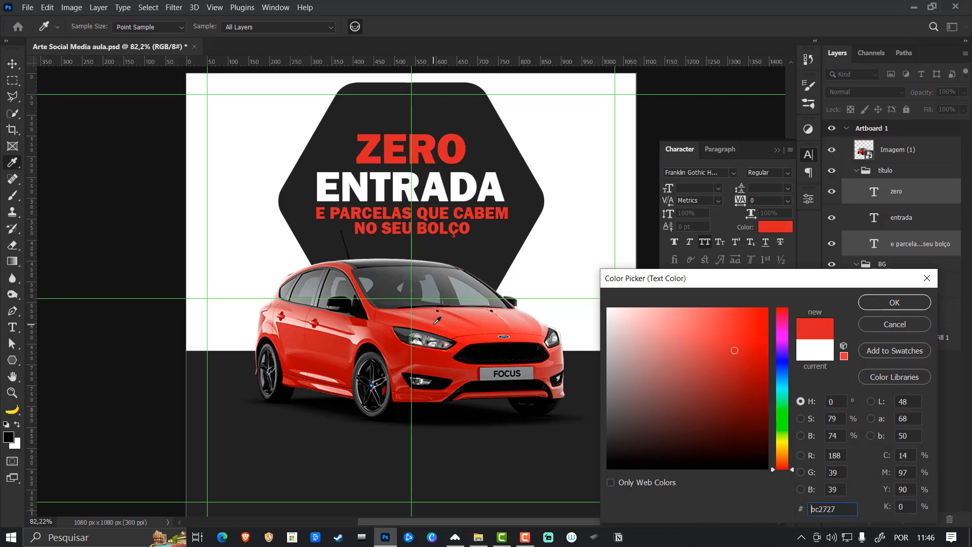
left_click(437, 320)
left_click(439, 319)
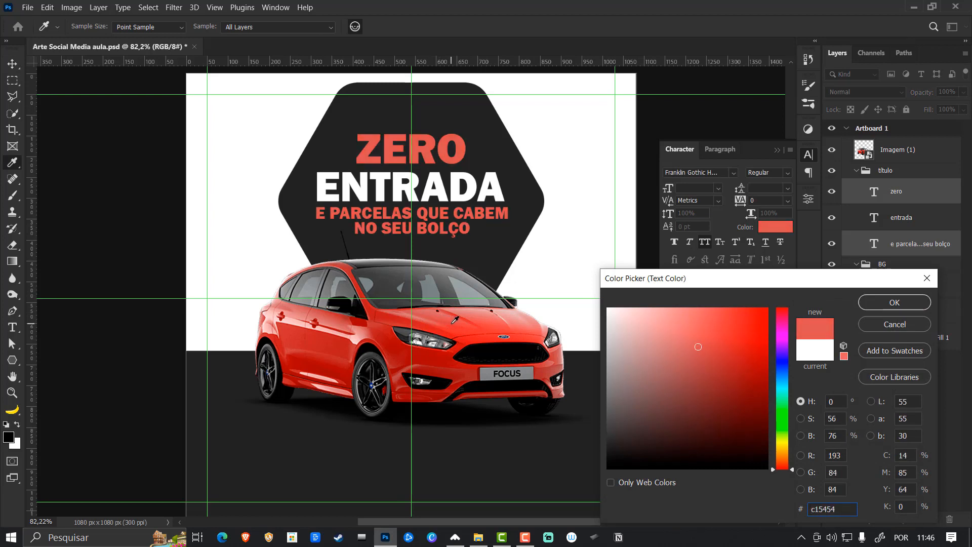
left_click(450, 325)
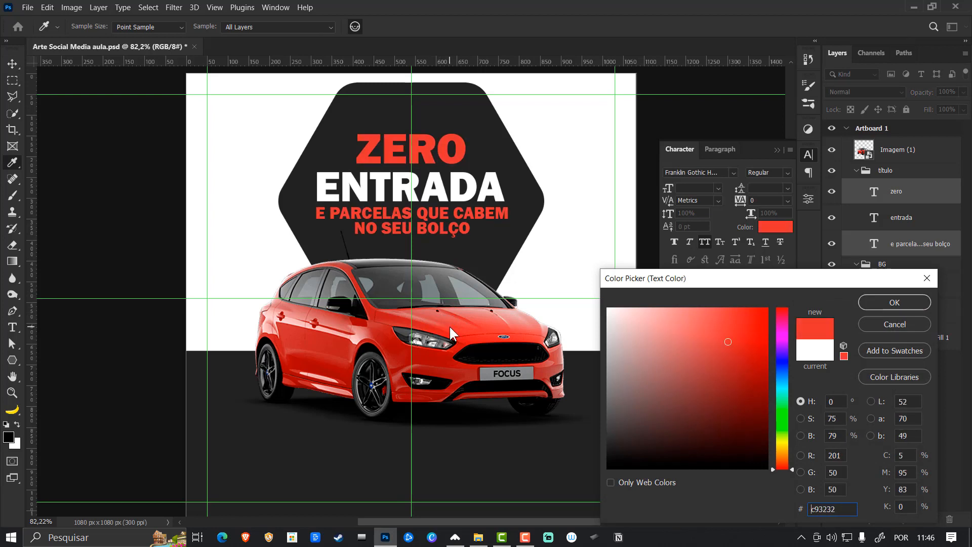
left_click(728, 335)
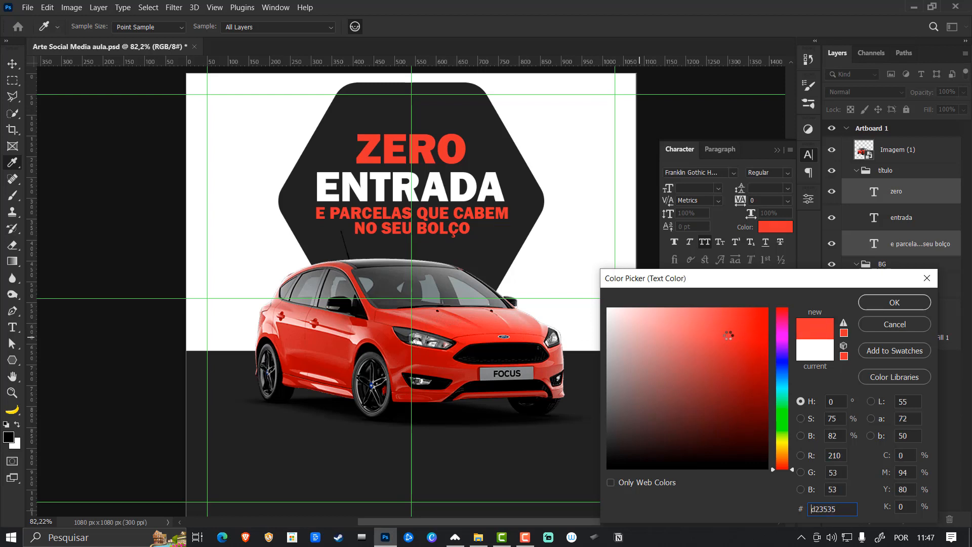
left_click(728, 335)
left_click(727, 332)
left_click(895, 303)
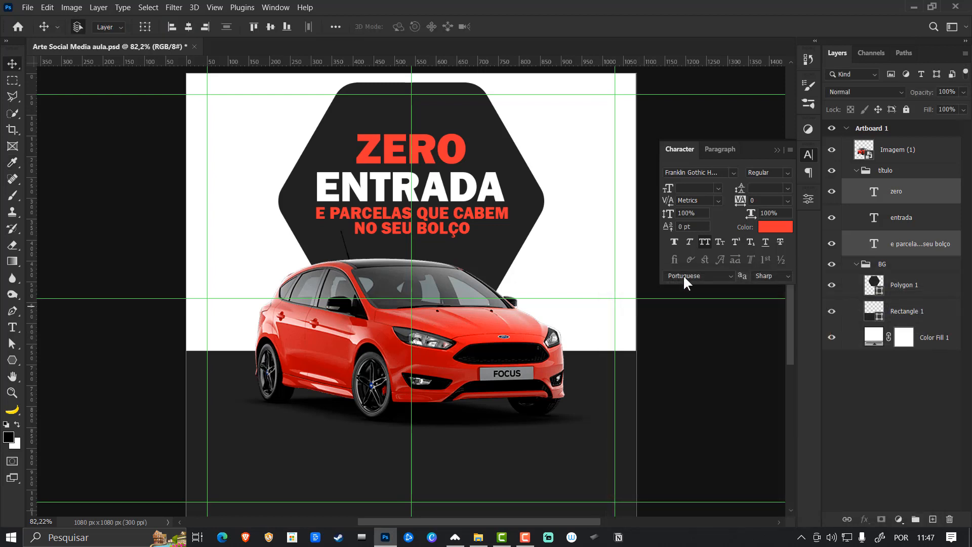
- Deselect the text layers and collapse the título and BG groups
left_click(777, 151)
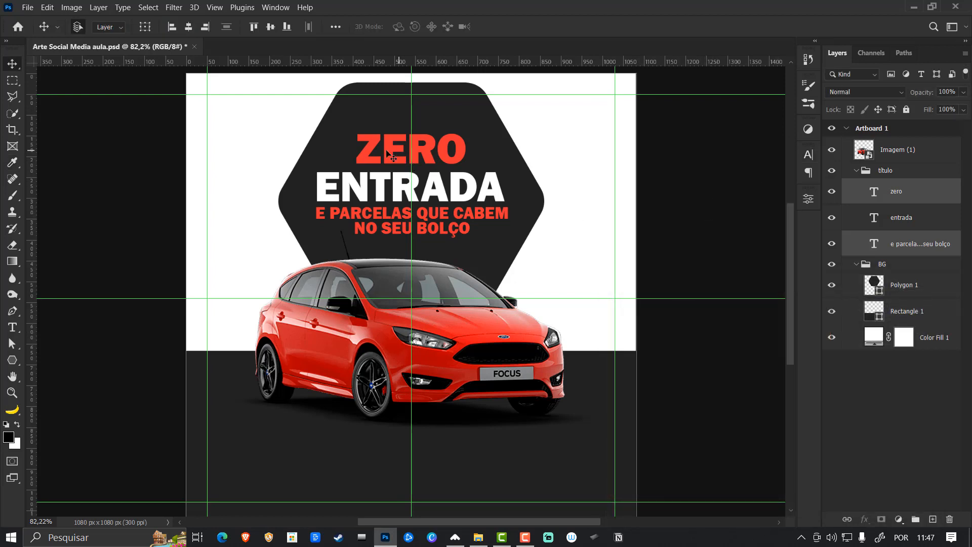
left_click(719, 217)
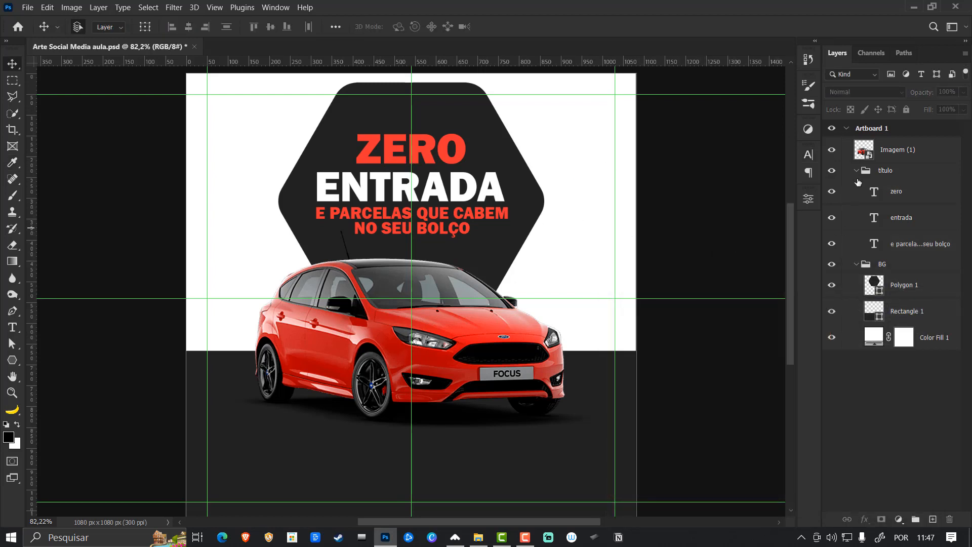
left_click(858, 172)
left_click(856, 187)
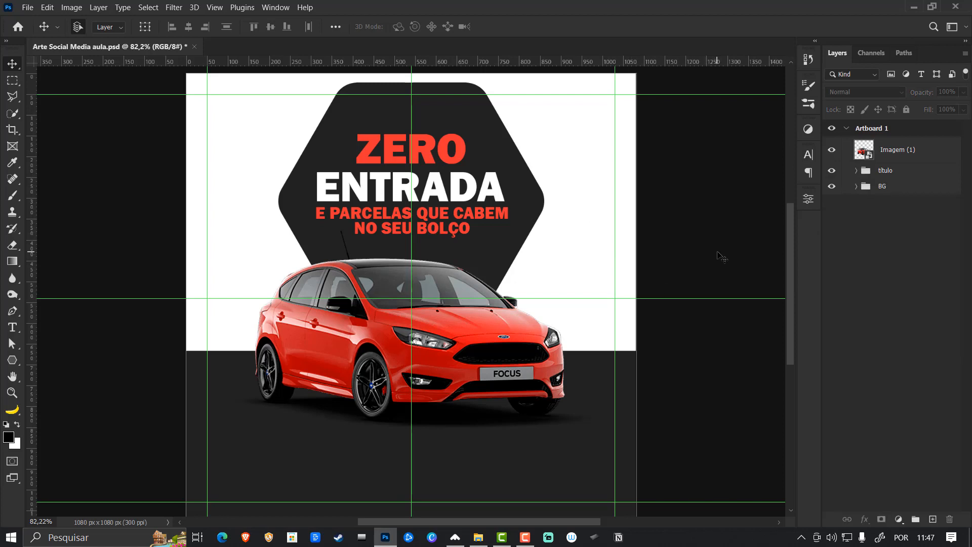
- Duplicate the dark hexagon, scale the copy to about 33% and place it at the large hexagon's lower-right edge
left_click(532, 225)
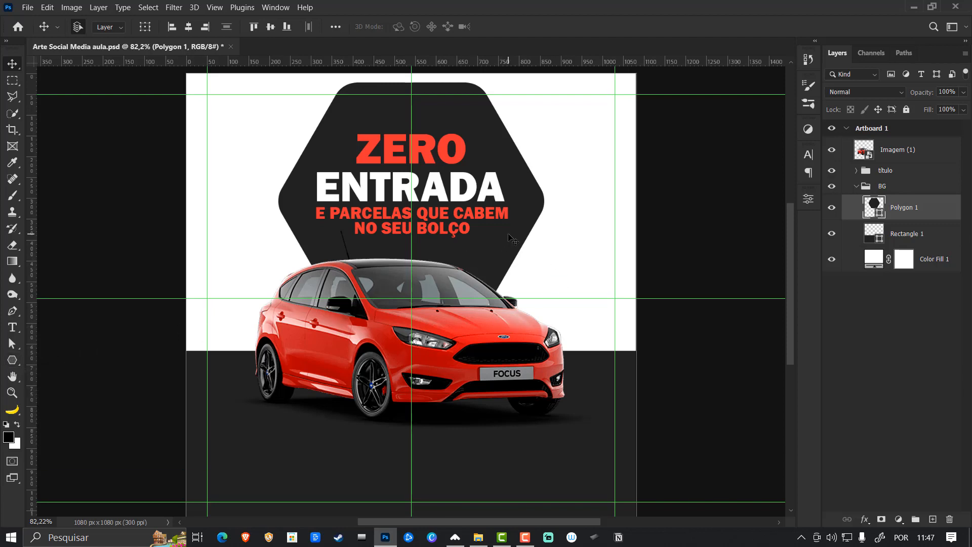
key("ctrl+j")
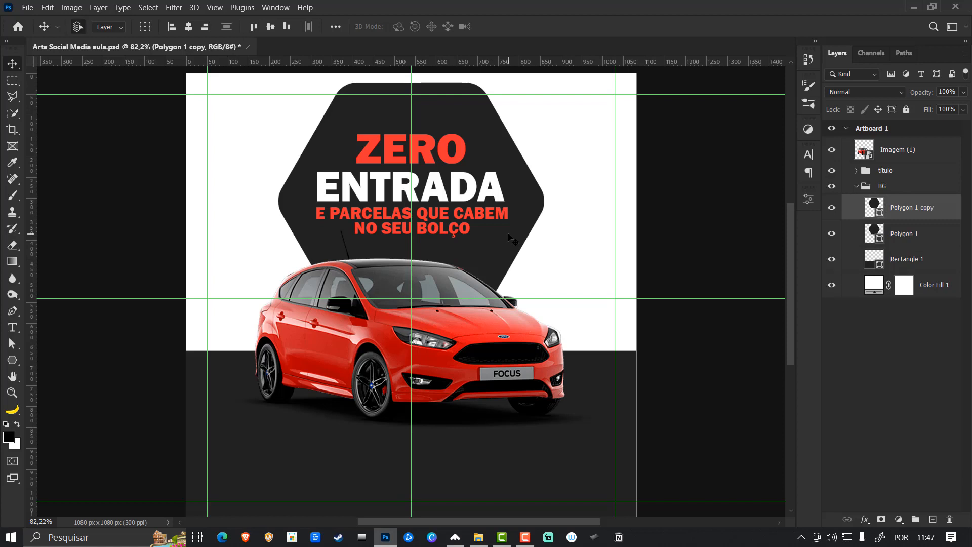
key("ctrl+t")
left_click_drag(278, 82, 476, 214)
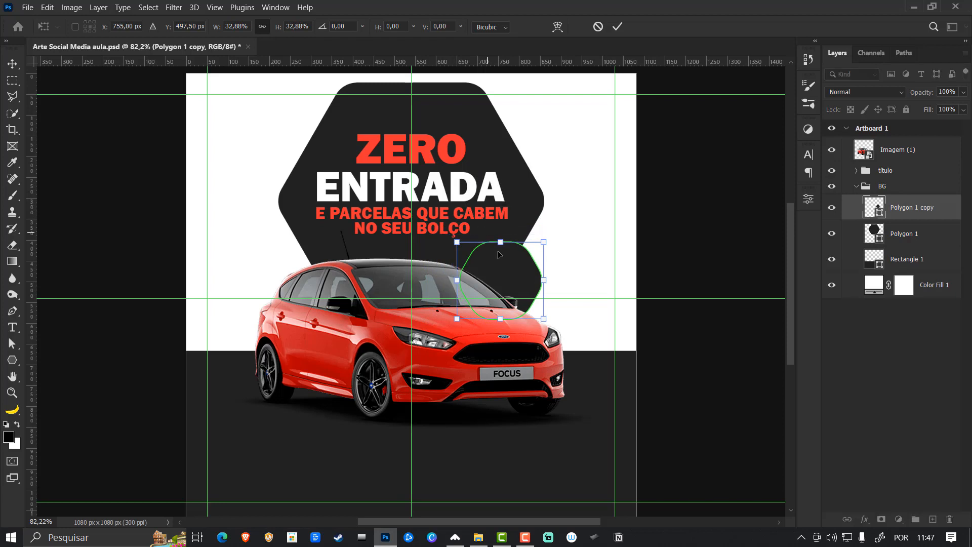
left_click_drag(505, 266, 524, 263)
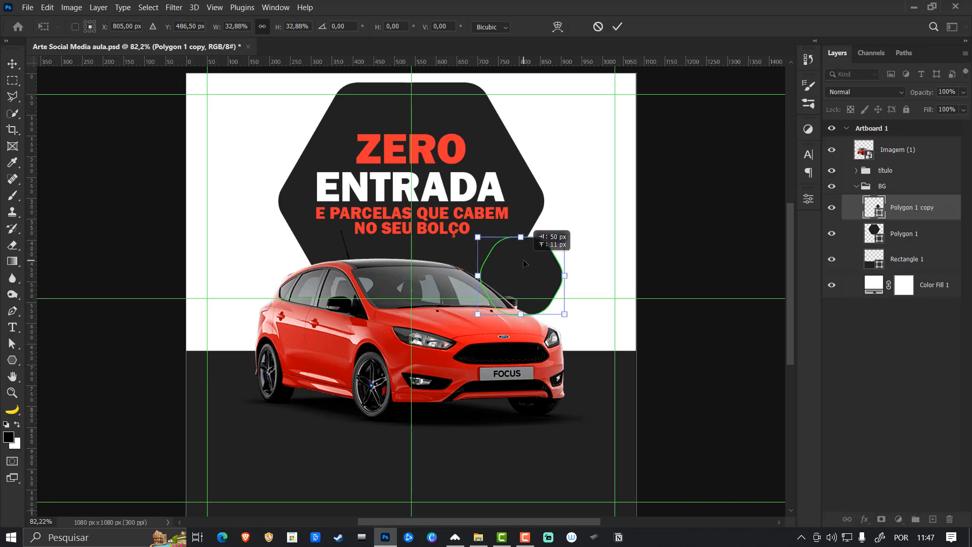
key("Return")
- Put the small hexagon's layer below the large one, fill it with the red sampled from ZERO and nudge it 1 px right
left_click_drag(917, 211, 878, 243)
double_click(880, 242)
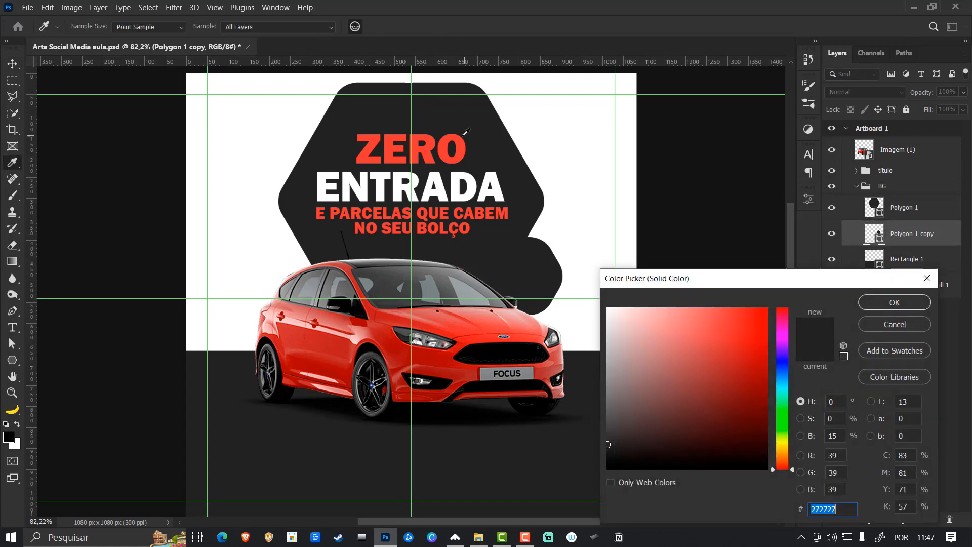
left_click(464, 141)
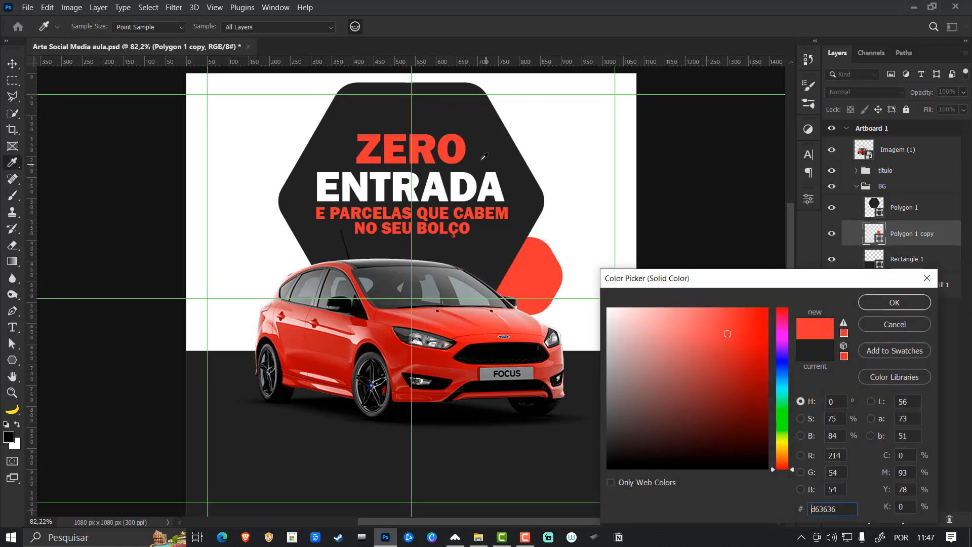
left_click(461, 148)
key("Return")
key("Right")
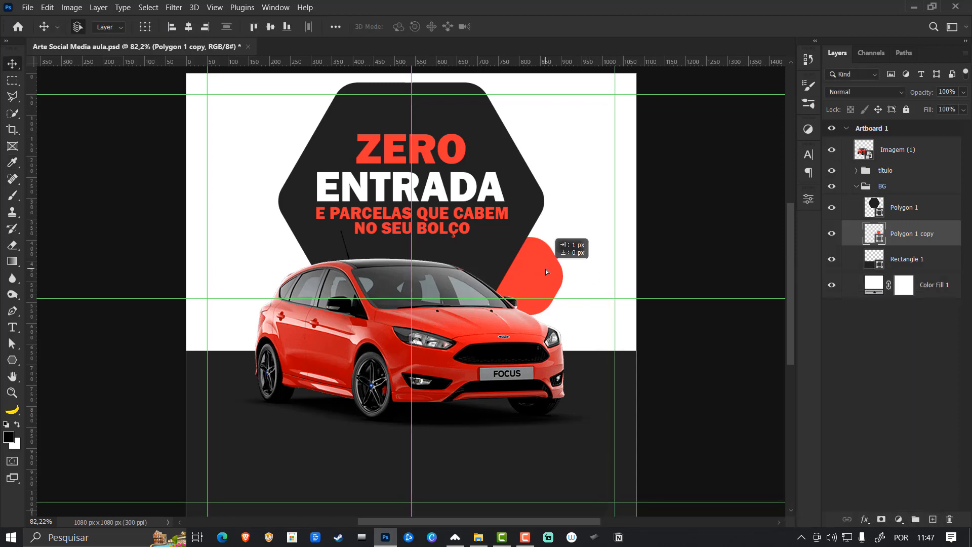
- Duplicate the ZERO text layer above the título group and move the copy to the artboard's upper-right white area
left_click(466, 157)
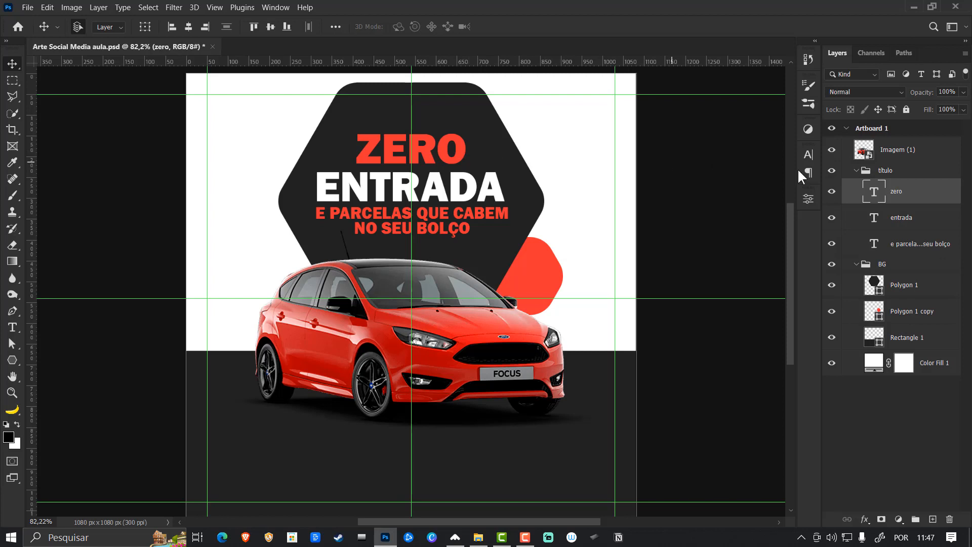
left_click_drag(903, 197, 906, 161)
key("ctrl+t")
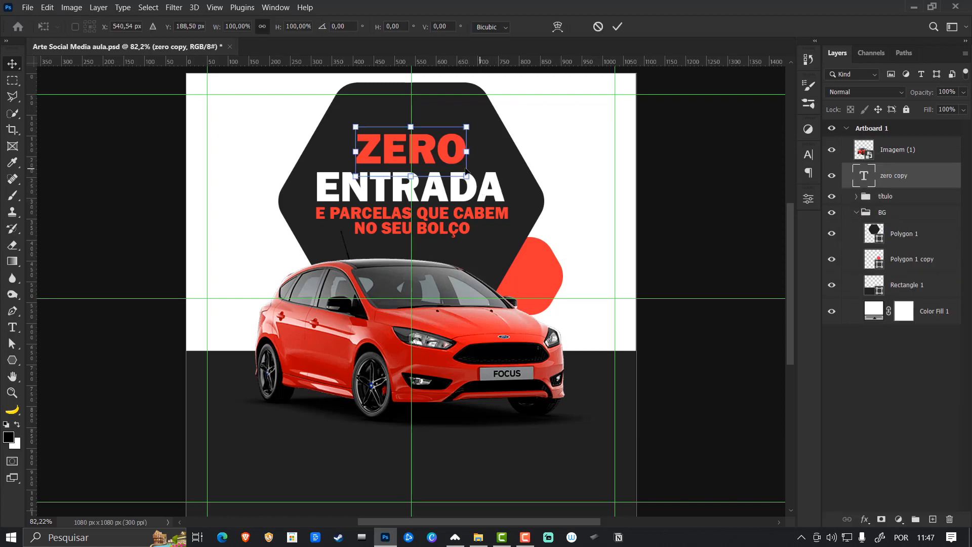
left_click_drag(443, 160, 596, 147)
key("Return")
- Replace the copied ZERO text with LOGO split over two lines as LO and GO
key("t")
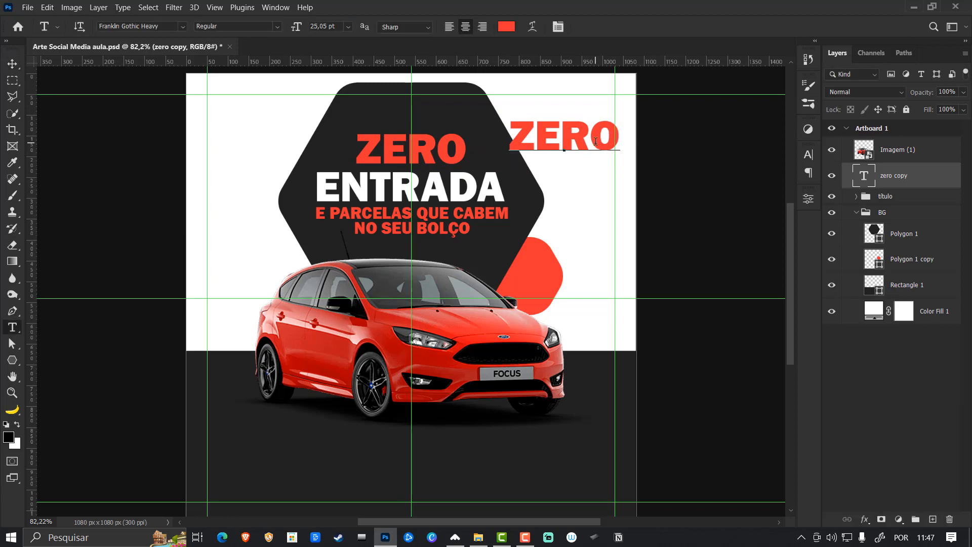
double_click(596, 142)
type("LOGO")
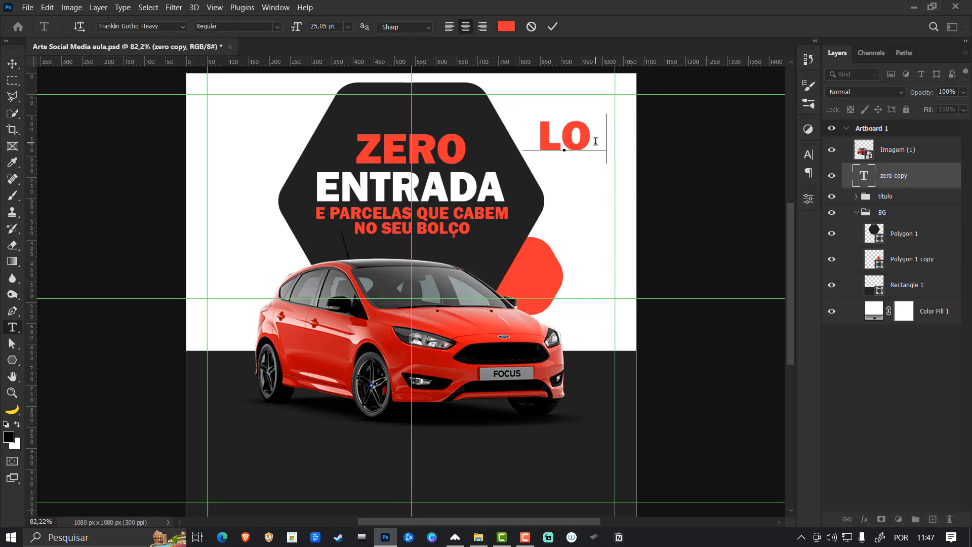
key("BackSpace")
key("BackSpace")
key("BackSpace")
type("O ")
type("LOG")
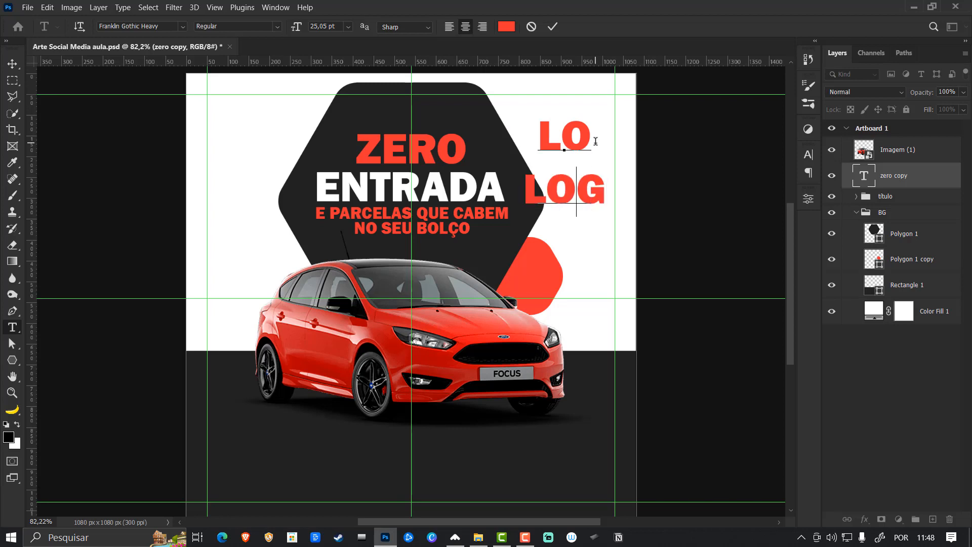
key("BackSpace")
key("BackSpace")
key("BackSpace")
type("GO")
key("ctrl+Return")
key("v")
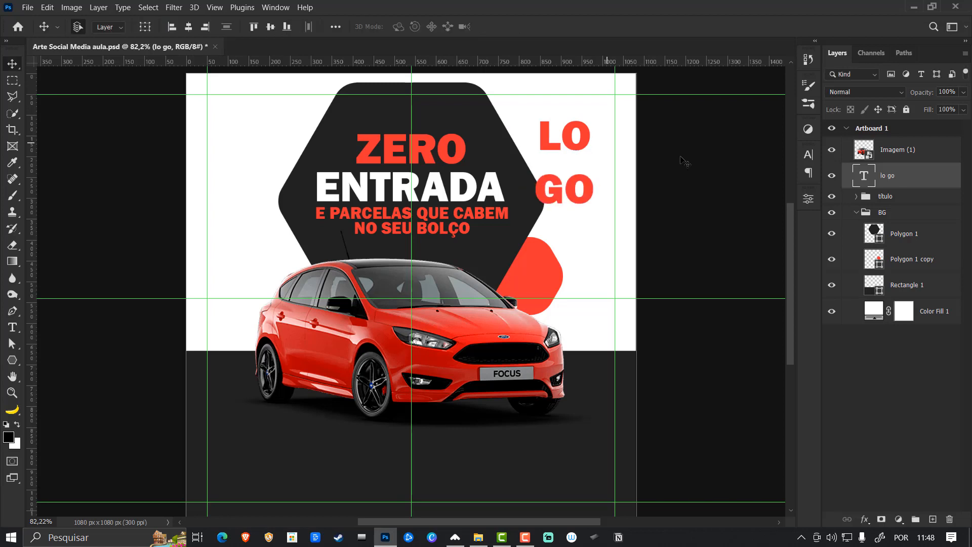
- Set the LO GO text's leading to 20 pt and its color to the white sampled from ENTRADA
left_click(808, 155)
left_click_drag(744, 195, 739, 187)
left_click(776, 227)
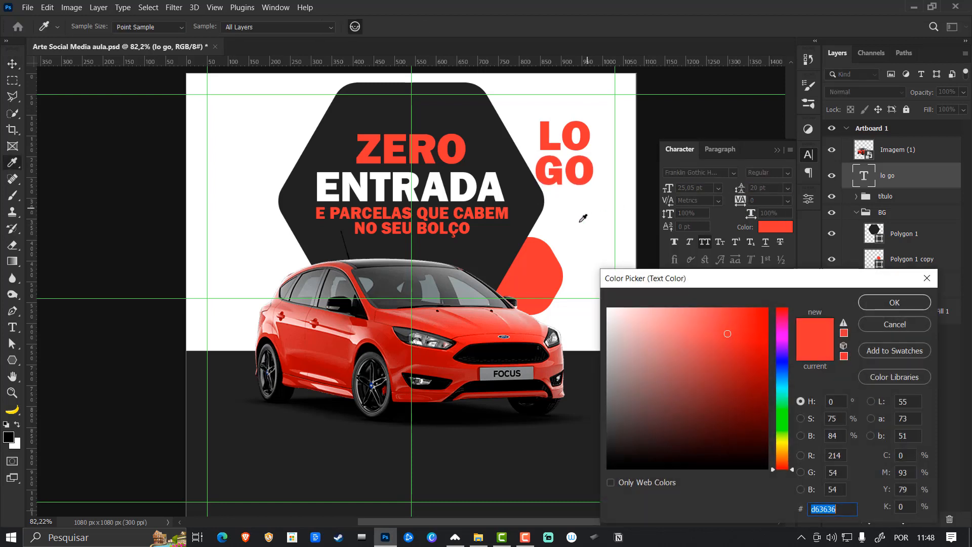
left_click(505, 202)
left_click(895, 302)
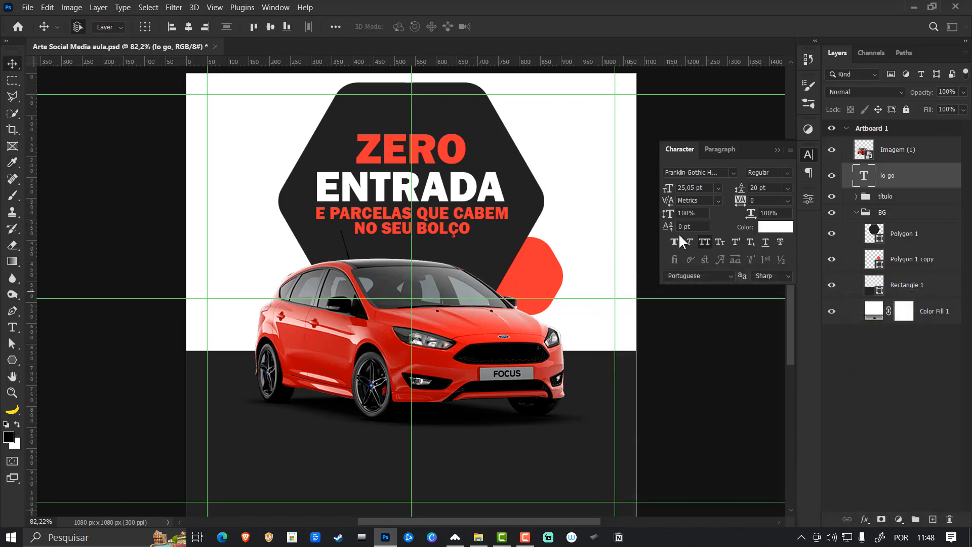
- Scale the LO GO text to about 54%, place it on the small red hexagon and nudge it slightly right
key("ctrl+t")
left_click_drag(557, 163, 526, 273)
left_click_drag(563, 223, 539, 274)
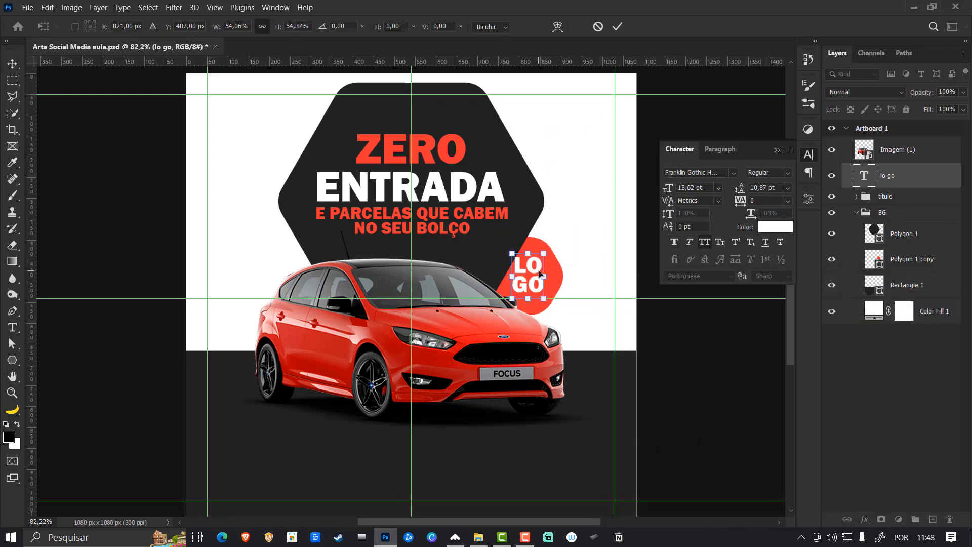
key("Return")
key("Right")
key("Right")
key("Right")
key("Right")
key("Right")
key("Right")
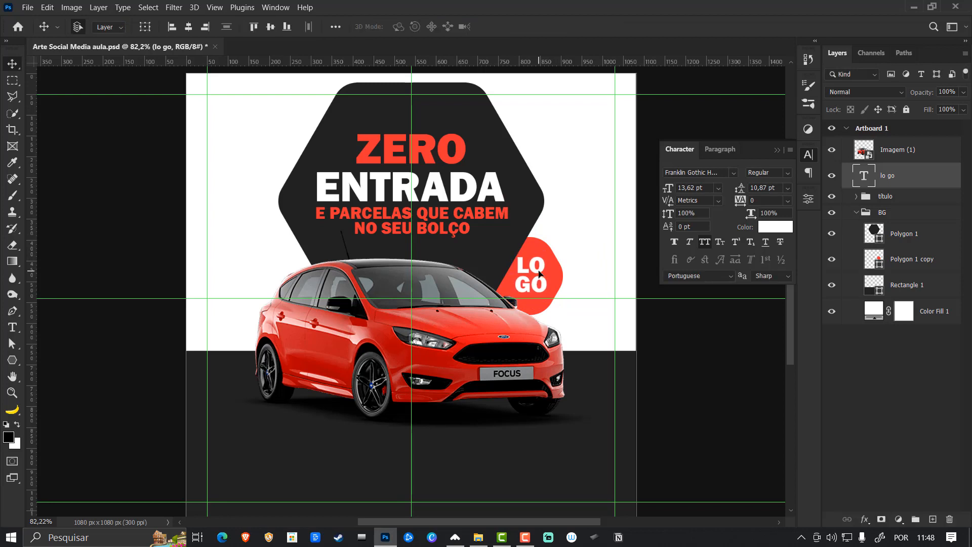
- Nudge the LO GO text slightly left and put it in its own group named logo
key("Left")
key("Left")
left_click(856, 212)
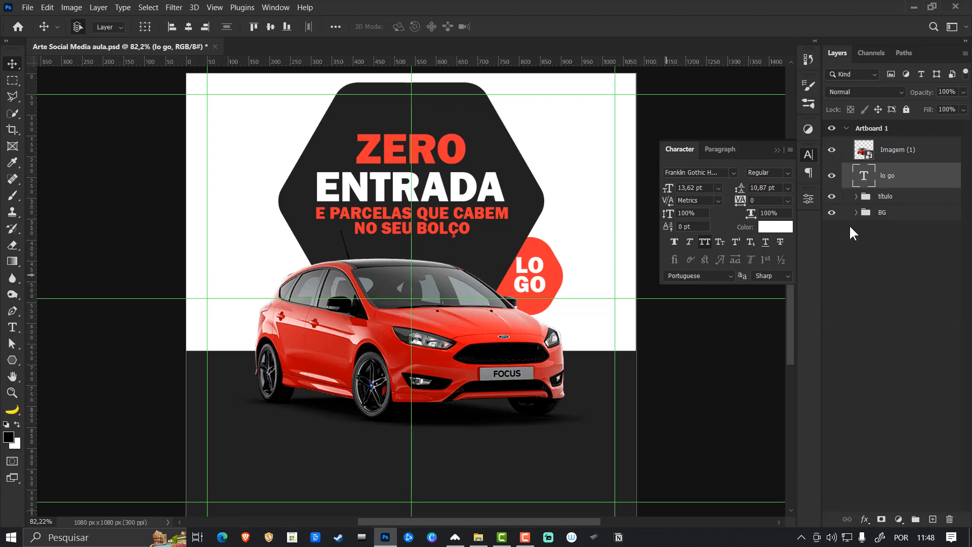
key("ctrl+g")
double_click(887, 171)
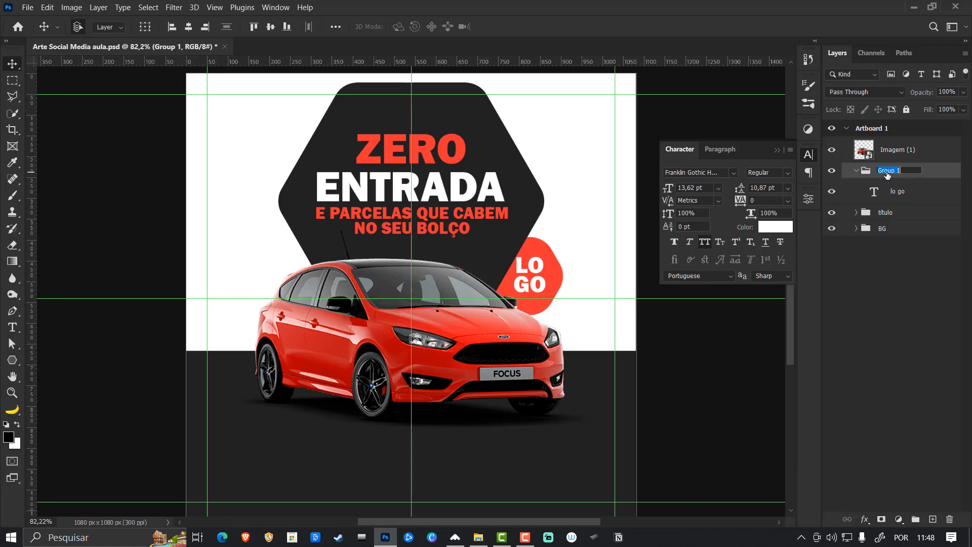
type("loogo")
key("Return")
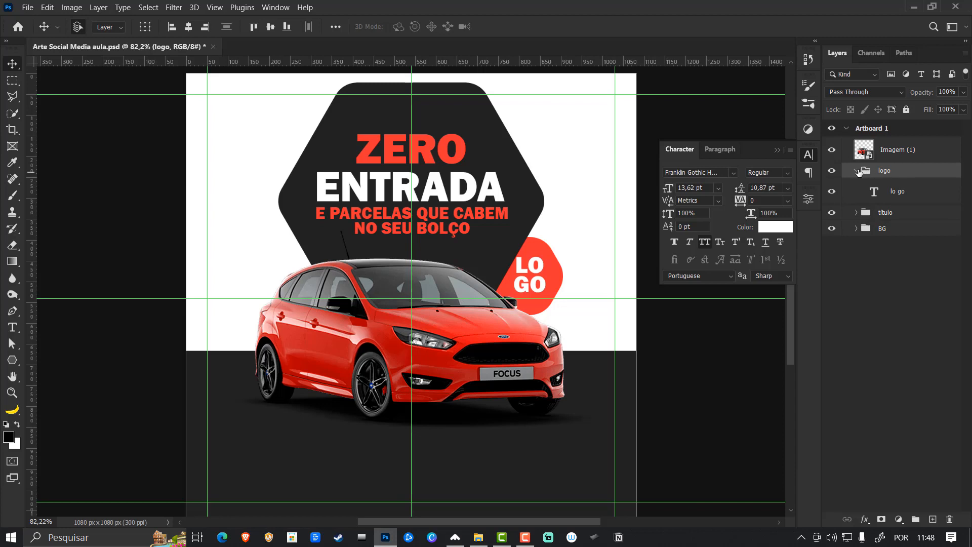
left_click(860, 172)
left_click(702, 329)
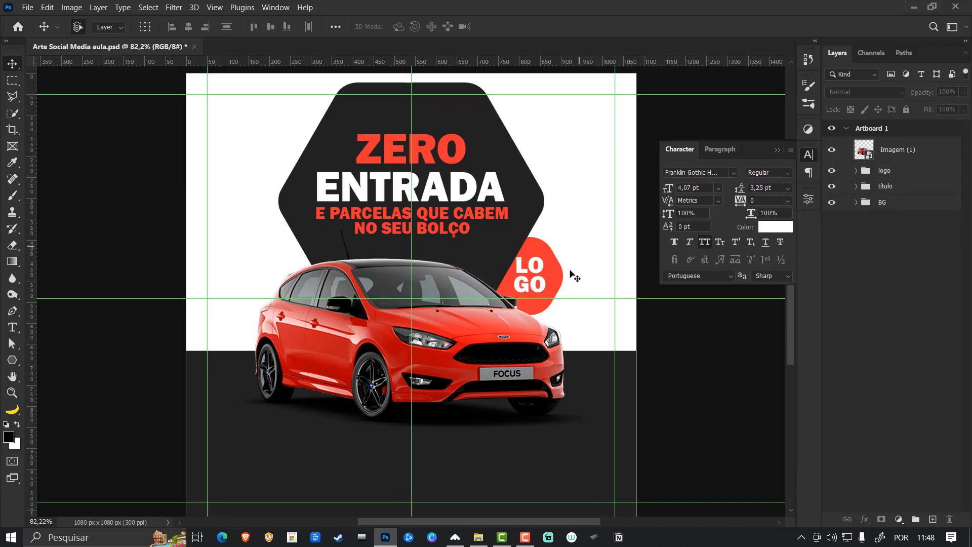
- Duplicate the LO GO text into the artboard's upper-right white area and move the copy's layer into the BG group above Polygon 1
left_click(544, 268)
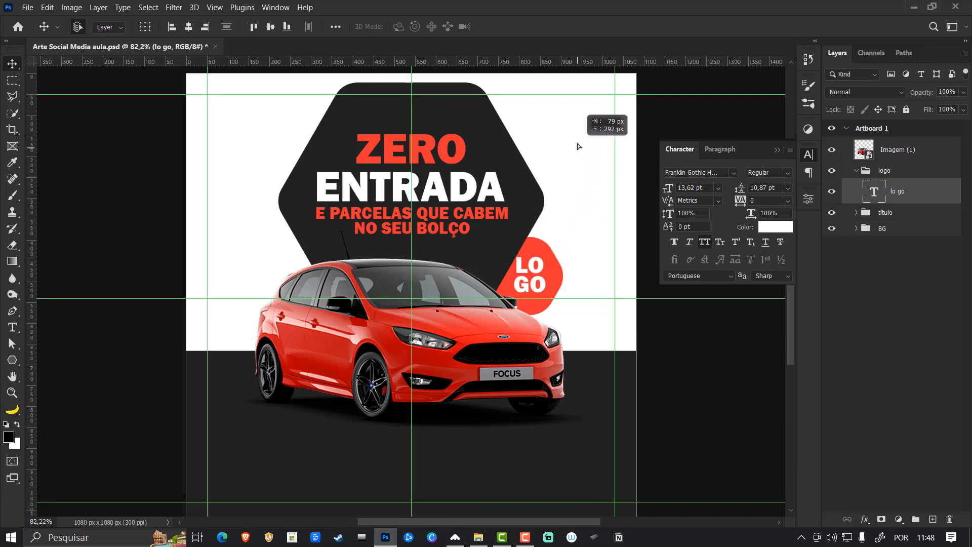
left_click_drag(579, 146, 579, 148)
left_click_drag(897, 188, 895, 169)
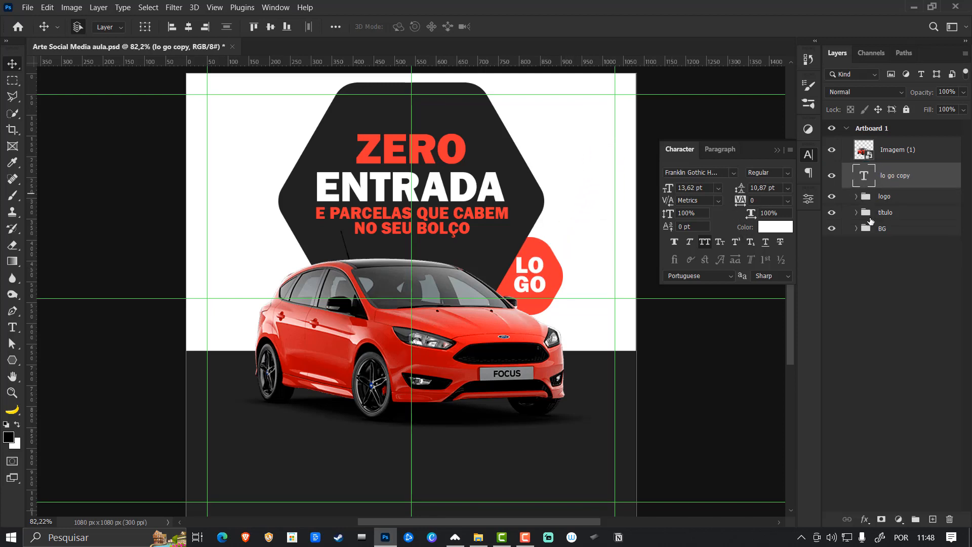
left_click(856, 228)
left_click_drag(903, 185, 907, 244)
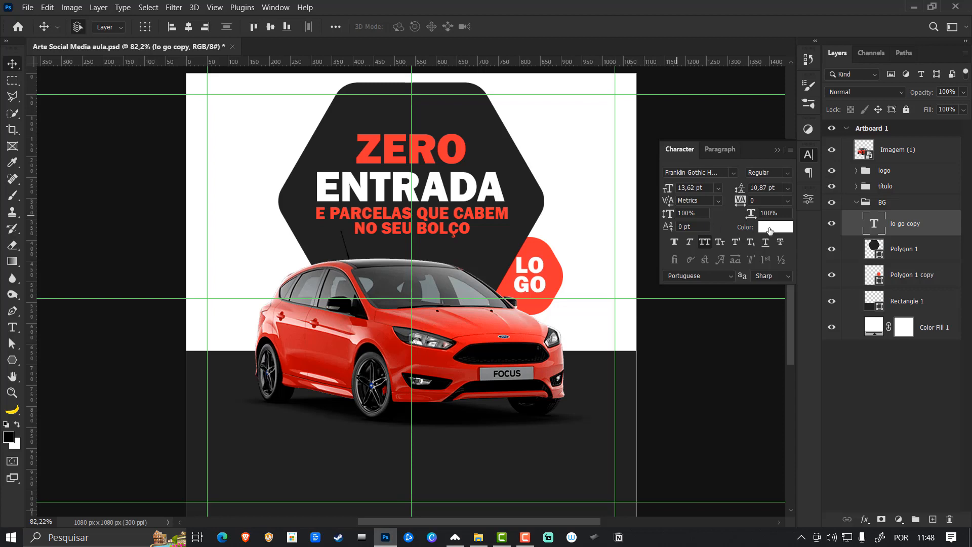
- Set the copied LO GO text's color to the very light gray f8f7f7
left_click(776, 226)
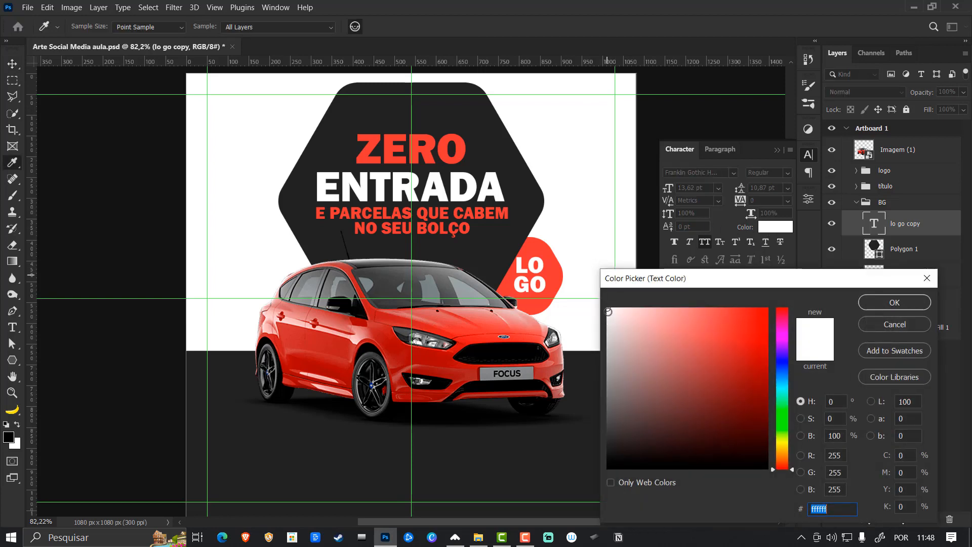
left_click(608, 312)
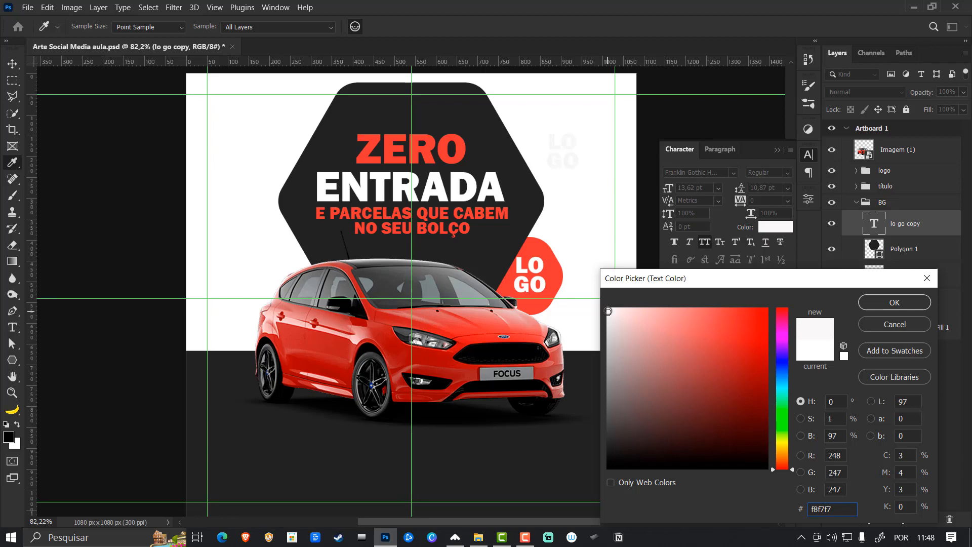
left_click(887, 301)
left_click_drag(549, 150, 441, 215)
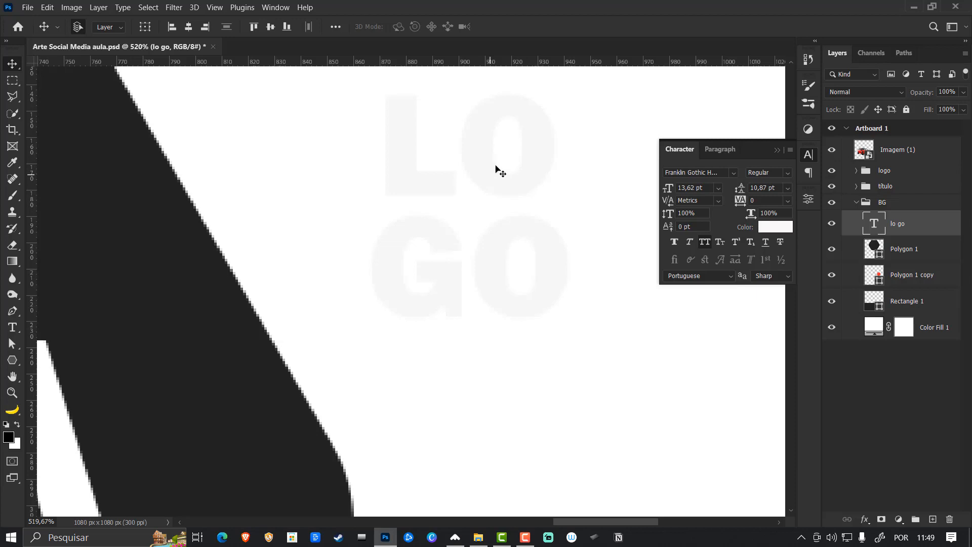
key("ctrl+0")
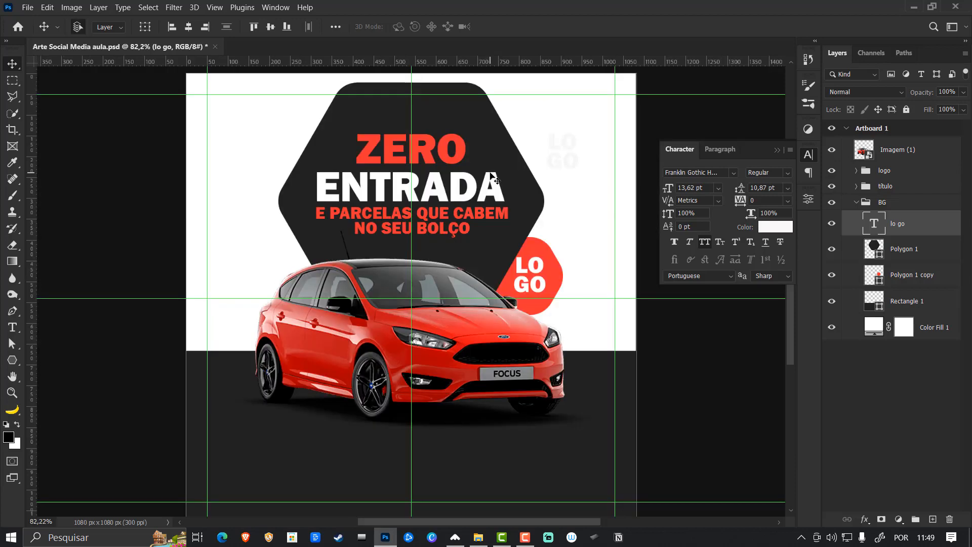
- Replace the light gray LO GO copy's text with ZERO repeated on five lines
key("t")
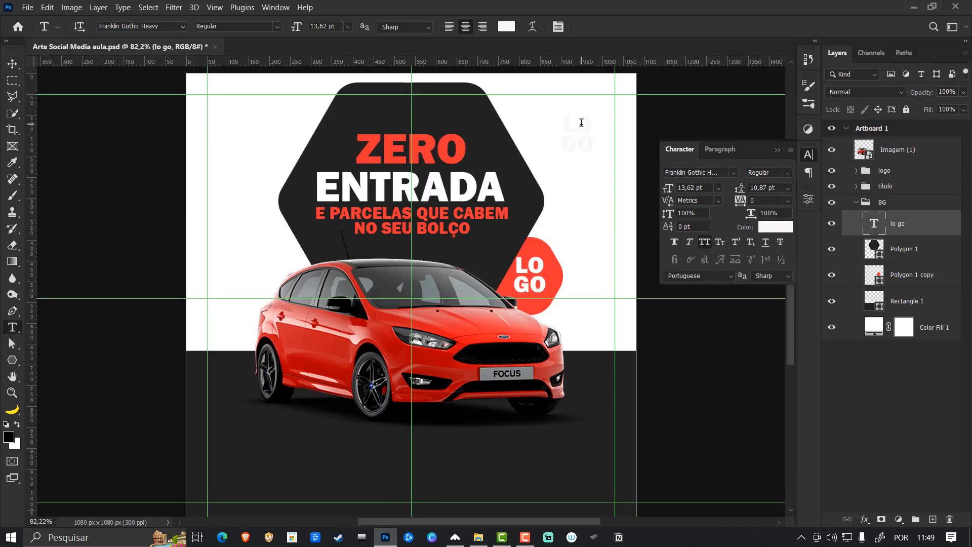
left_click(581, 122)
key("ctrl+a")
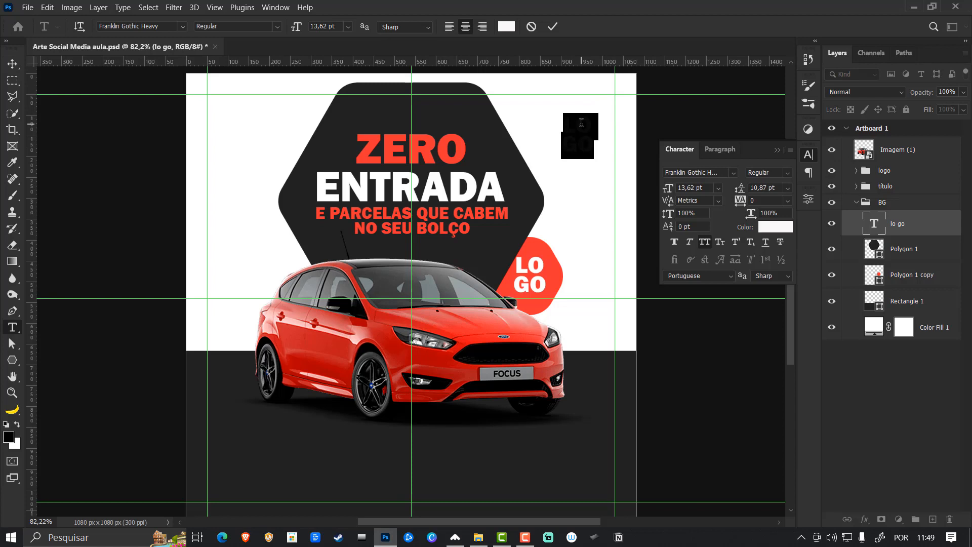
left_click(582, 122)
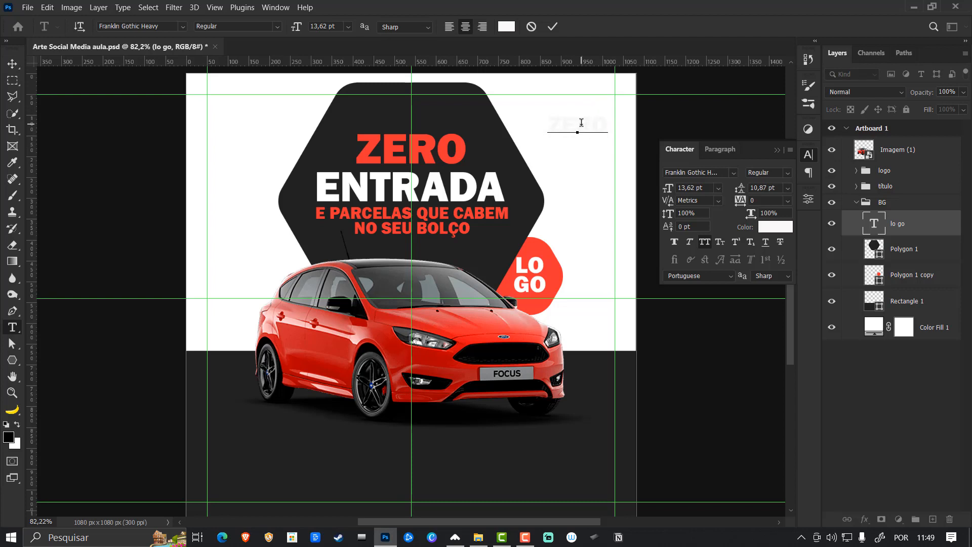
key("ctrl+a")
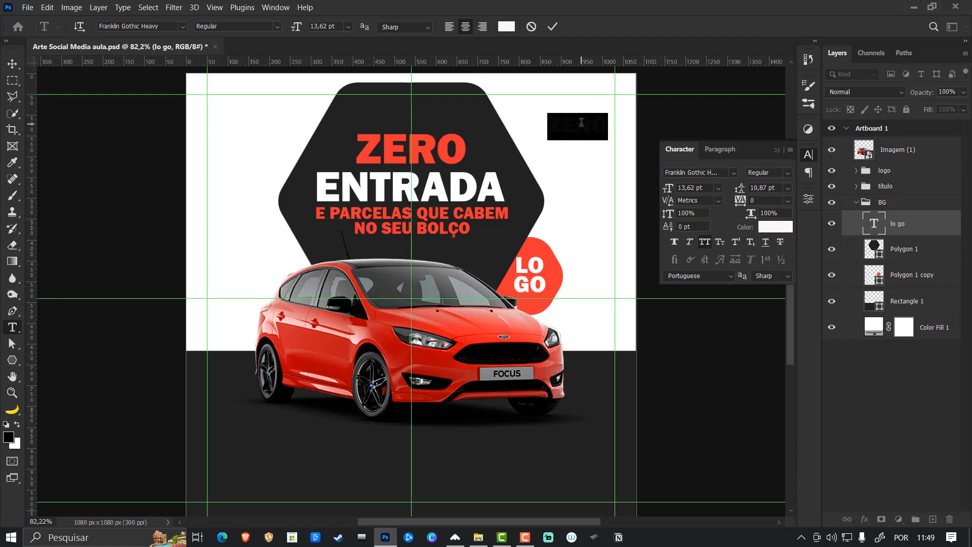
type("ZERO")
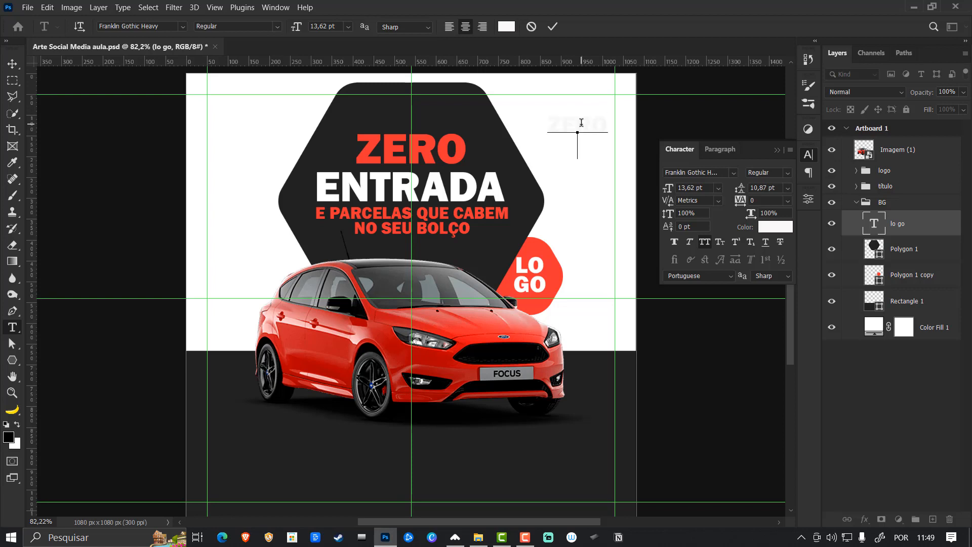
key("ctrl+v")
key("ctrl+v")
key("ctrl+v")
type("ZERO")
key("ctrl+Return")
key("v")
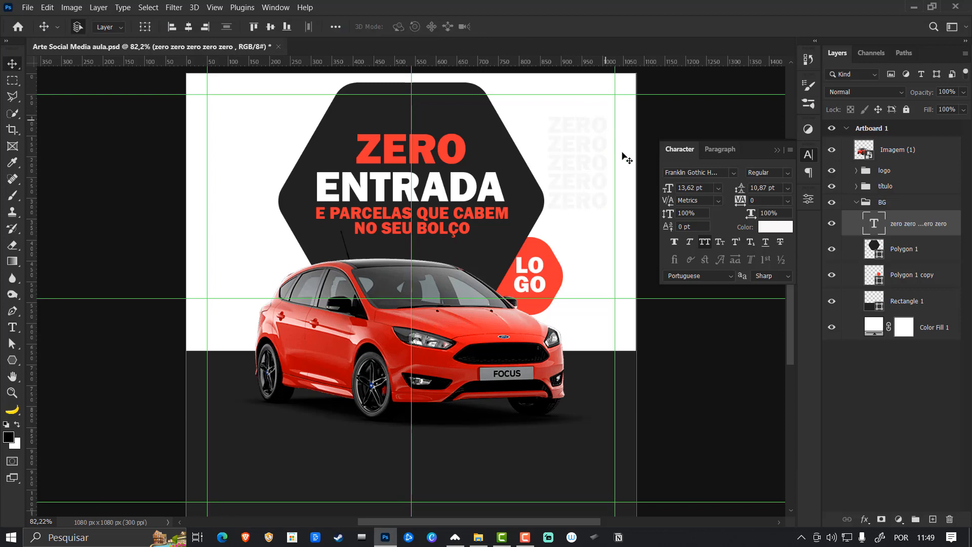
- Move the repeated ZERO layer directly above Color Fill 1 and enlarge it to about 105.59 pt, filling the white background
left_click_drag(917, 232, 902, 309)
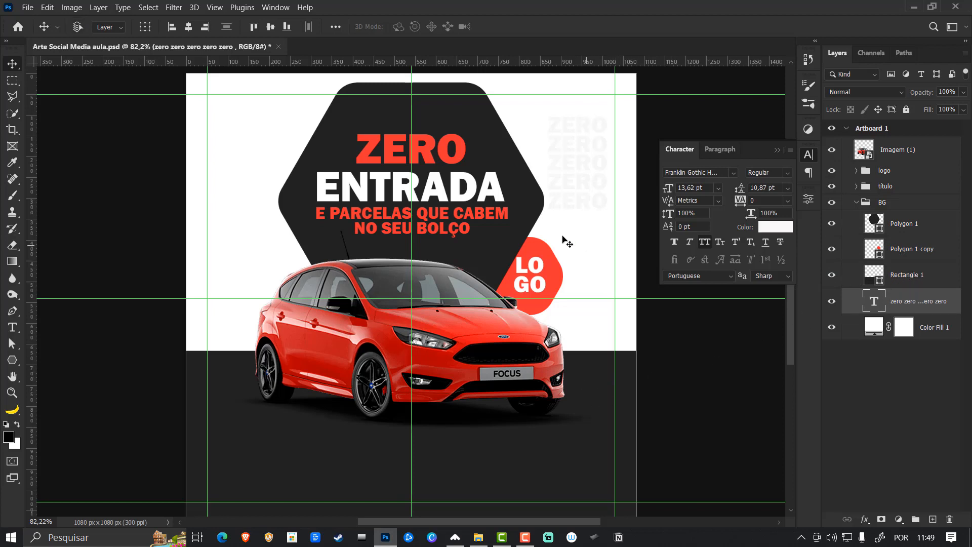
key("ctrl+t")
left_click_drag(545, 234, 192, 400)
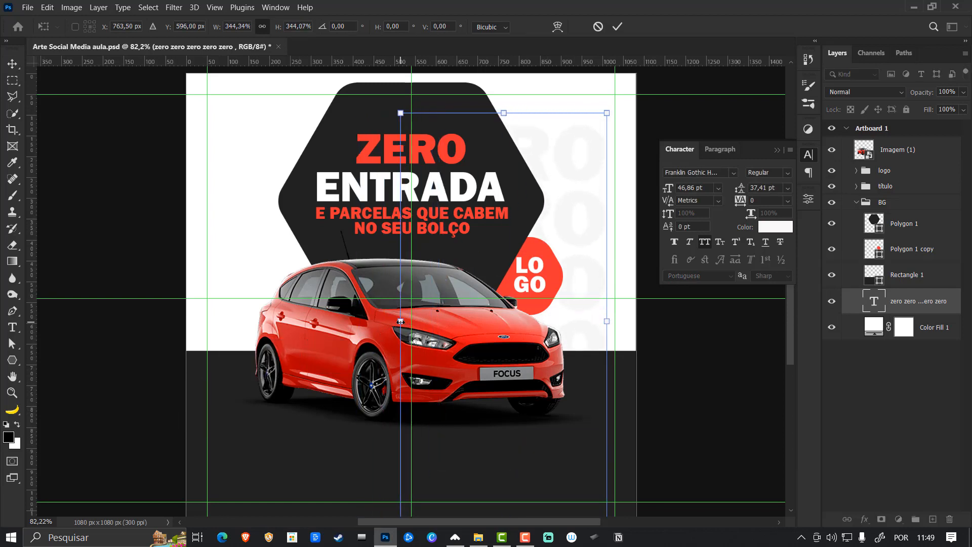
left_click_drag(401, 322, 317, 327)
left_click_drag(517, 337, 338, 345)
left_click_drag(576, 330, 628, 328)
left_click_drag(535, 328, 553, 345)
key("Return")
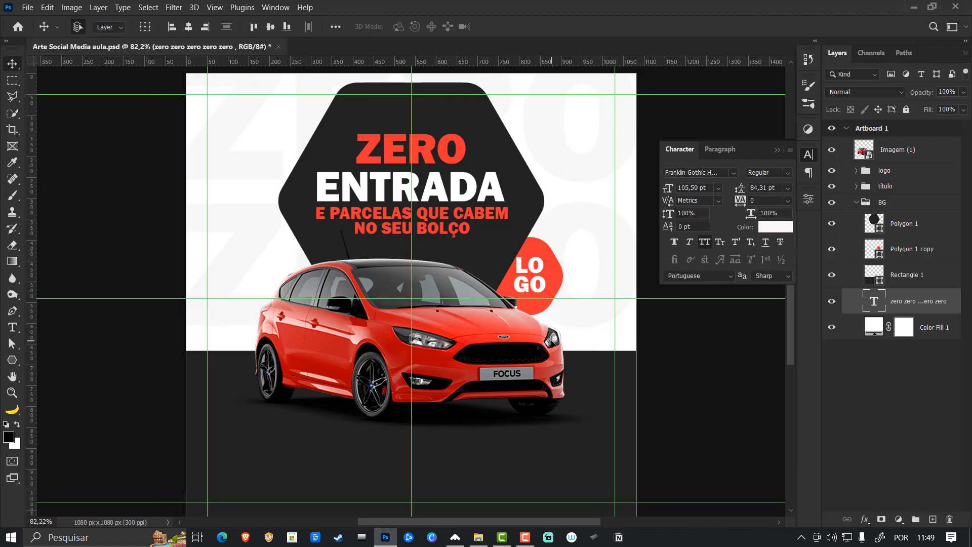
left_click(861, 203)
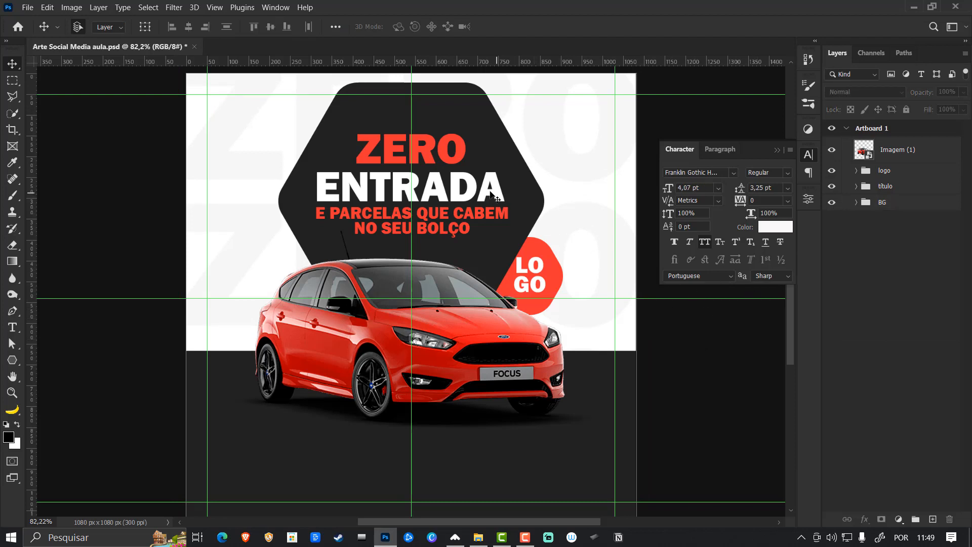
- Duplicate the E PARCELAS QUE CABEM NO SEU BOLÇO text and move the copy's layer out between the título and BG groups
left_click(491, 216)
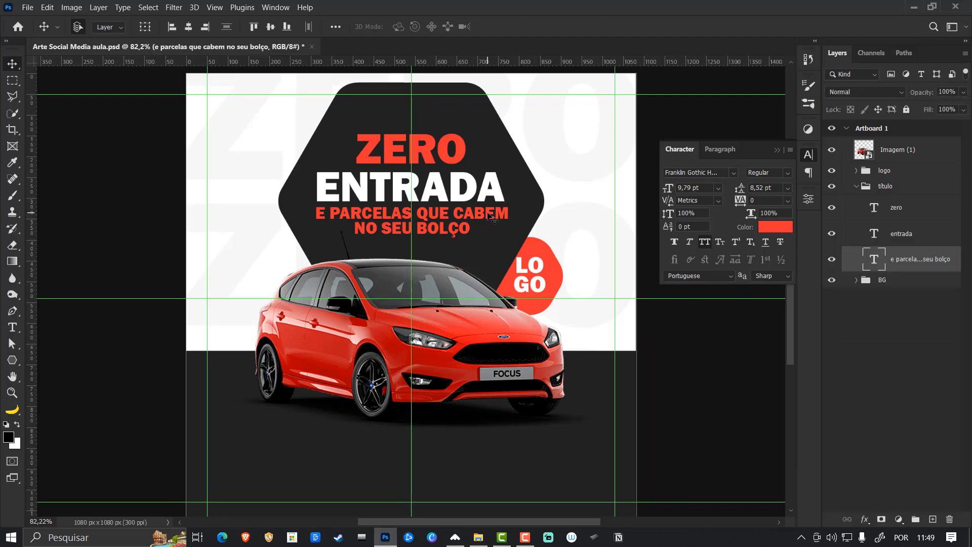
key("ctrl+j")
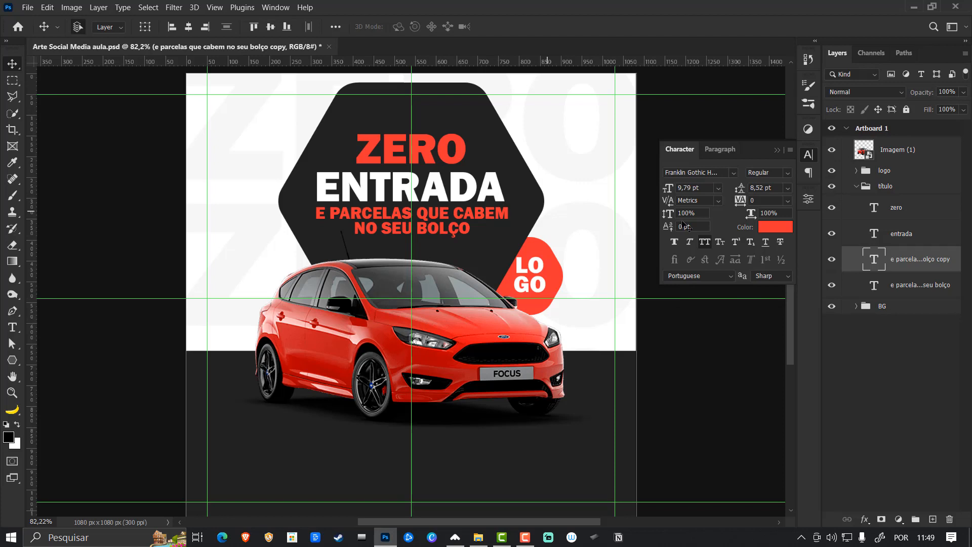
left_click_drag(885, 259, 864, 185)
left_click(857, 213)
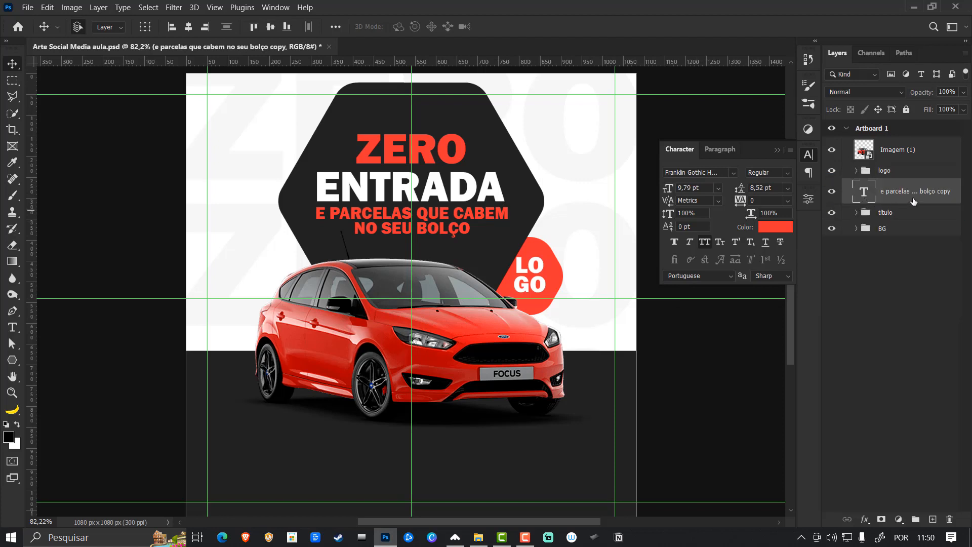
left_click_drag(927, 195, 910, 222)
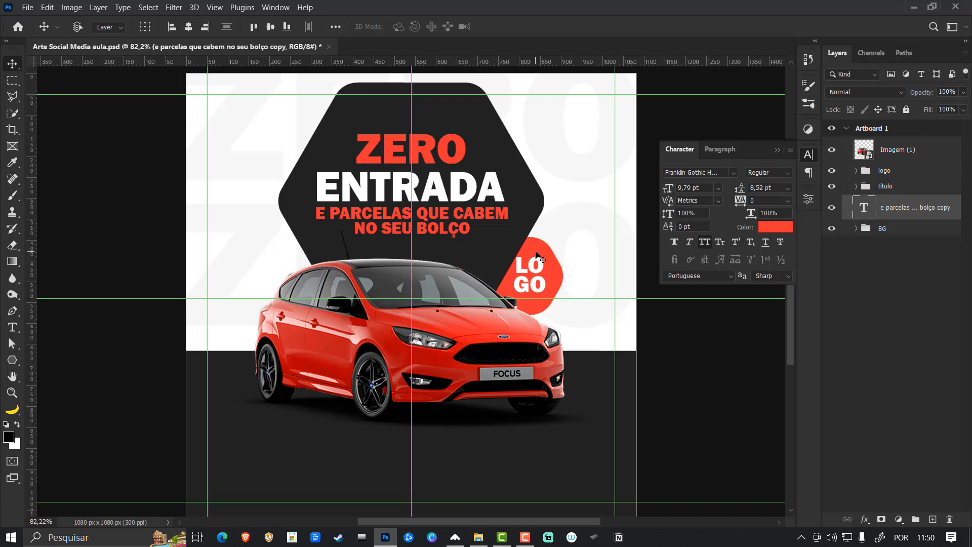
- Move the copied E PARCELAS text straight down below the car, to about Y 940 px
key("ctrl+t")
left_click_drag(448, 268, 456, 462)
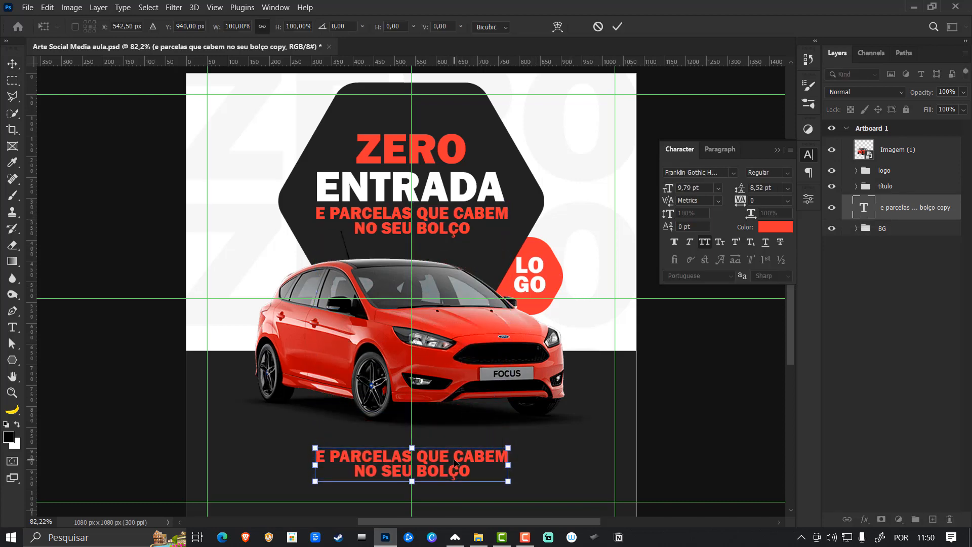
key("Return")
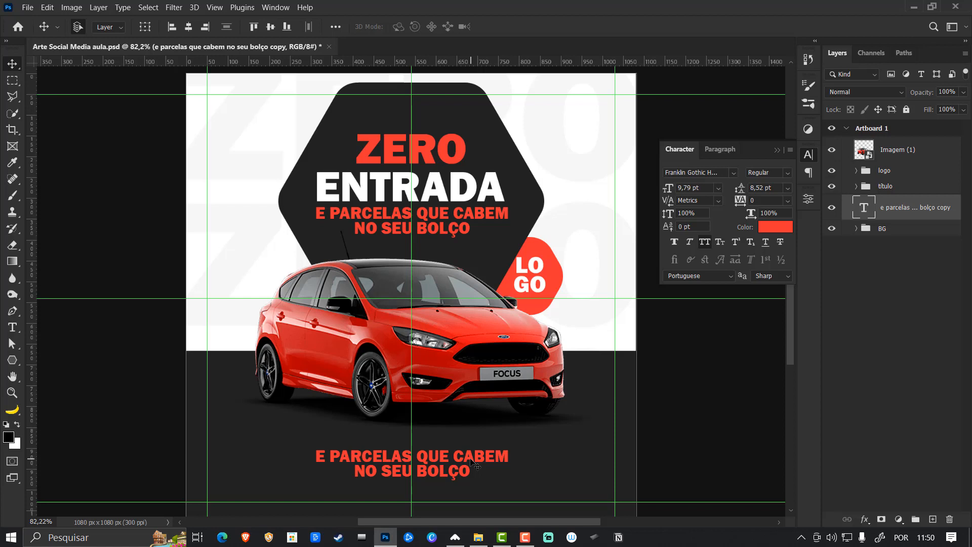
- Change the copied E PARCELAS text's font to Fivo Sans Medium and its color to the white sampled from ENTRADA
left_click(788, 173)
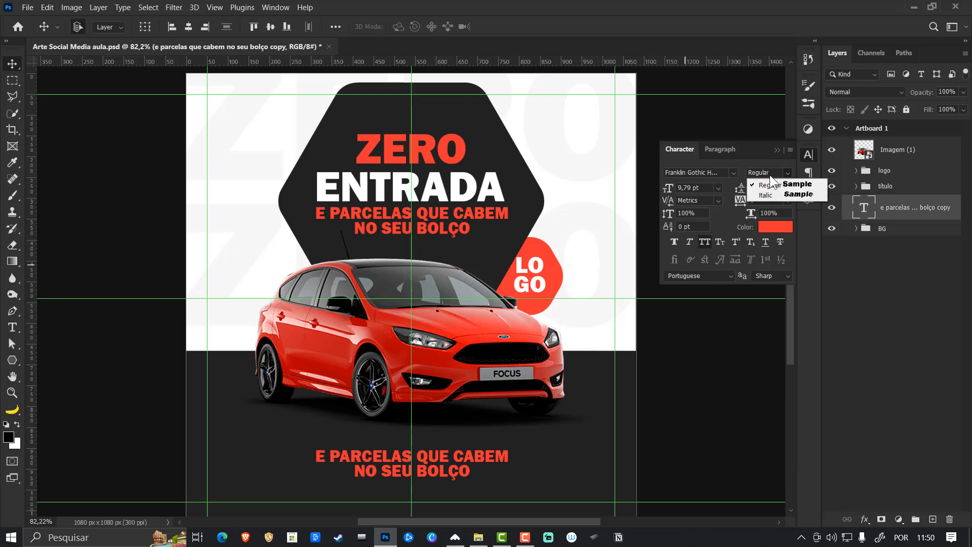
left_click(709, 173)
type("fi")
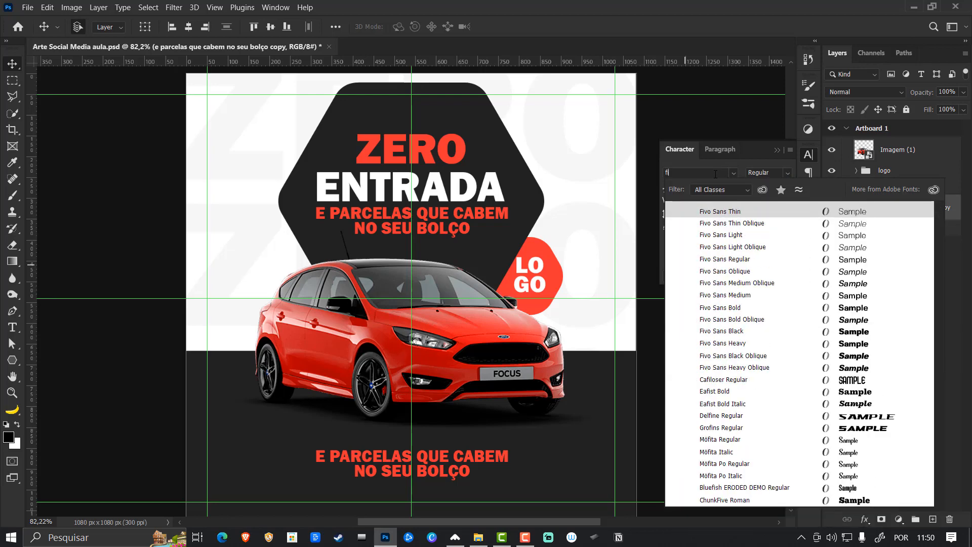
type("vo Sans")
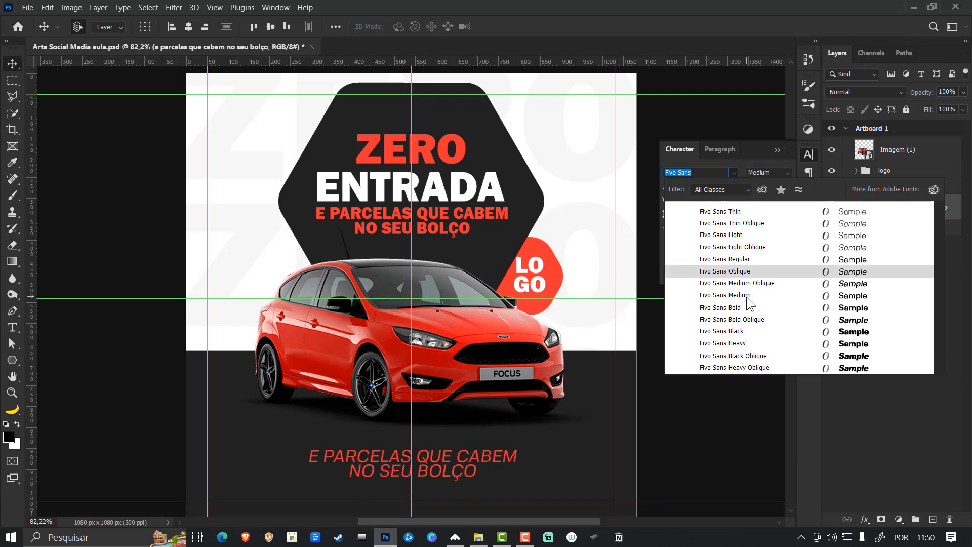
left_click(748, 295)
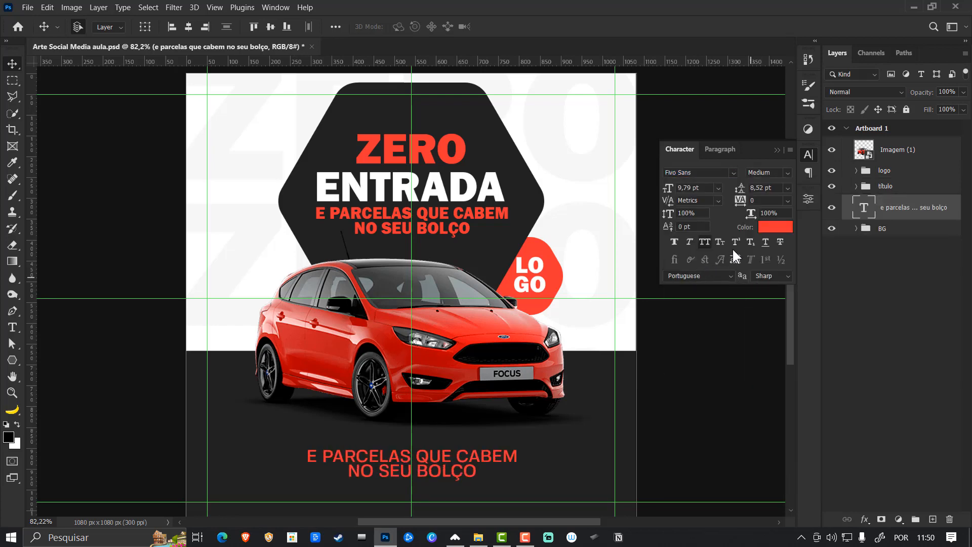
left_click(771, 229)
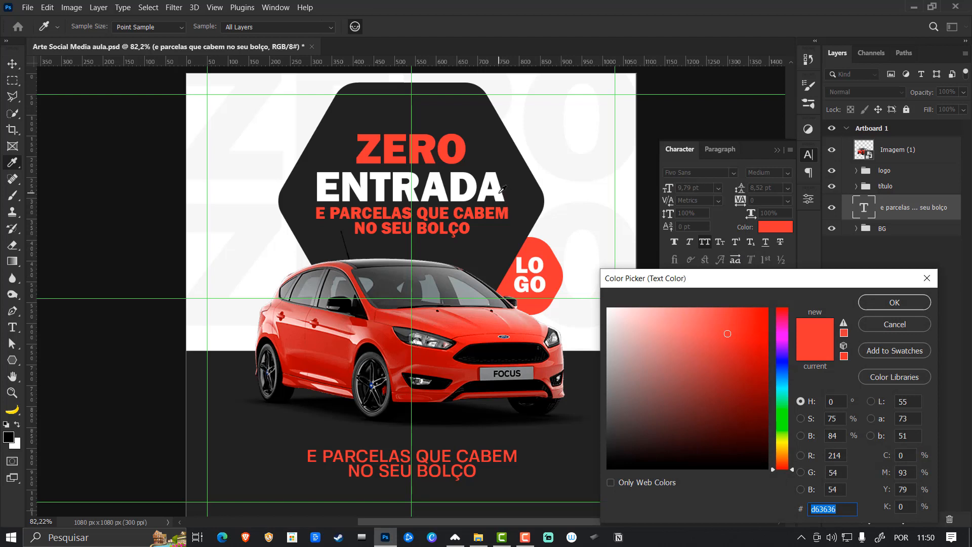
left_click(500, 190)
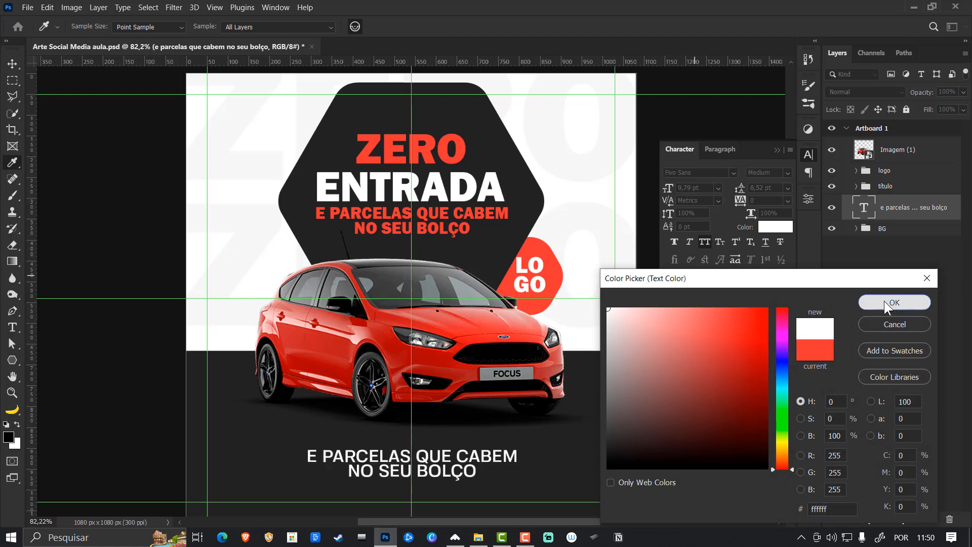
left_click(894, 303)
- Scale the white text below the car down to about 6.21 pt and nudge it slightly up
key("ctrl+t")
left_click_drag(511, 445, 439, 465)
key("Return")
key("Up")
key("Up")
key("Up")
key("Up")
key("Up")
key("Up")
key("Up")
key("Up")
key("Up")
key("Up")
key("Up")
key("Up")
key("Up")
key("Up")
key("Up")
key("Up")
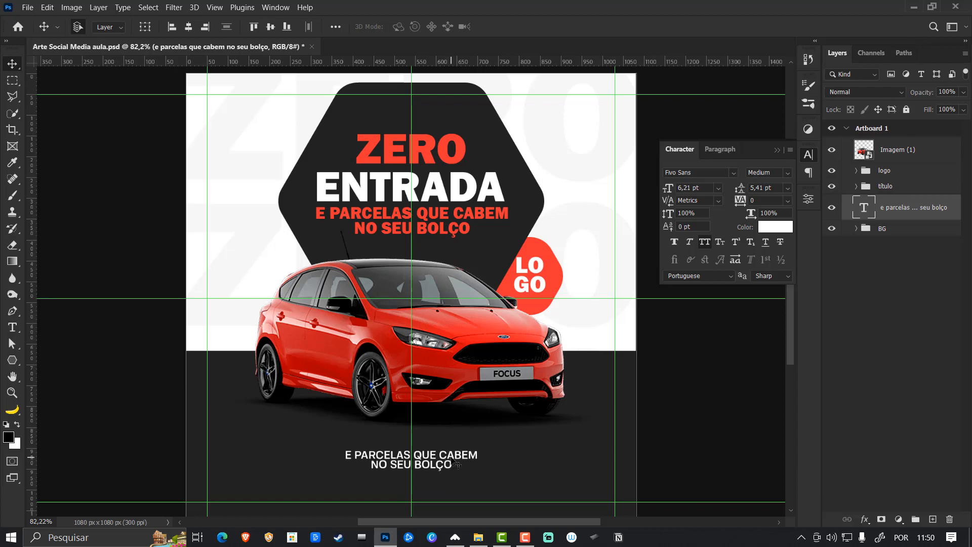
- Replace the white text below the car with "as demais informações dessa promoção prescisa estar na parte de baixo desse projeto aqui."
key("t")
left_click(452, 458)
key("ctrl+a")
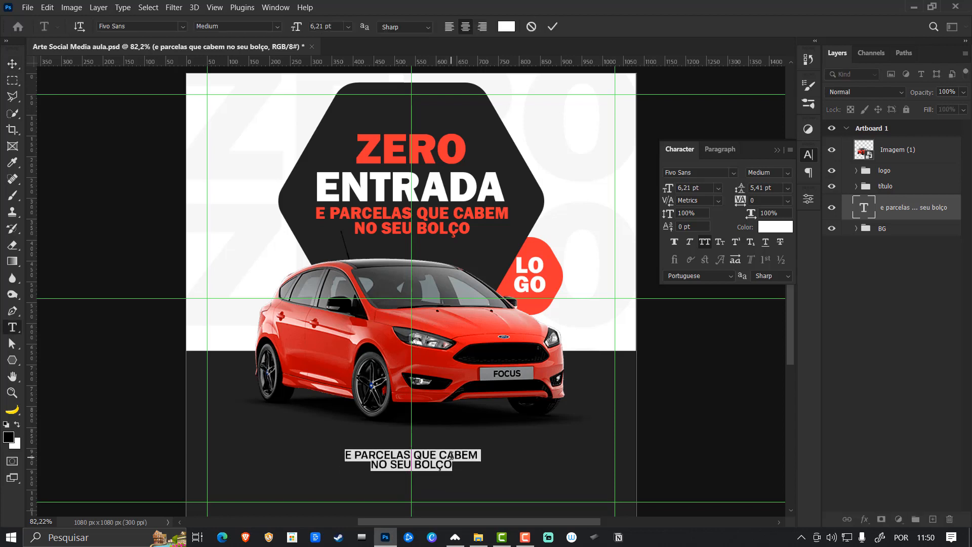
type("as demais informações dessa promoção prescisa estar na parte de baixo des ")
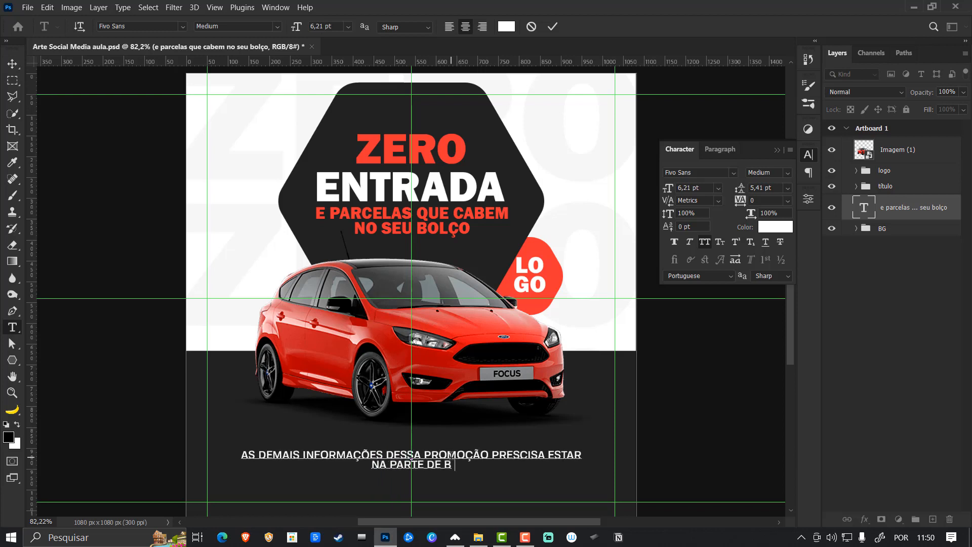
type("se projeto aqui.")
key("ctrl+Return")
key("v")
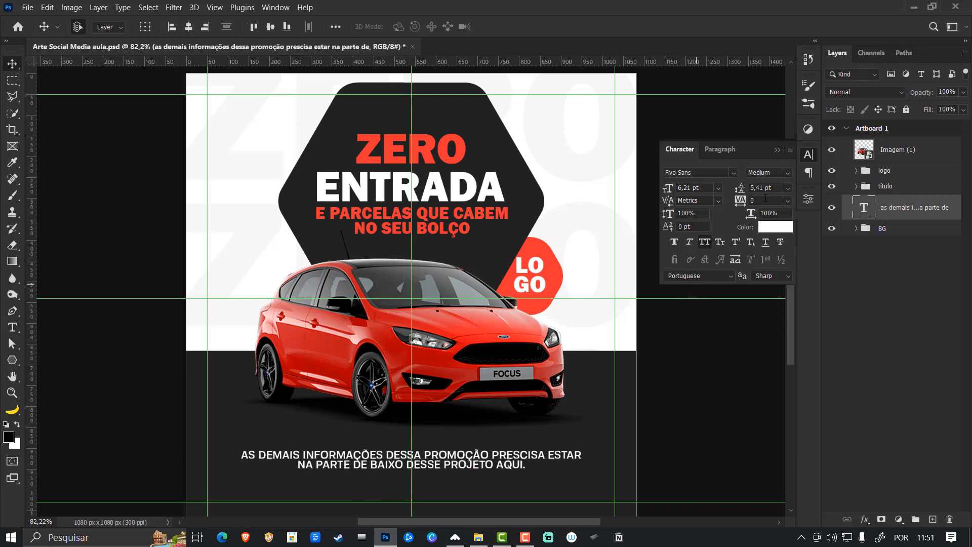
- Set the bottom text's leading to 7 pt and scale the text down proportionally to about 5.45 pt
left_click_drag(740, 190, 742, 191)
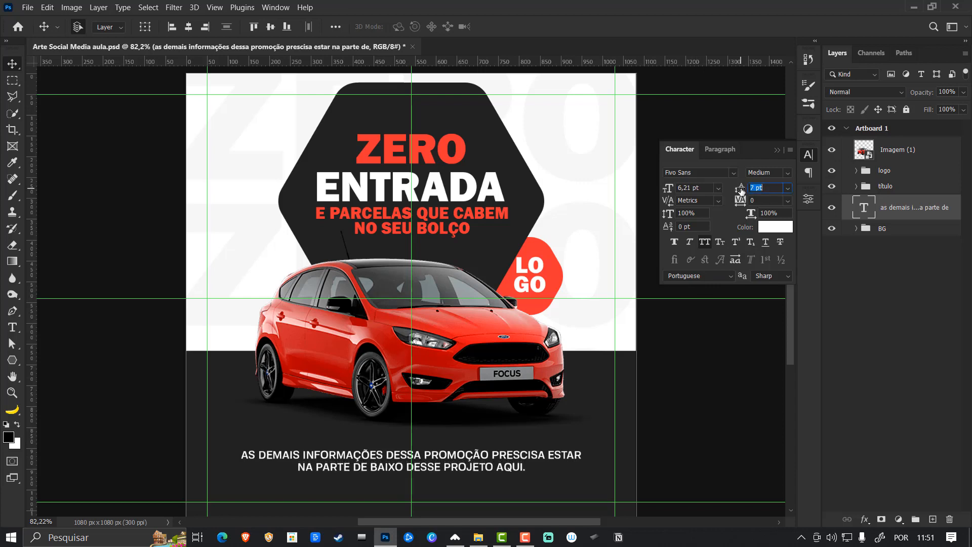
key("ctrl+t")
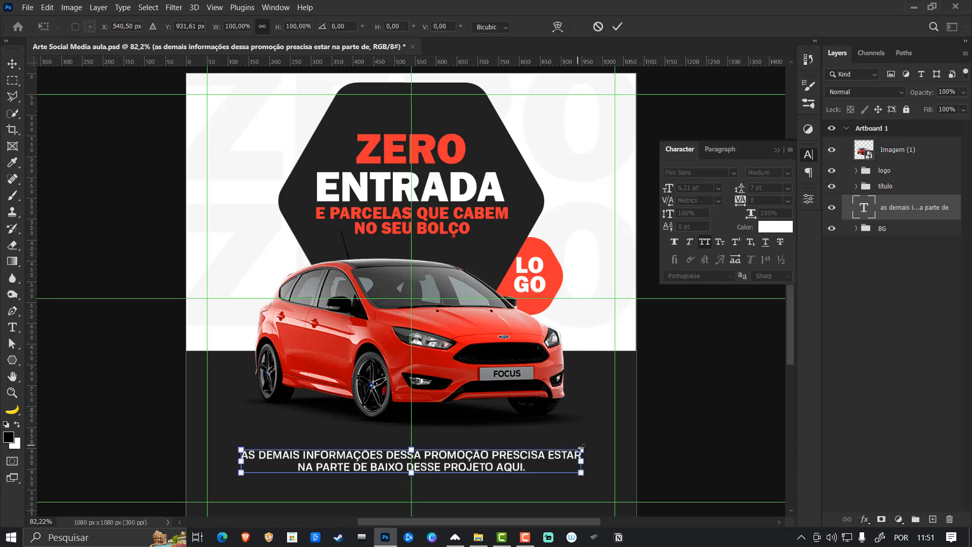
left_click_drag(582, 448, 563, 453)
key("Return")
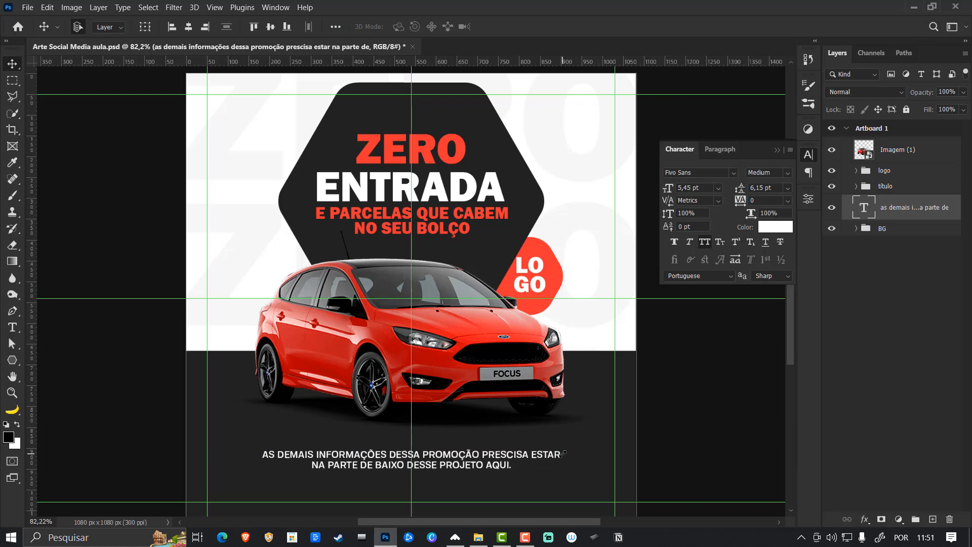
- Add NESSE LOCAL after AQUI, before the final period of the bottom text
key("t")
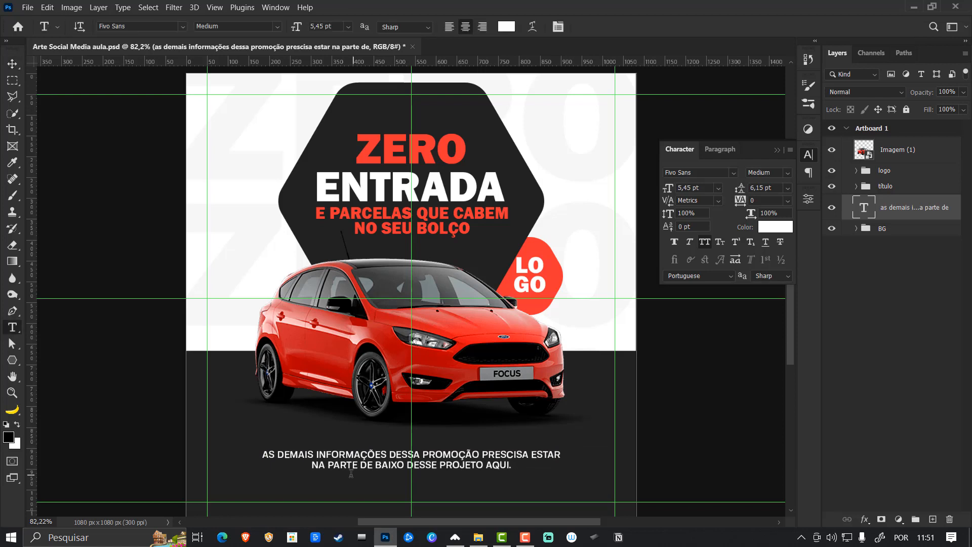
left_click(497, 467)
type("NESSE LOCAL")
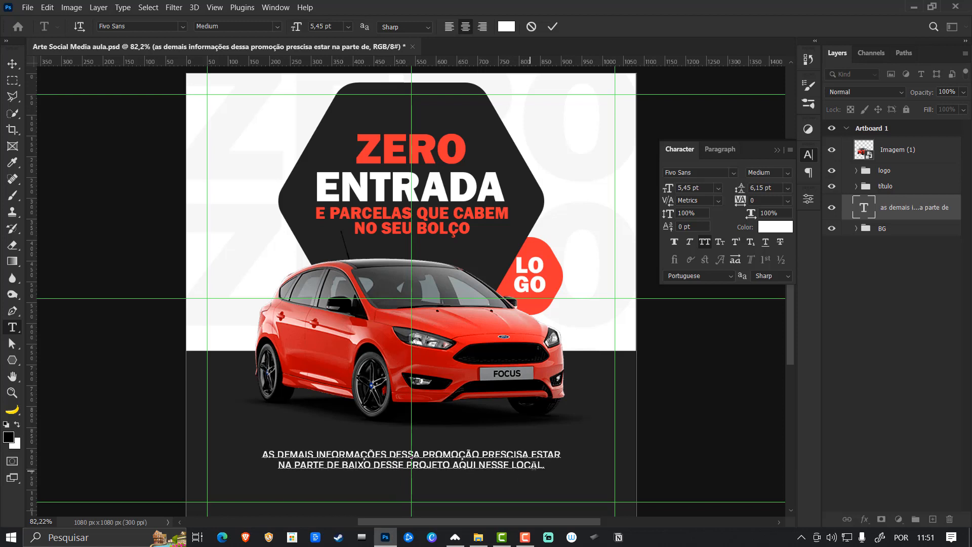
key("ctrl+Return")
- Rebreak the bottom text into two lines so that the second line starts with BAIXO
left_click(556, 454)
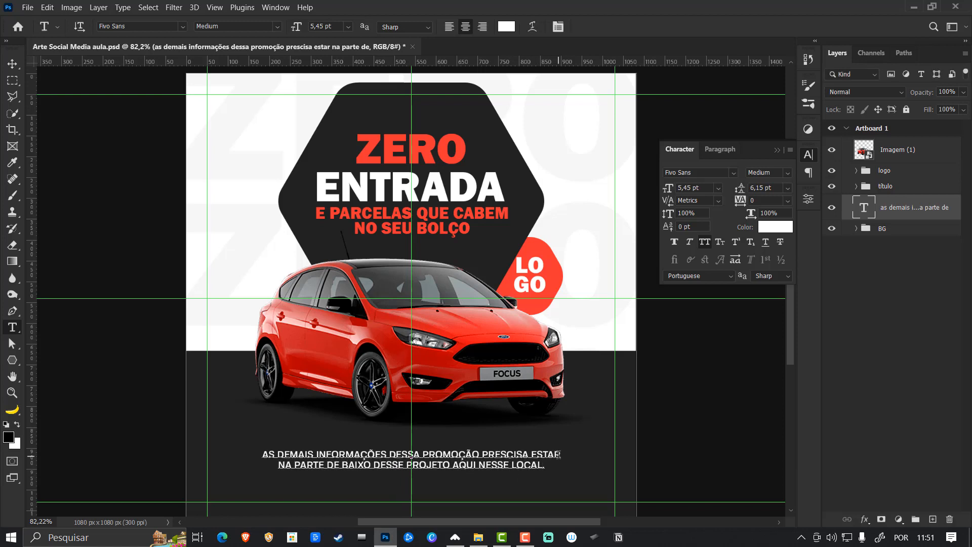
key("Delete")
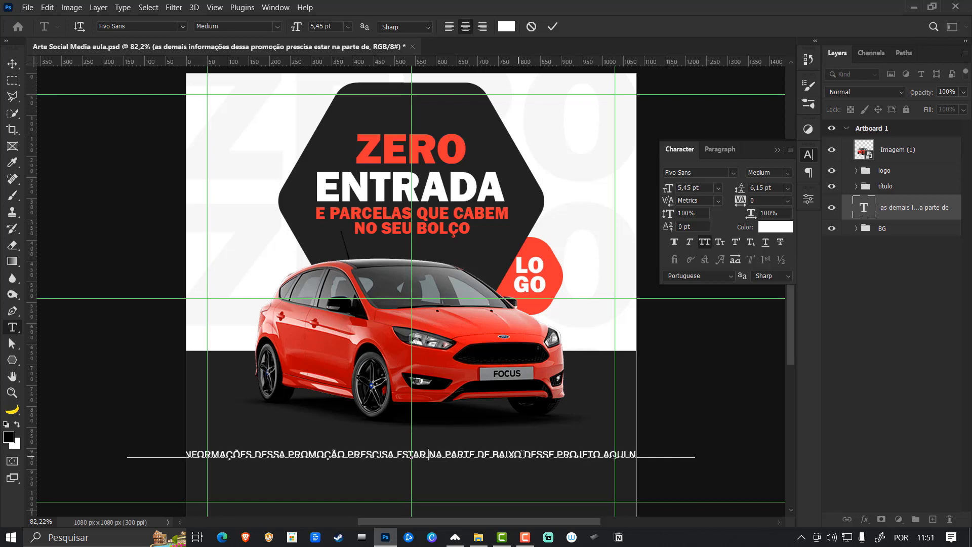
key("Return")
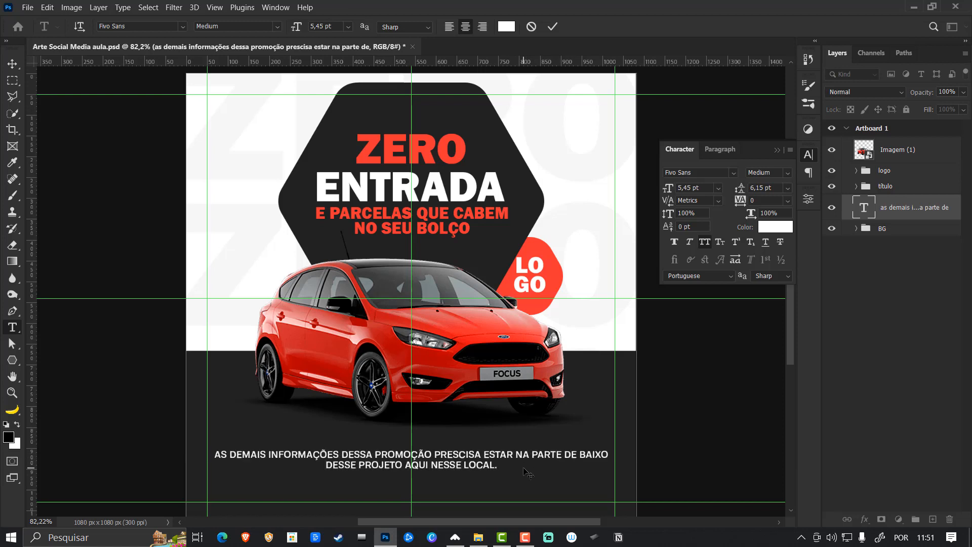
key("ctrl+Return")
key("t")
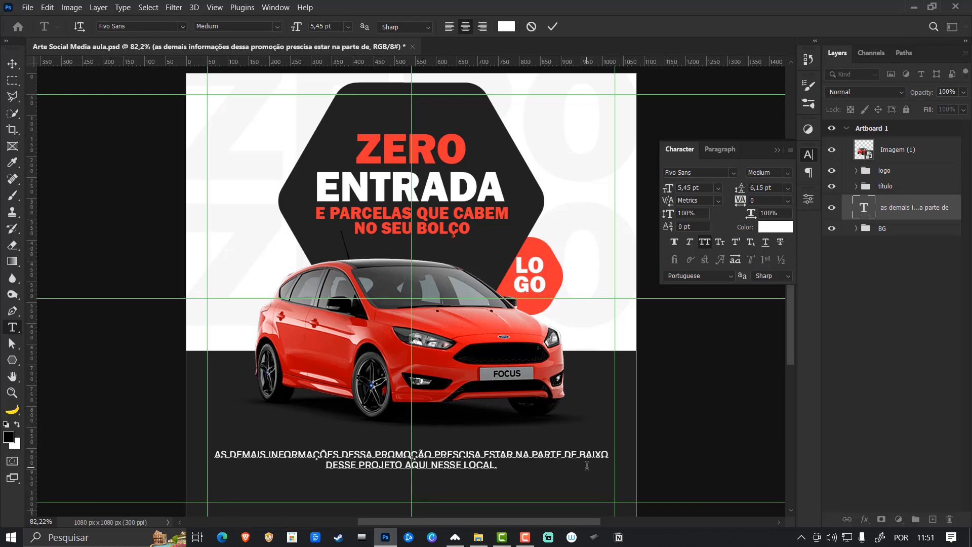
left_click(586, 464)
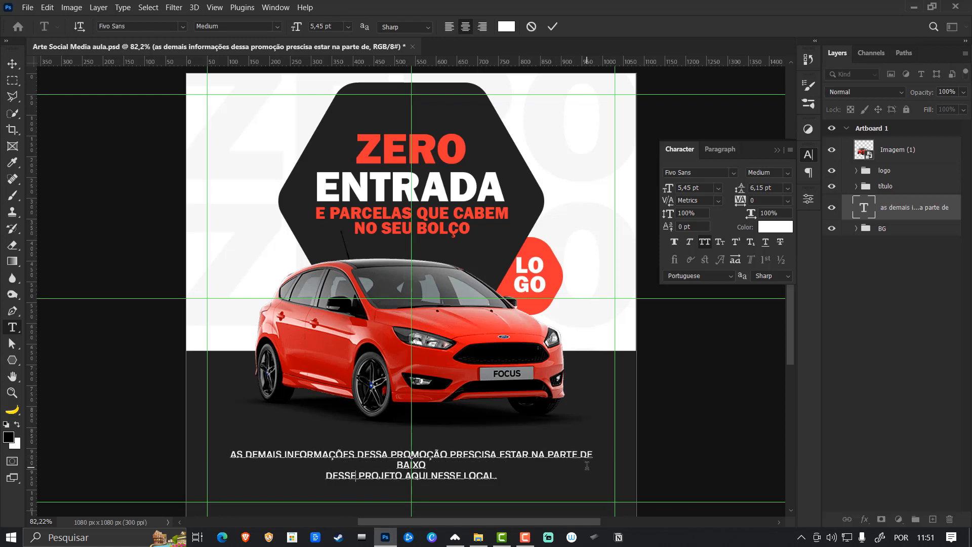
key("BackSpace")
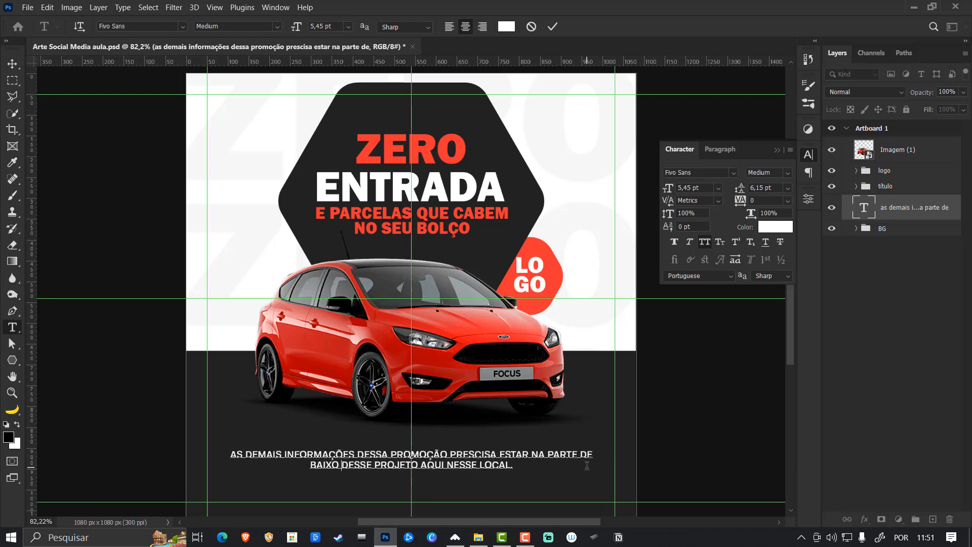
key("ctrl+Return")
- Scale the two-line bottom text down to about 5.03 pt
key("ctrl+t")
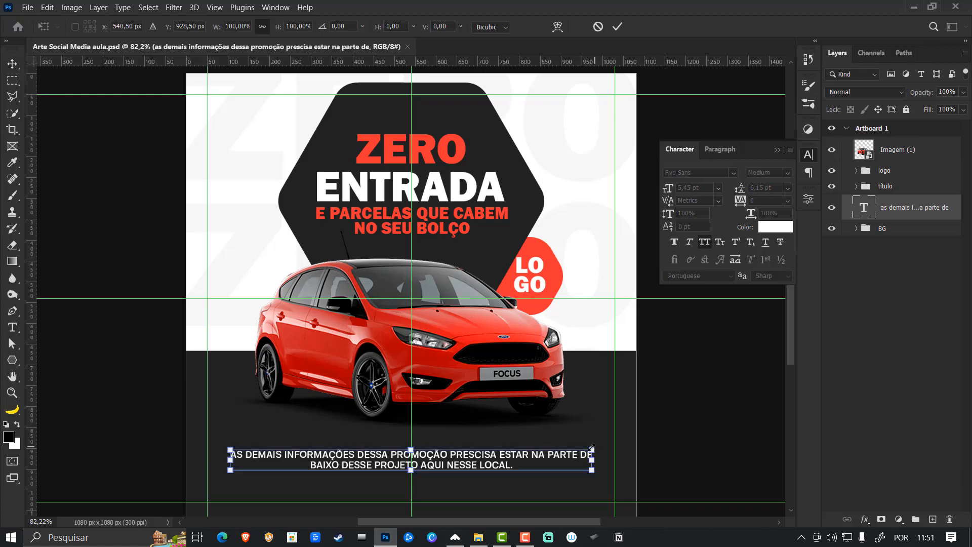
left_click_drag(596, 448, 582, 449)
key("Return")
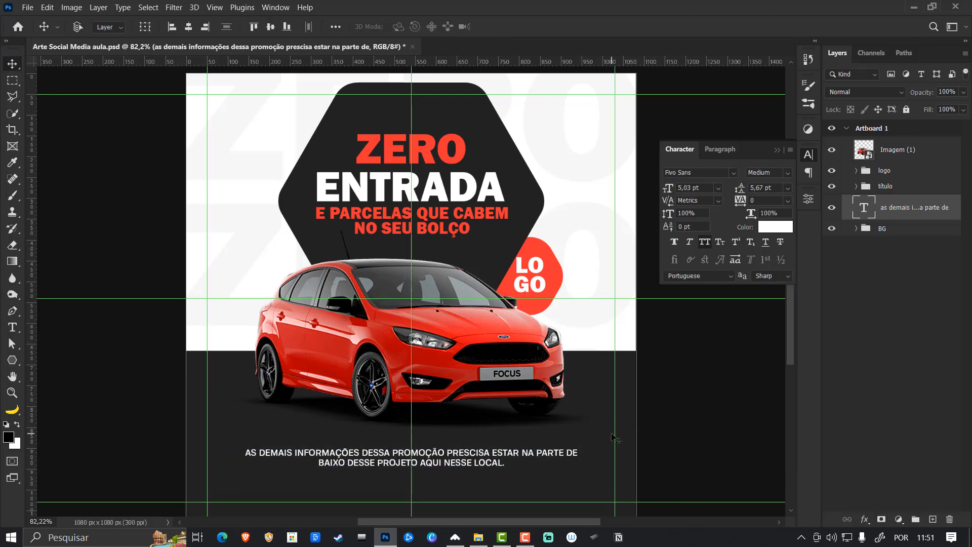
- Duplicate the bottom text and move the copy straight down about 58 px
key("ctrl+j")
key("ctrl+t")
left_click_drag(476, 461, 476, 486)
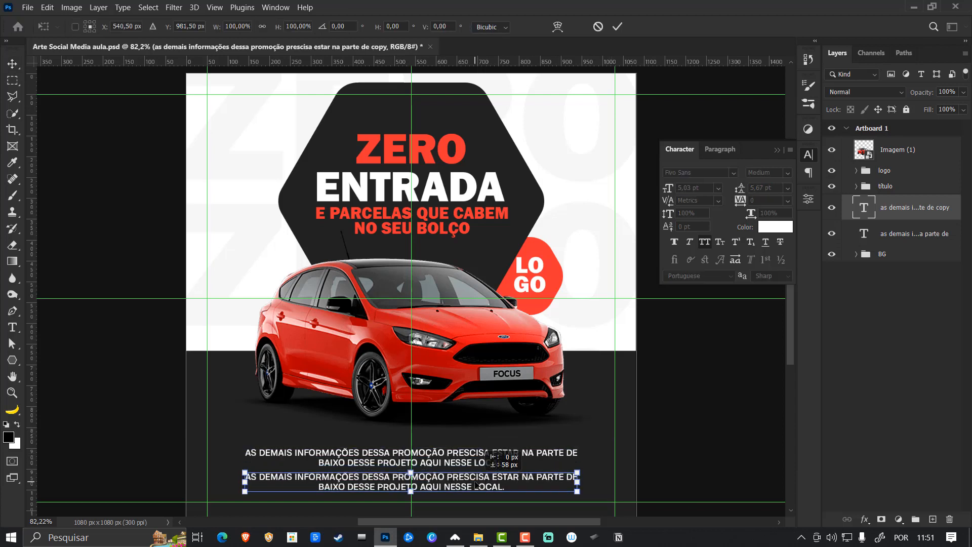
key("Return")
key("t")
left_click(477, 484)
key("ctrl+a")
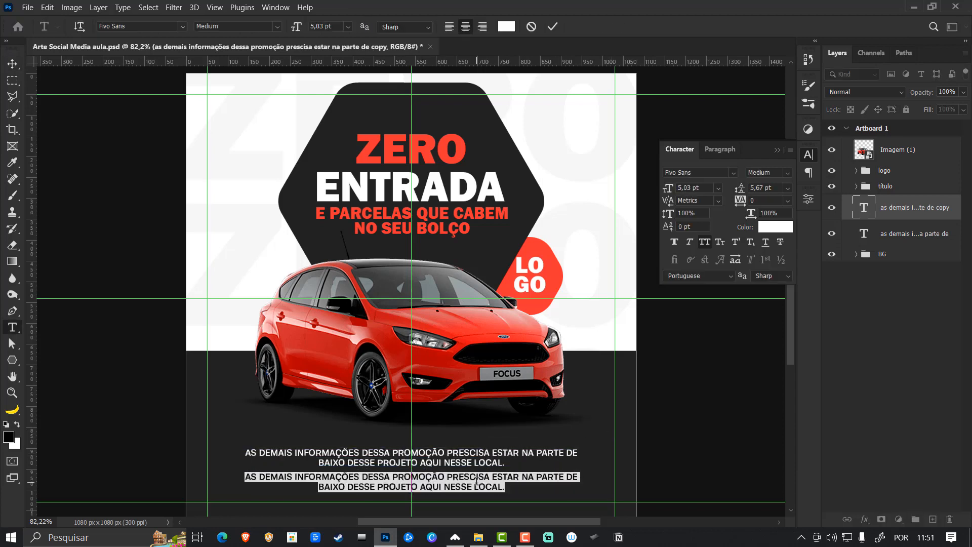
type("www.seu.s")
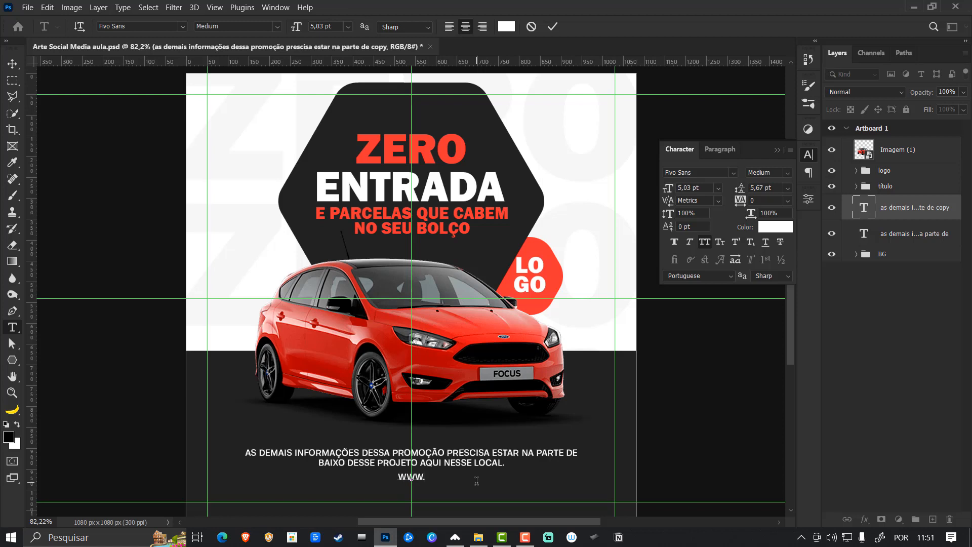
key("BackSpace")
key("BackSpace")
type("site.com.br")
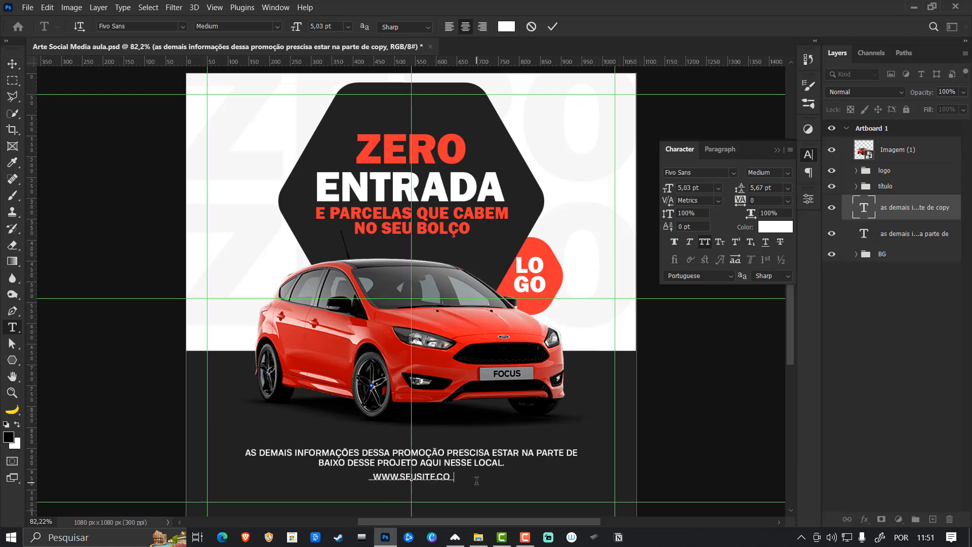
key("ctrl+Return")
- Scale the website text down to about 4.58 pt, slightly lower on the artboard, and set its tracking to 180
key("ctrl+t")
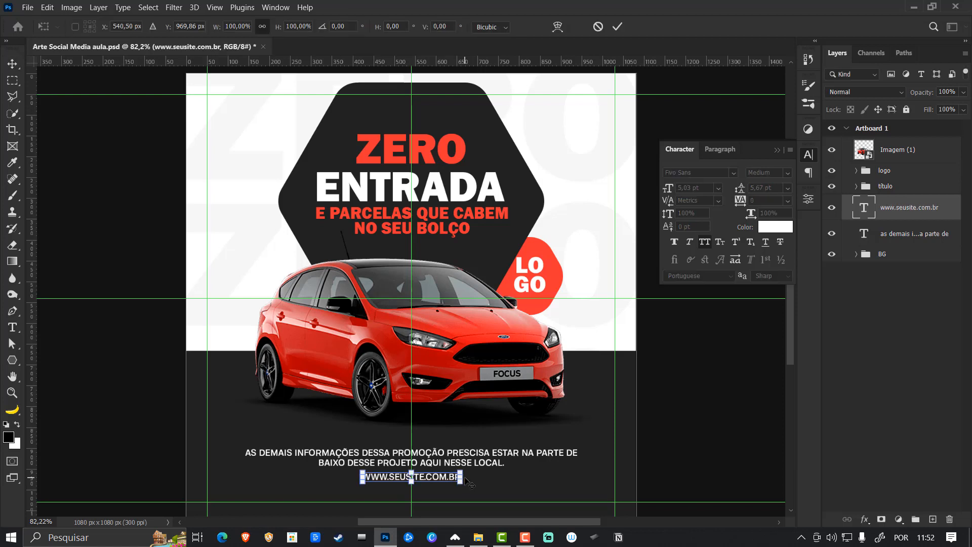
left_click_drag(439, 479, 461, 477)
key("Return")
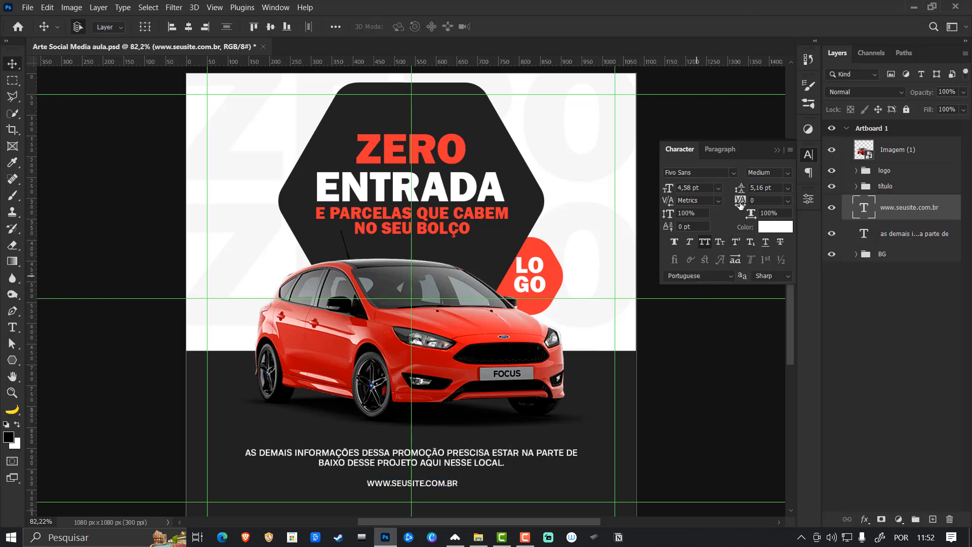
left_click_drag(740, 203, 743, 200)
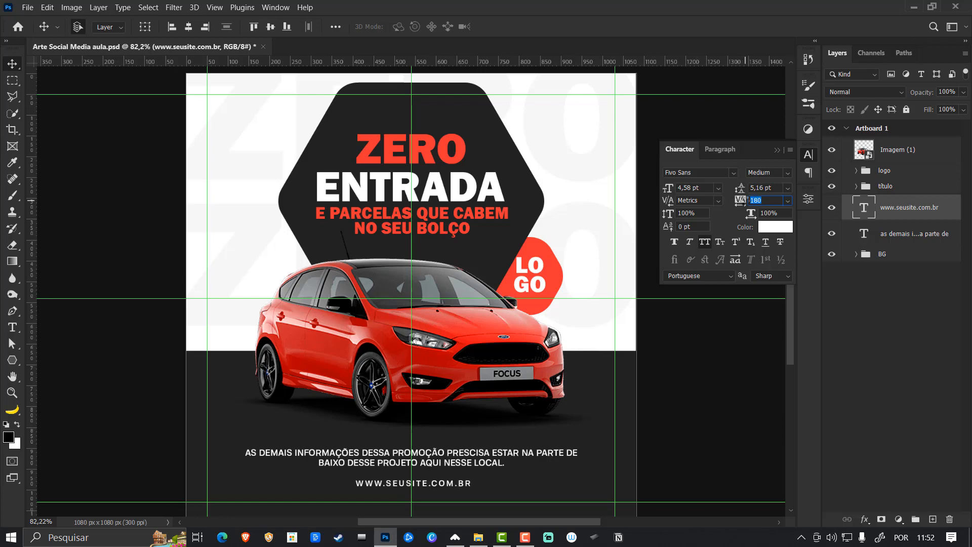
left_click(777, 150)
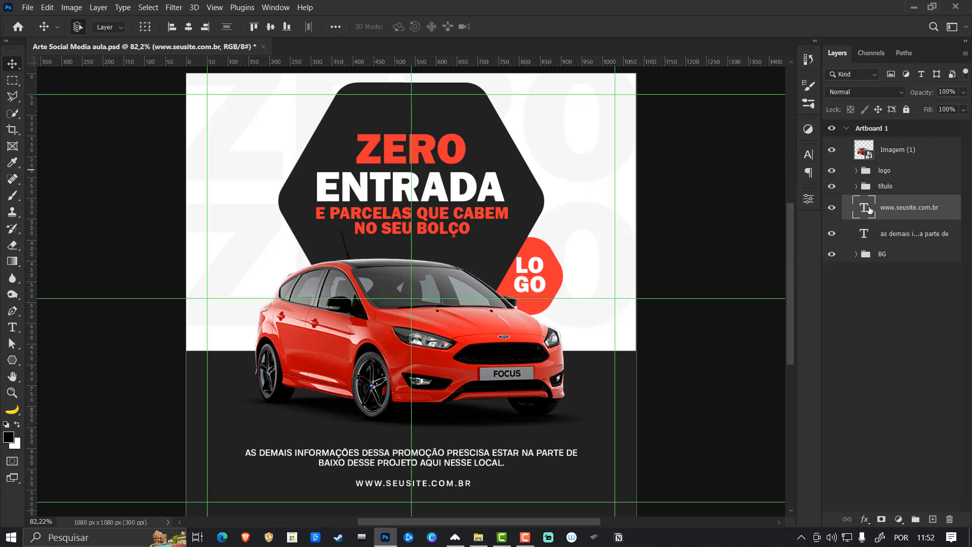
- Move the website layer below the AS DEMAIS text layer and nudge the AS DEMAIS text down closer to the website line
left_click_drag(872, 208, 890, 230)
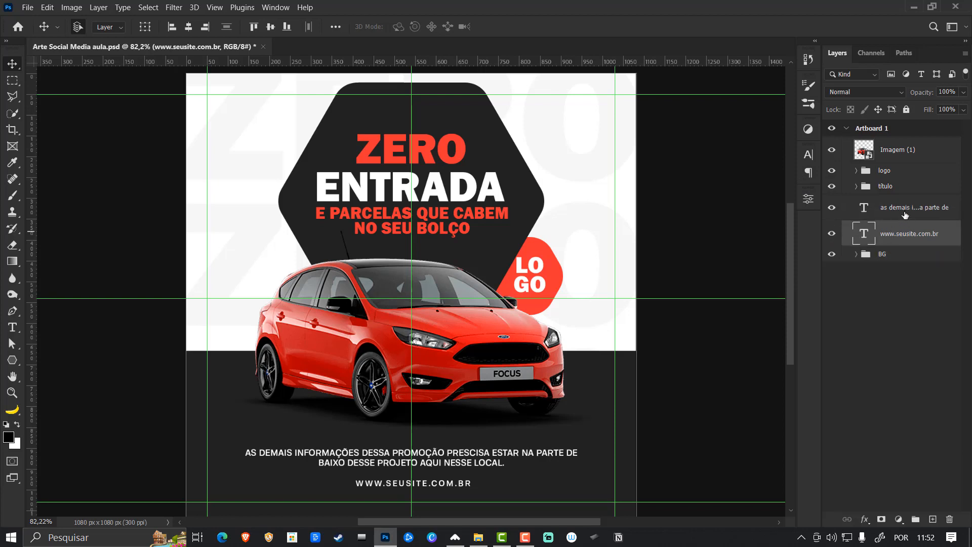
left_click(905, 207)
key("Down")
key("Down")
key("Down")
key("Down")
key("Down")
key("Down")
key("Down")
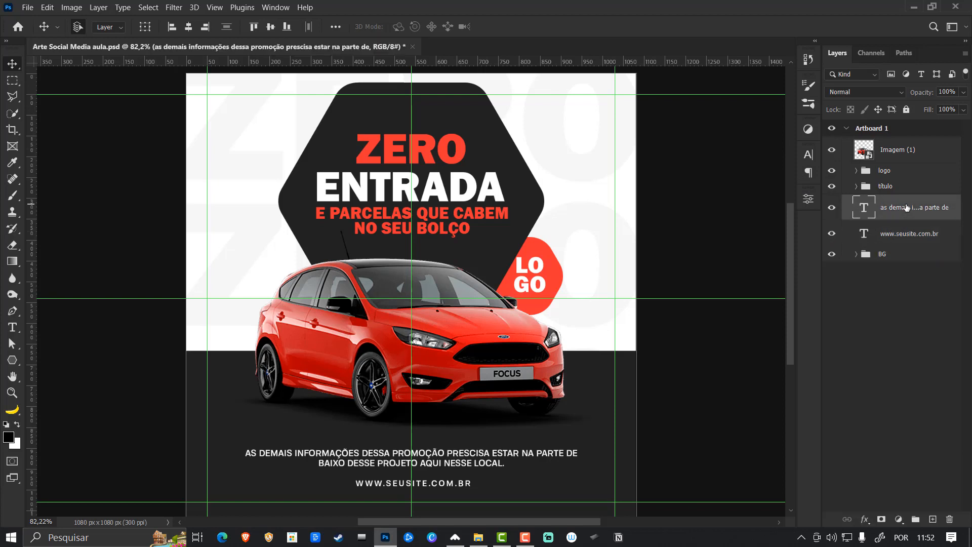
key("Down")
key("Down")
key("Down")
key("Down")
key("Down")
key("Down")
key("Down")
key("Down")
key("Down")
key("Down")
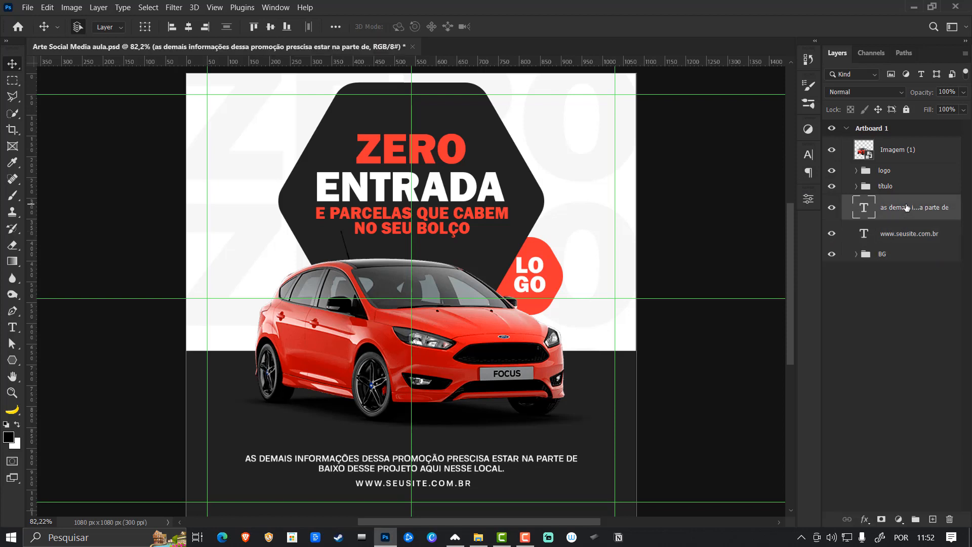
key("Up")
key("Up")
key("Up")
key("Up")
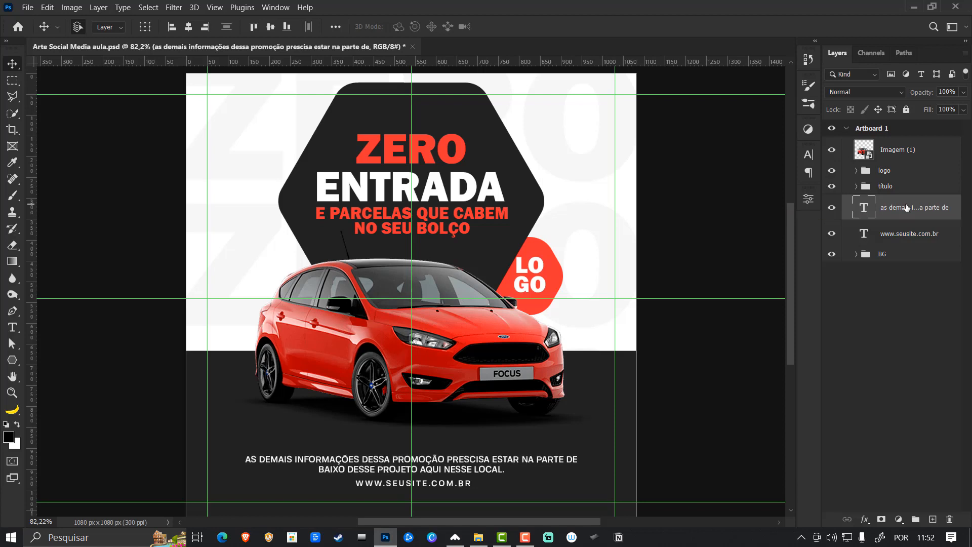
key("Down")
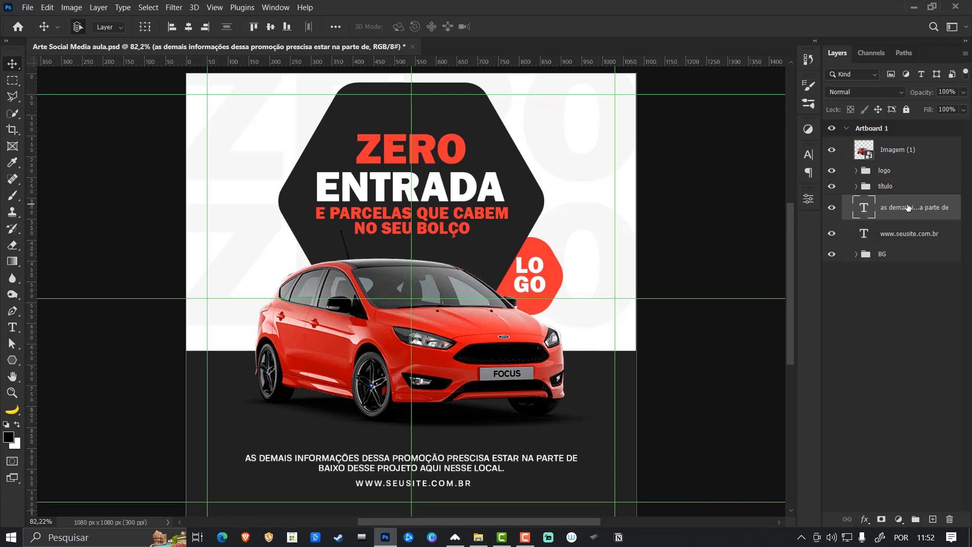
- Align the AS DEMAIS text and the website text to each other by their horizontal centers
left_click(911, 236, "ctrl")
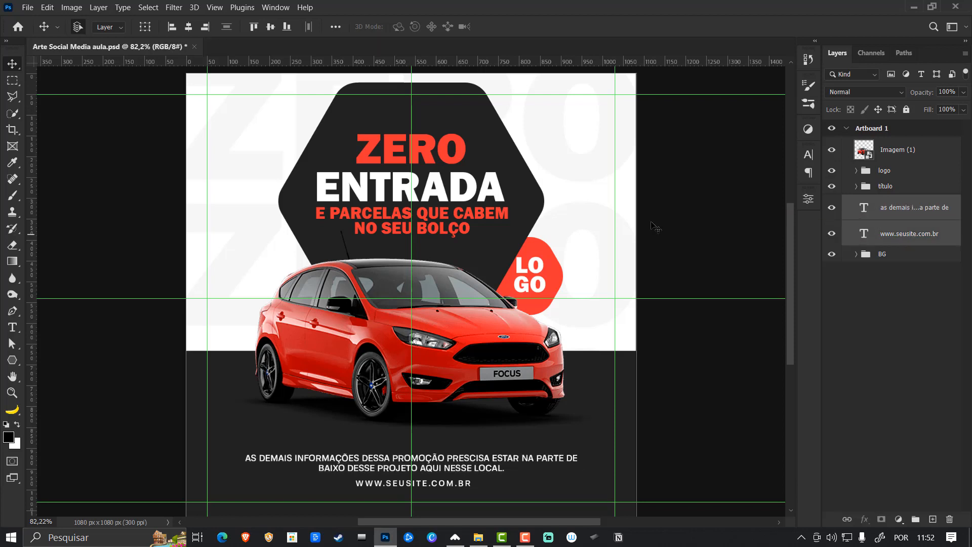
left_click(189, 28)
key("ctrl+t")
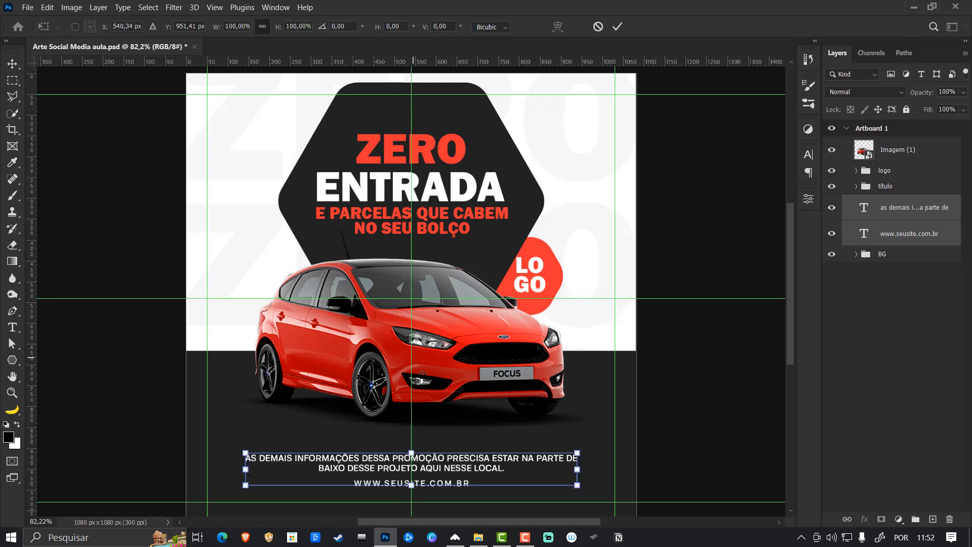
key("Return")
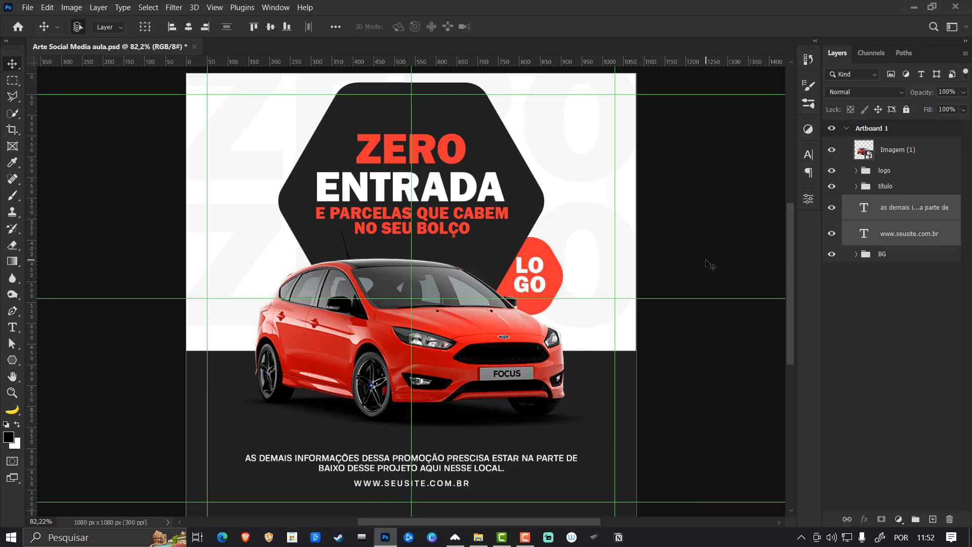
left_click(885, 213)
left_click(901, 236)
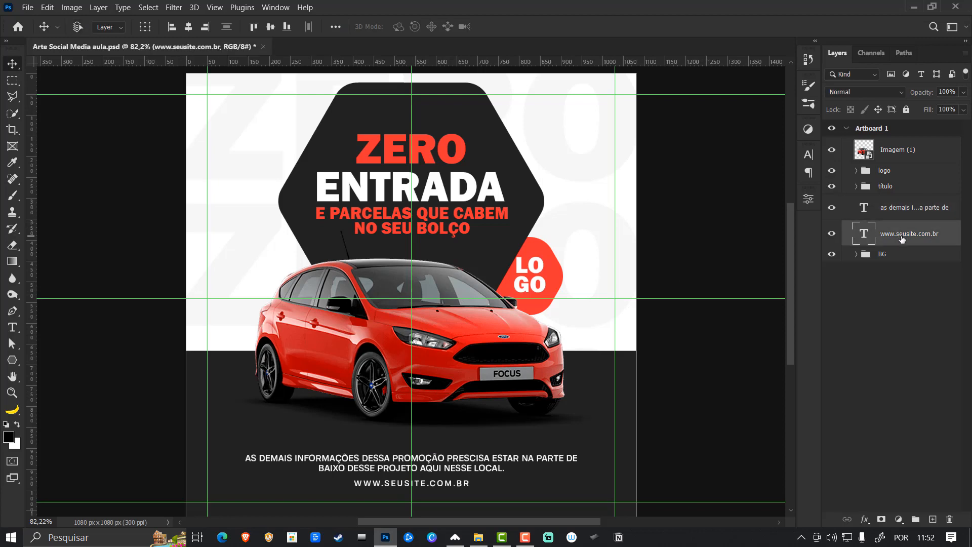
key("ctrl+g")
double_click(893, 229)
type("site")
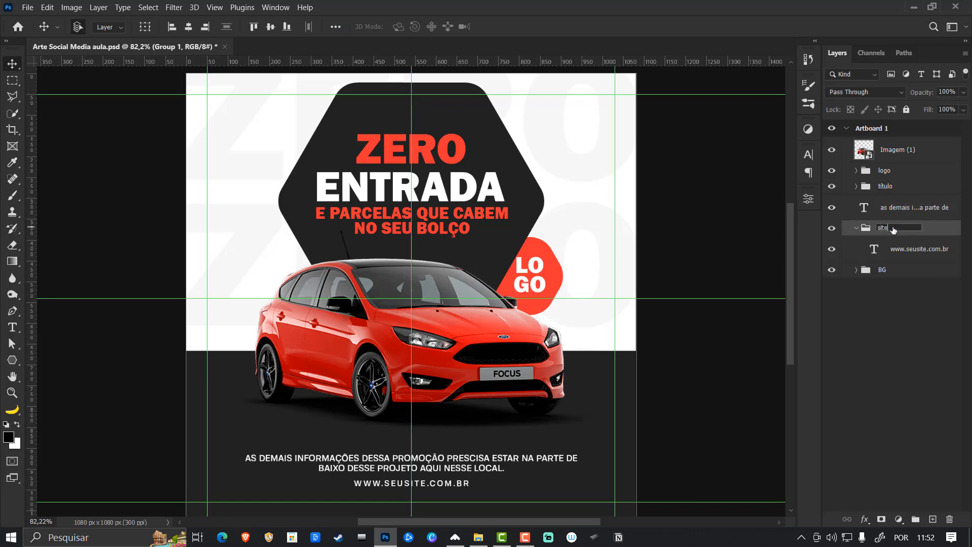
key("Return")
left_click(856, 229)
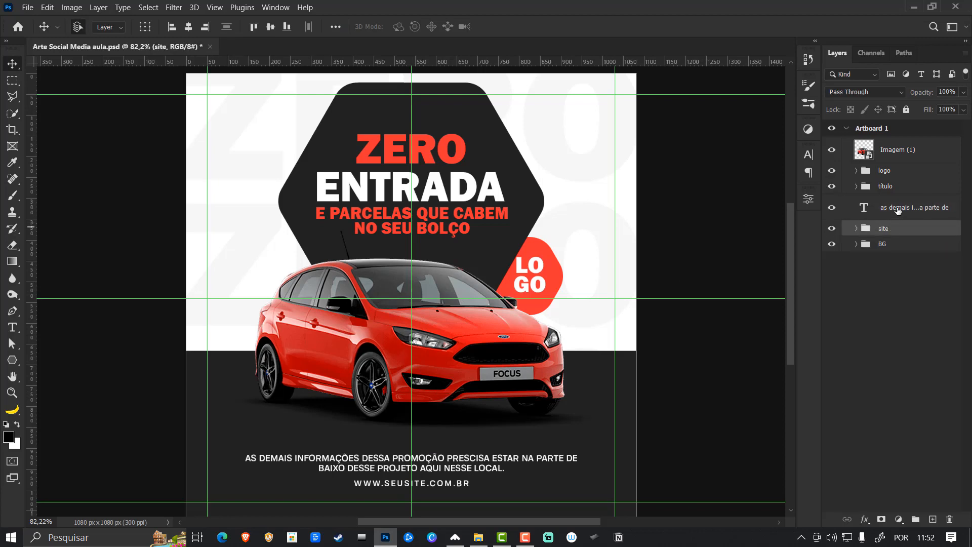
- Put the AS DEMAIS text layer in its own group named informação and collapse the group
left_click(898, 212)
key("ctrl+g")
double_click(887, 203)
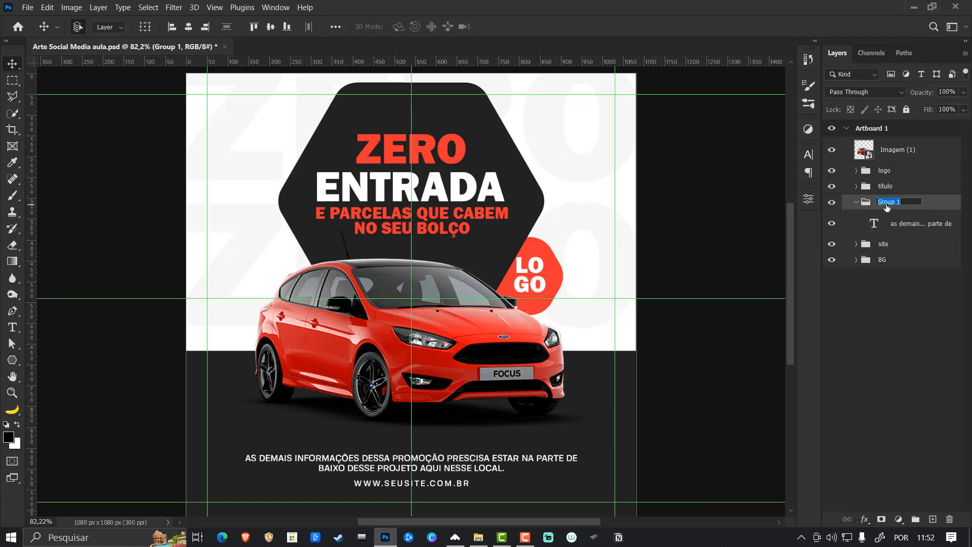
key("BackSpace")
type("informação")
key("Return")
left_click(856, 202)
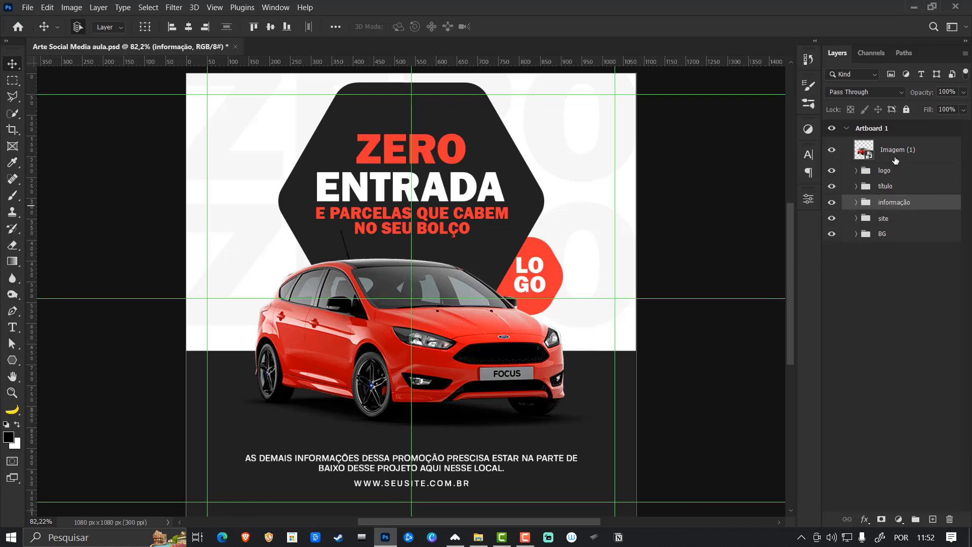
- Enlarge the car image to about 24.91% and nudge it slightly down on the artboard
left_click(895, 154)
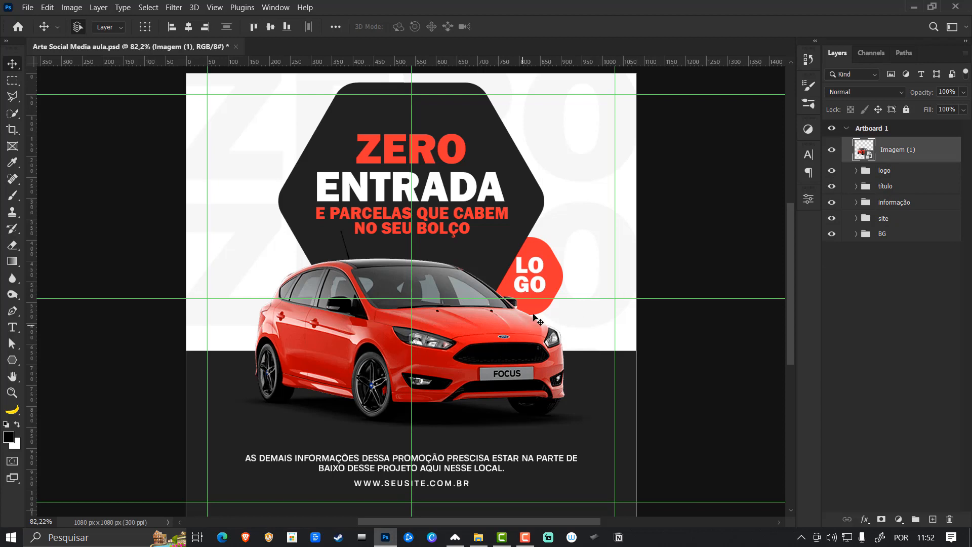
key("ctrl+t")
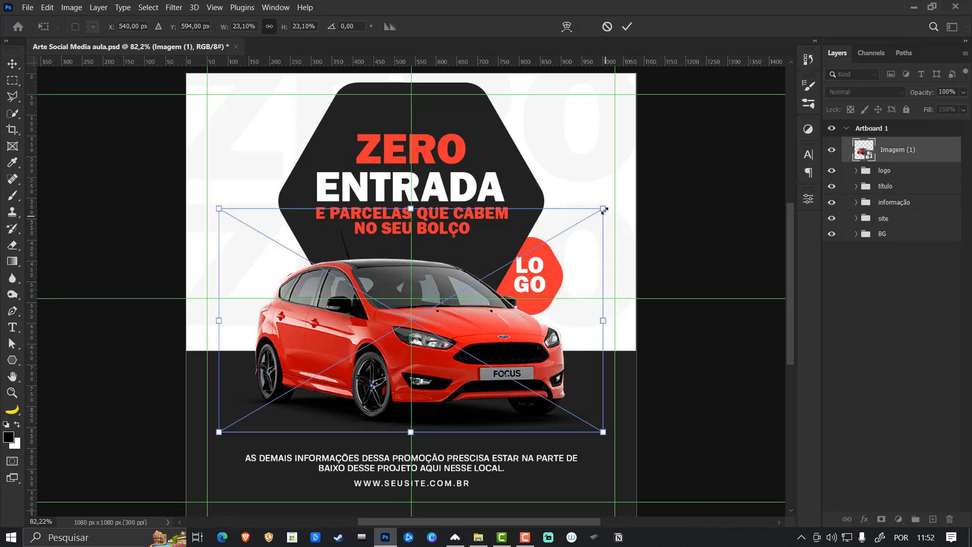
left_click_drag(604, 209, 618, 199)
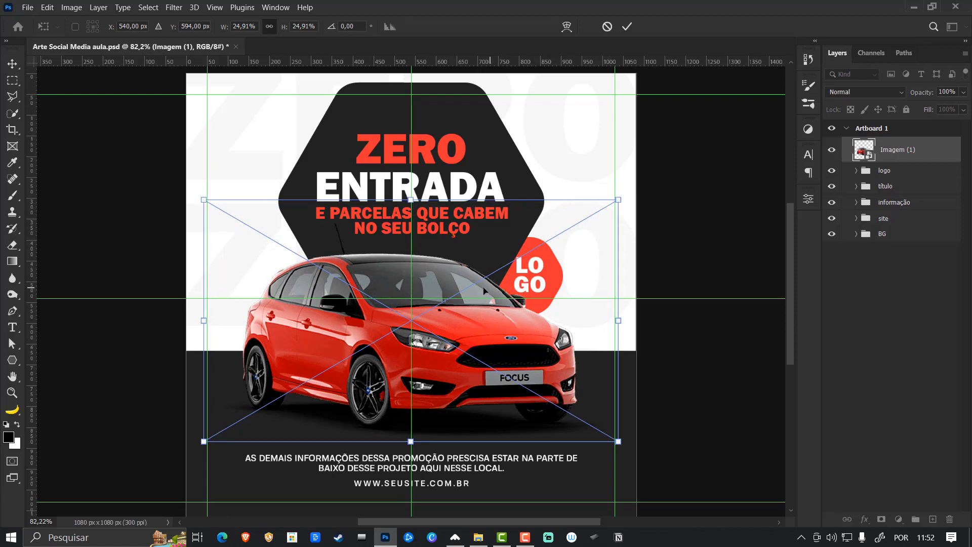
key("Down")
key("Down")
key("Down")
key("Down")
key("Down")
key("Down")
key("Down")
key("Down")
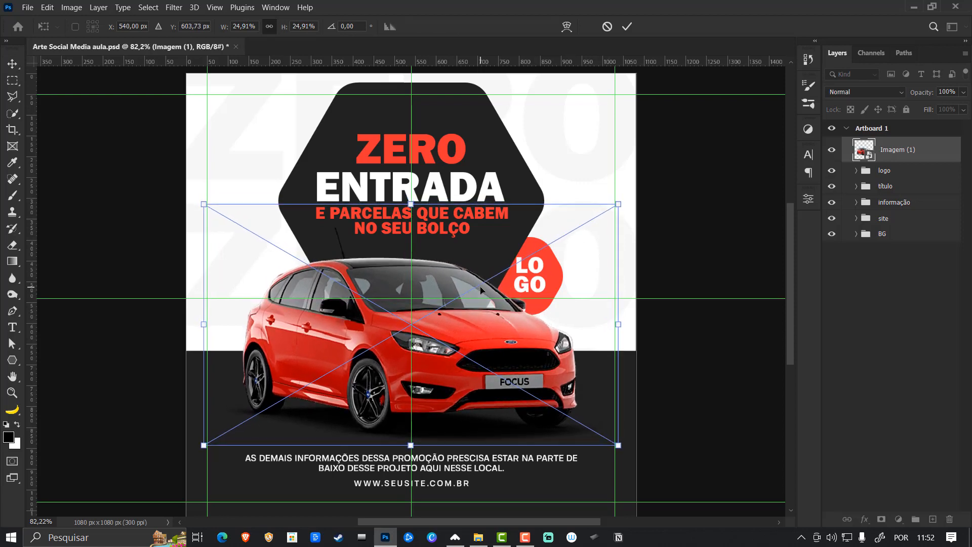
key("Down")
key("Return")
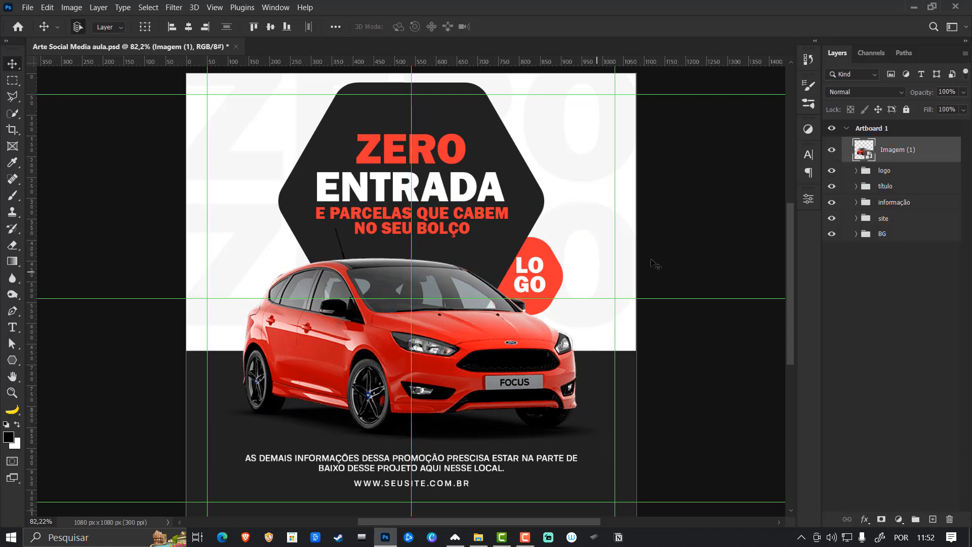
left_click(714, 231)
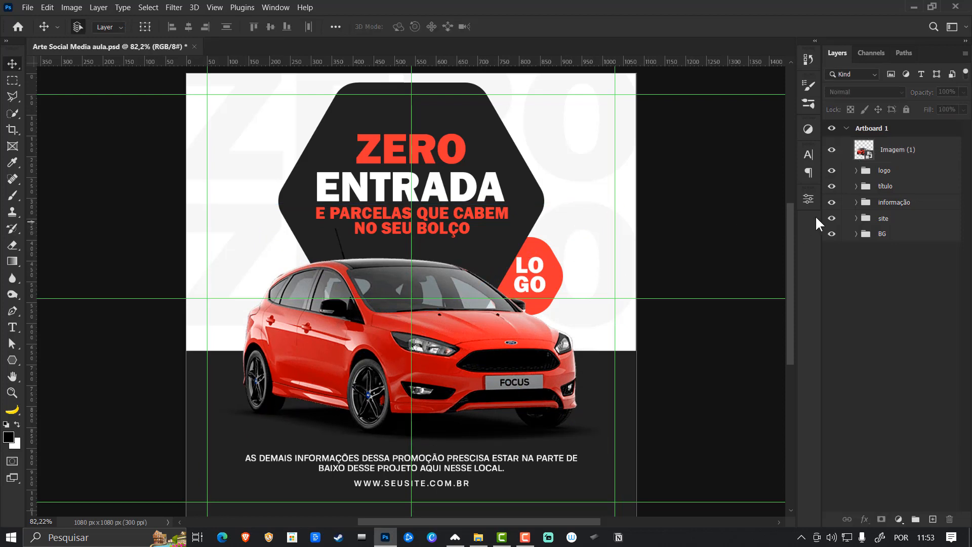
- Put the car image layer in its own group named Imagem and collapse the group
left_click(888, 157)
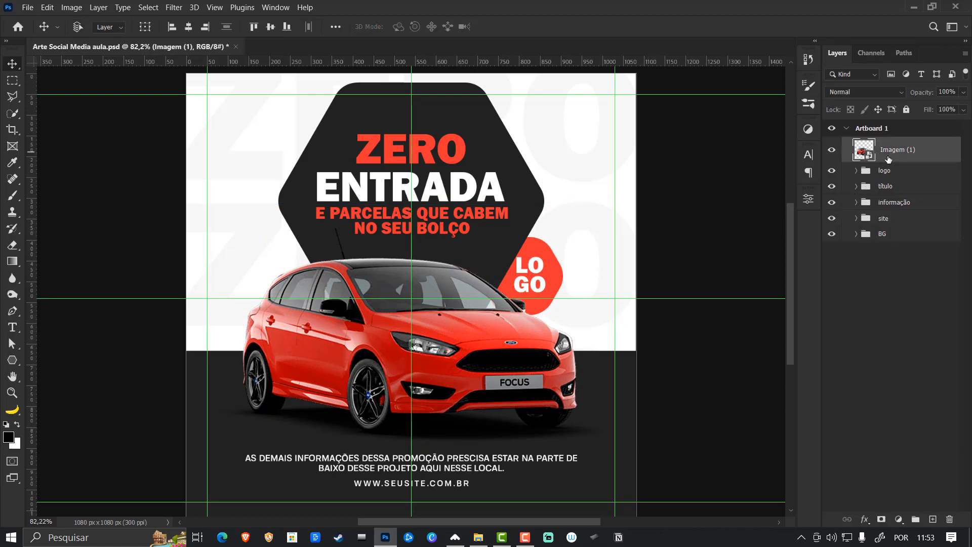
key("ctrl+g")
double_click(885, 146)
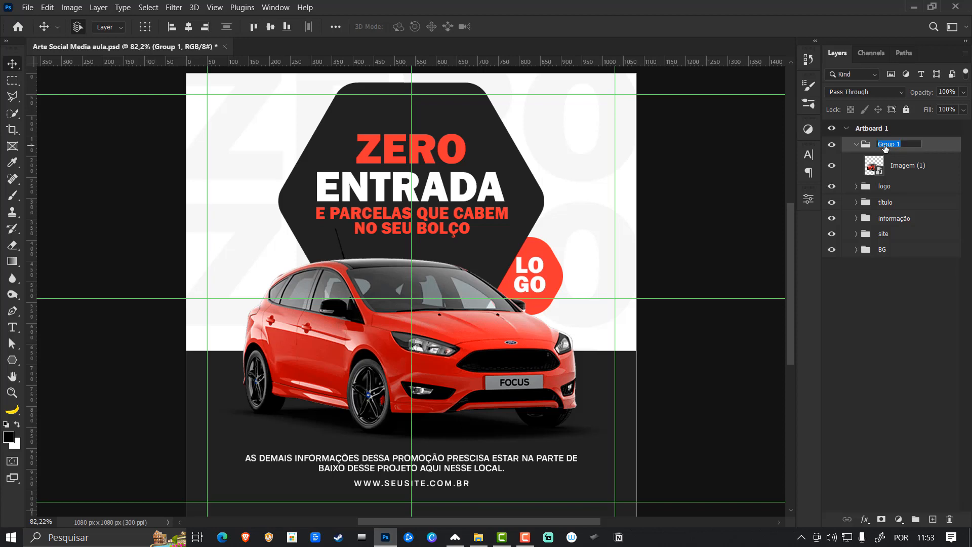
type("Imagem")
key("Return")
left_click(855, 145)
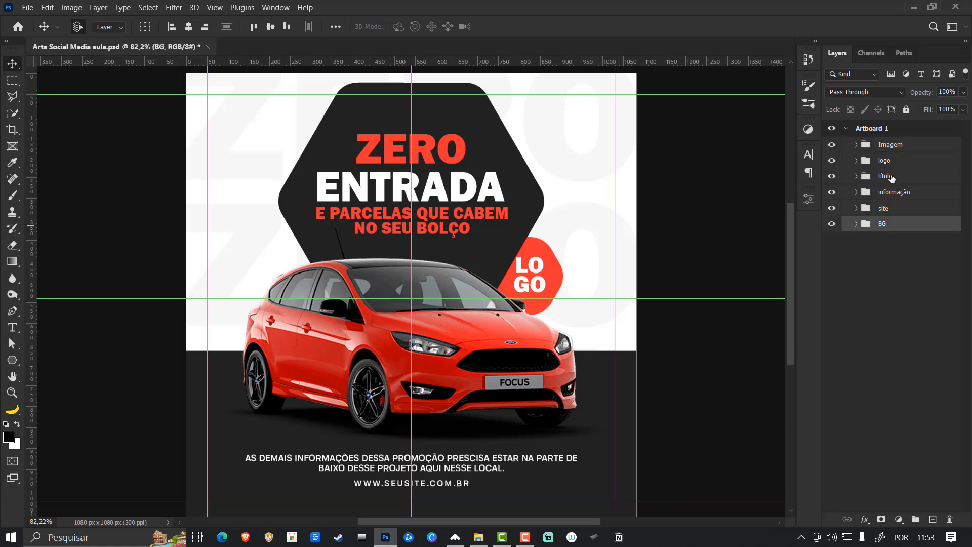
- Collapse the artboard, rename it Arte 01 and duplicate it
left_click(898, 225)
left_click(846, 129)
double_click(868, 128)
key("BackSpace")
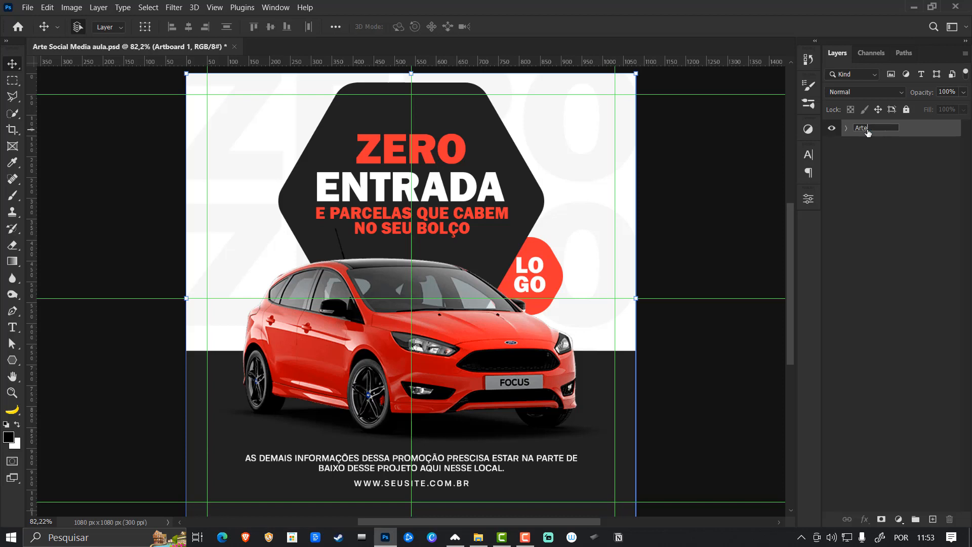
key("Return")
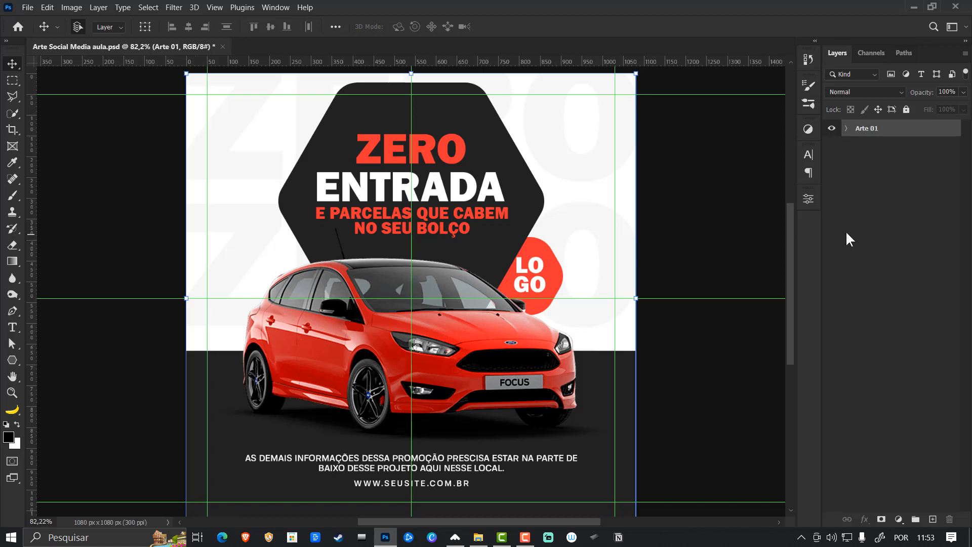
key("ctrl+j")
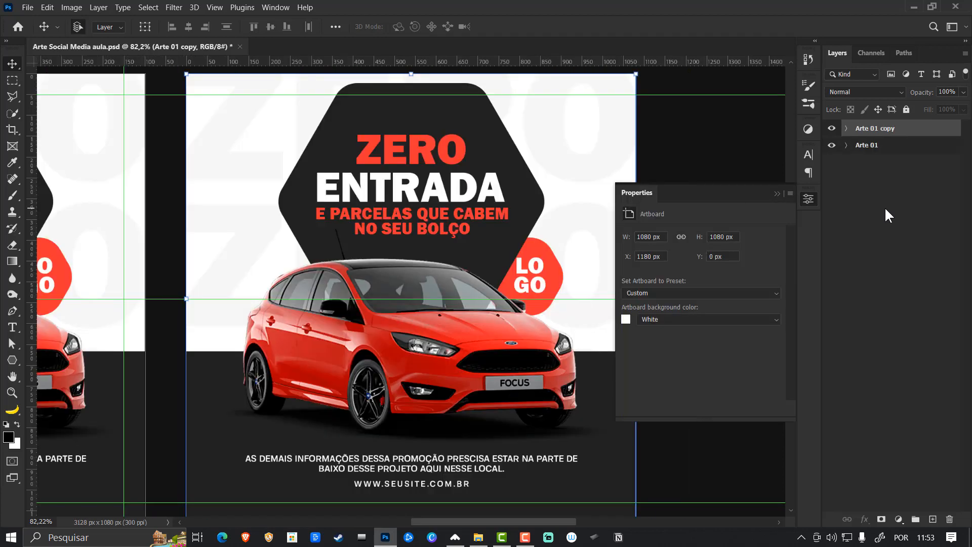
left_click(776, 193)
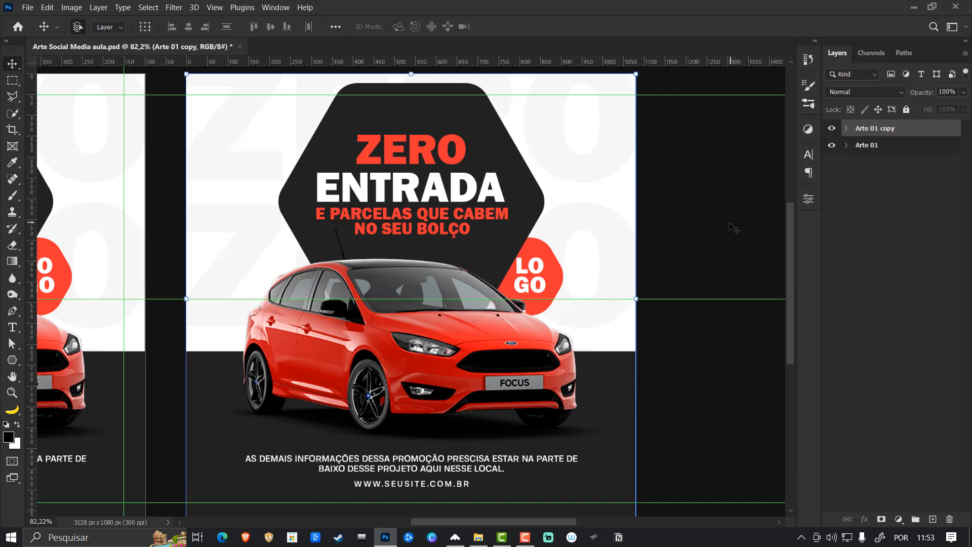
- Replace the dark hexagon in the duplicated artboard with a dark rectangle about 751 x 378 px behind the heading
left_click(539, 206)
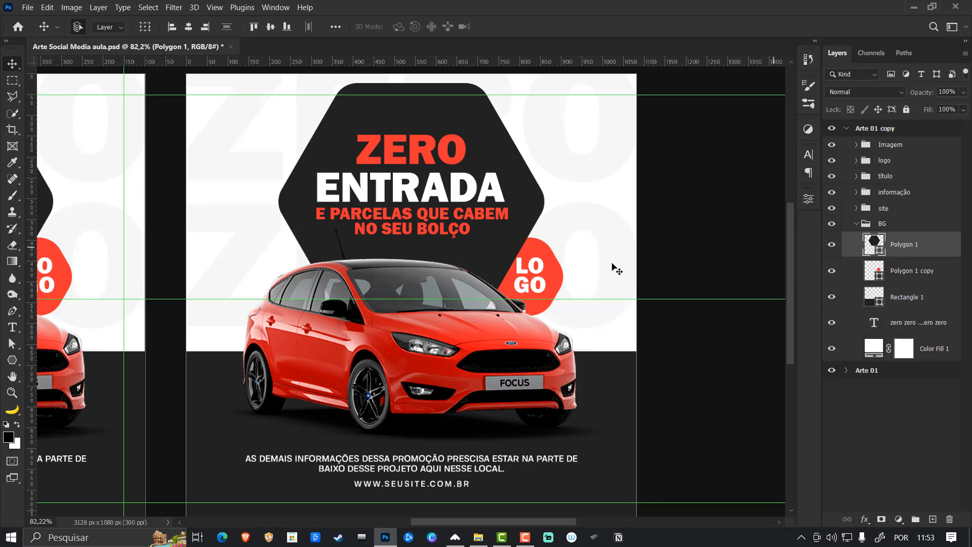
left_click(12, 359)
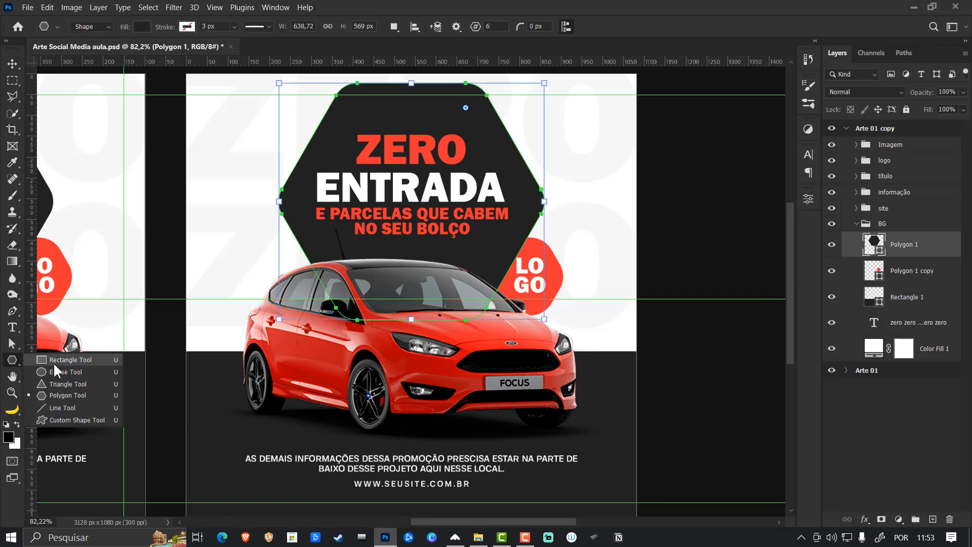
left_click(71, 359)
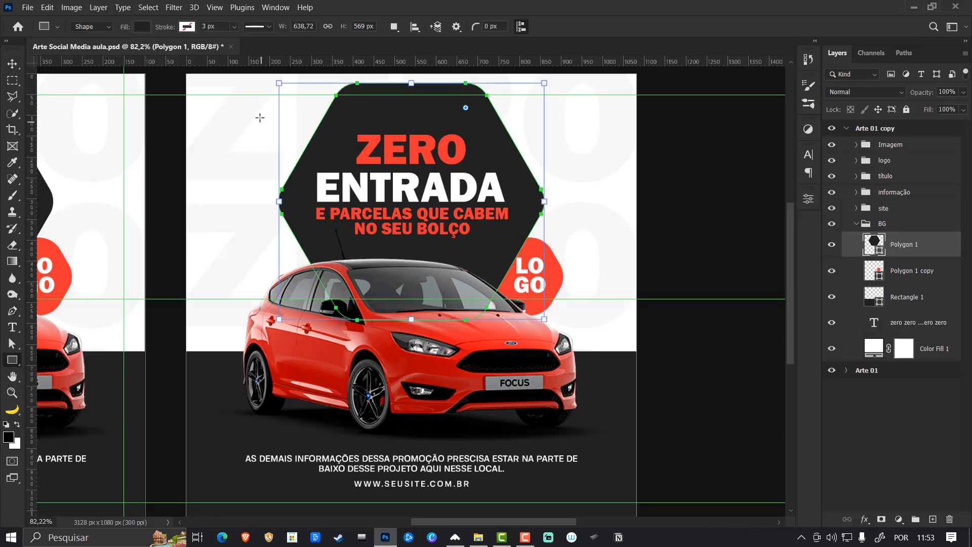
left_click_drag(252, 110, 565, 267)
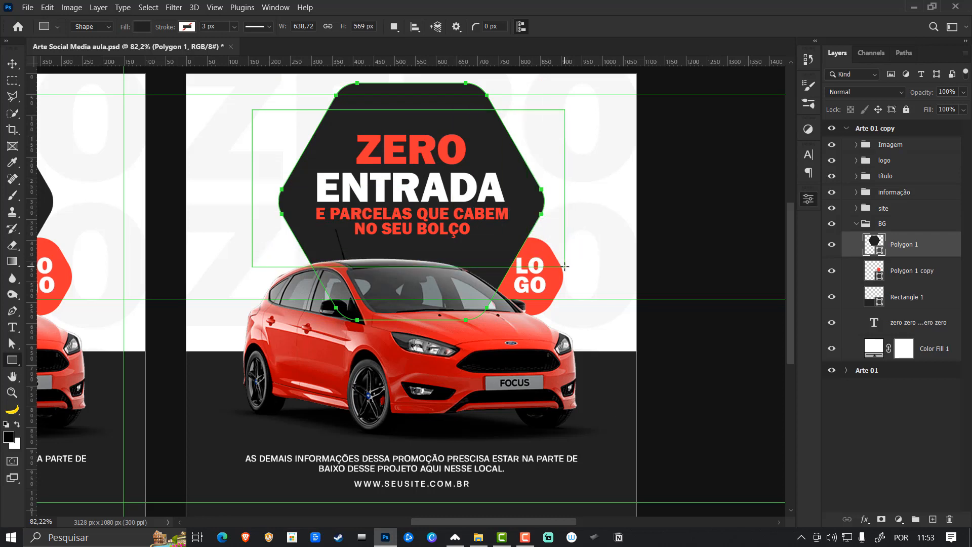
key("v")
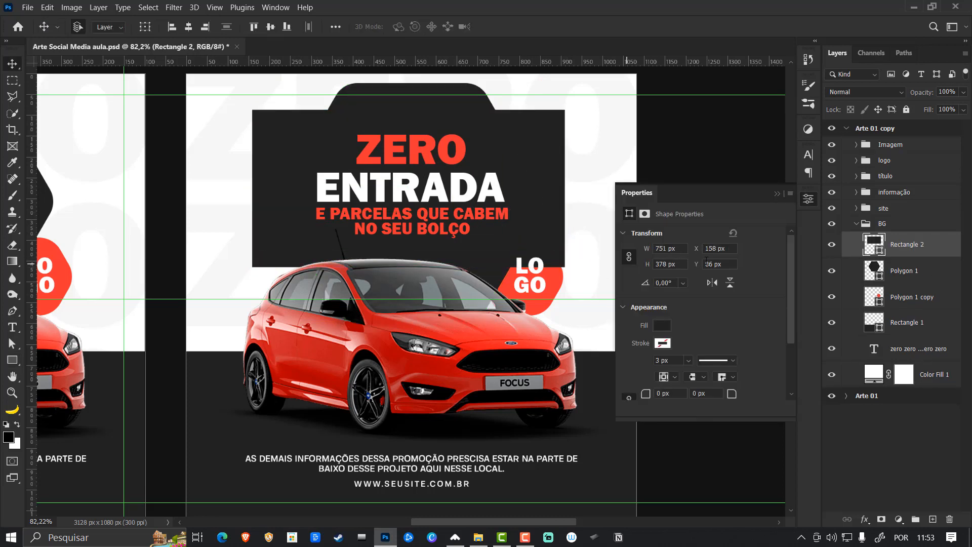
left_click(895, 274)
key("Delete")
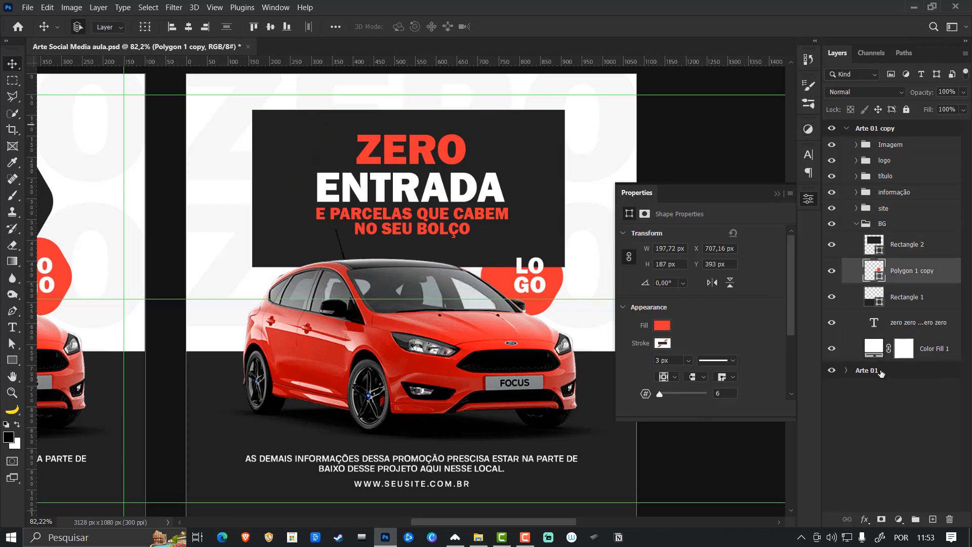
- Move the duplicated artboard below Arte 01 in the layer order and rename it Arte 02
left_click(889, 133)
left_click(846, 128)
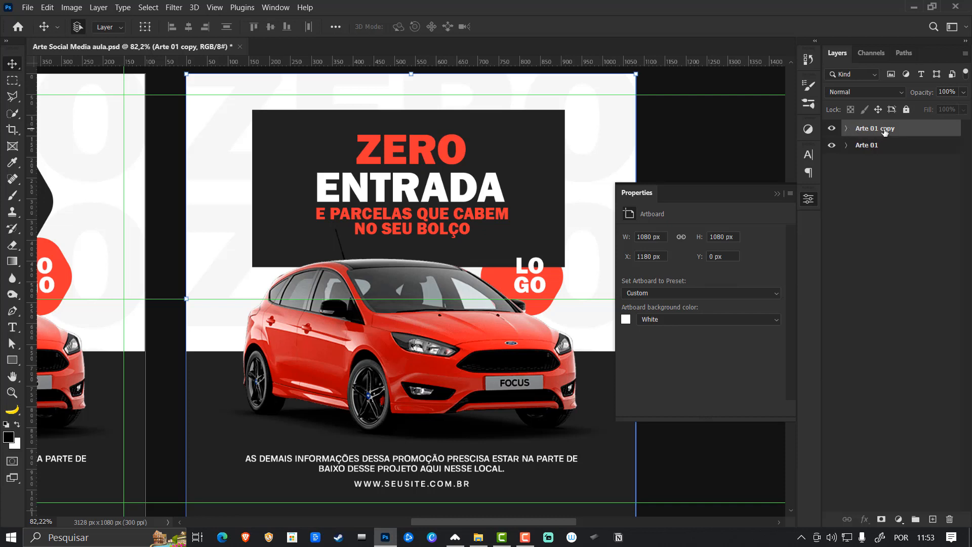
left_click_drag(885, 131, 932, 148)
double_click(876, 145)
type("2")
key("Return")
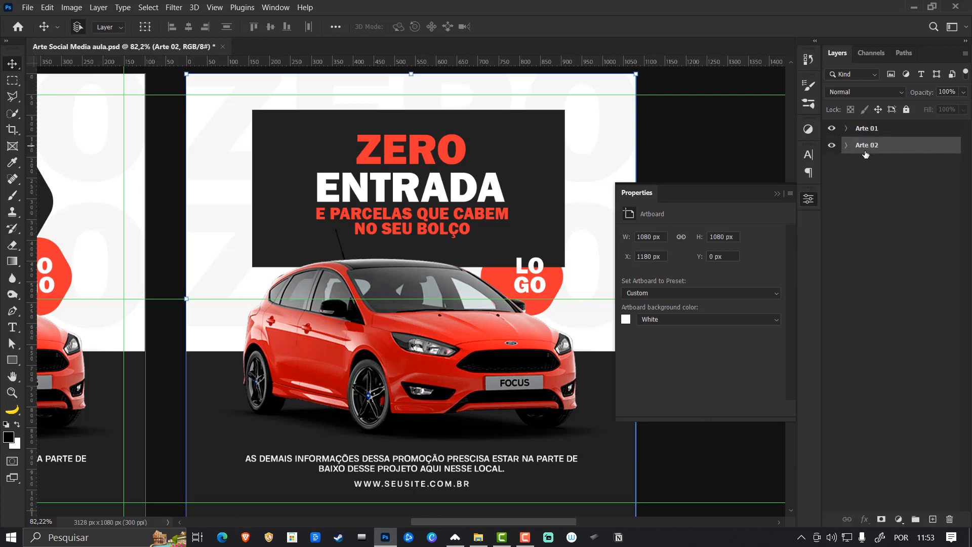
- Add a magenta guide layout to the Arte 02 artboard with 2 columns, 2 rows and 50 px margins
left_click(846, 146)
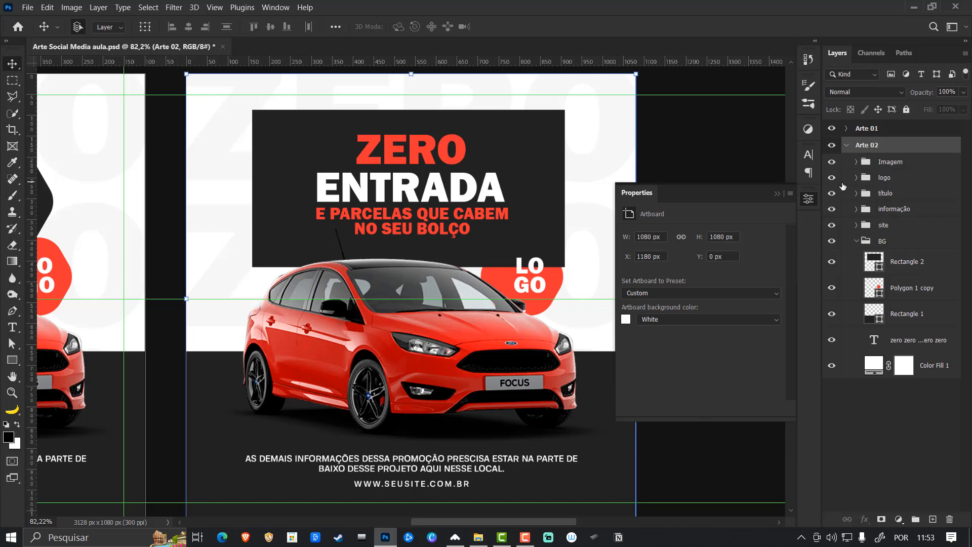
left_click(548, 156)
left_click(215, 7)
mouse_move(260, 320)
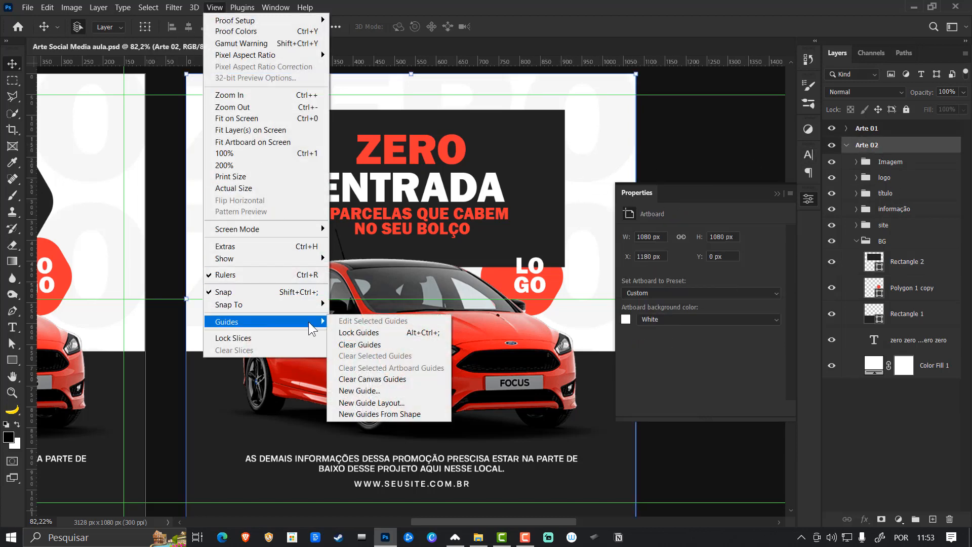
left_click(389, 403)
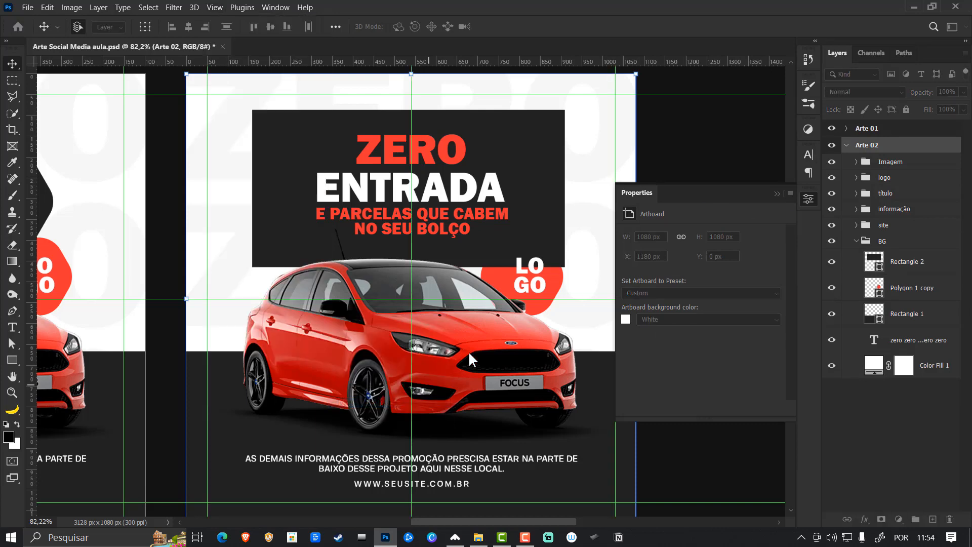
left_click(743, 194)
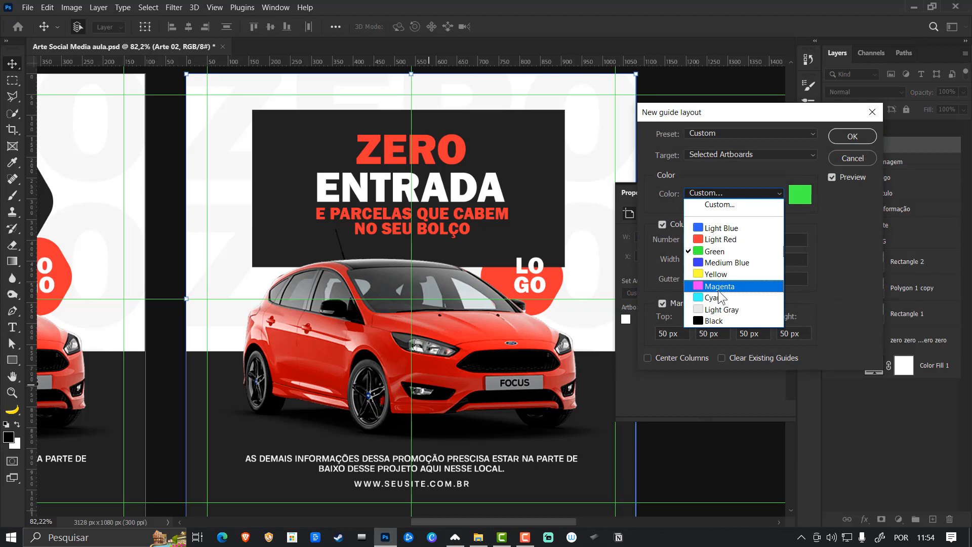
left_click(720, 286)
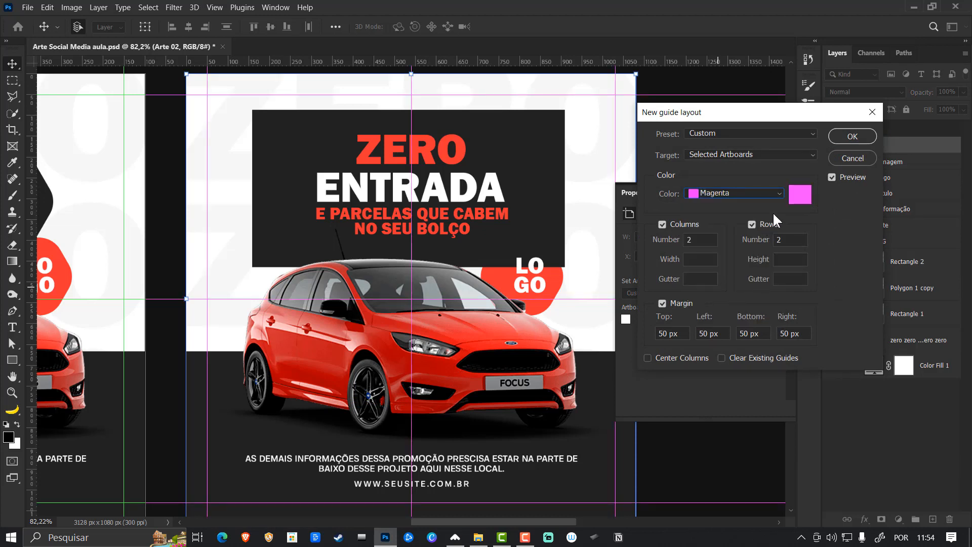
left_click(846, 142)
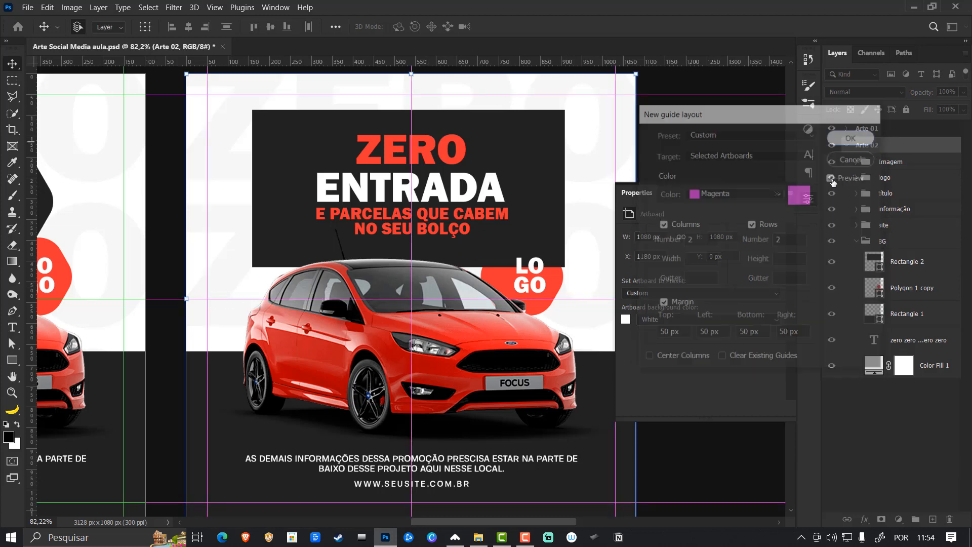
left_click(777, 194)
- Center the dark heading rectangle on the vertical middle guide and narrow it symmetrically to about 569 px wide
left_click(516, 172)
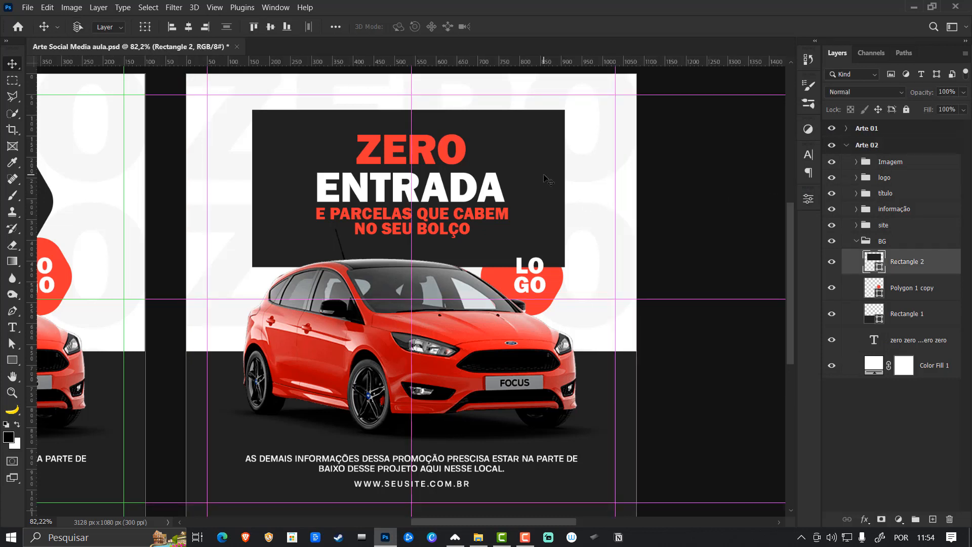
key("ctrl+t")
left_click_drag(501, 164, 503, 164)
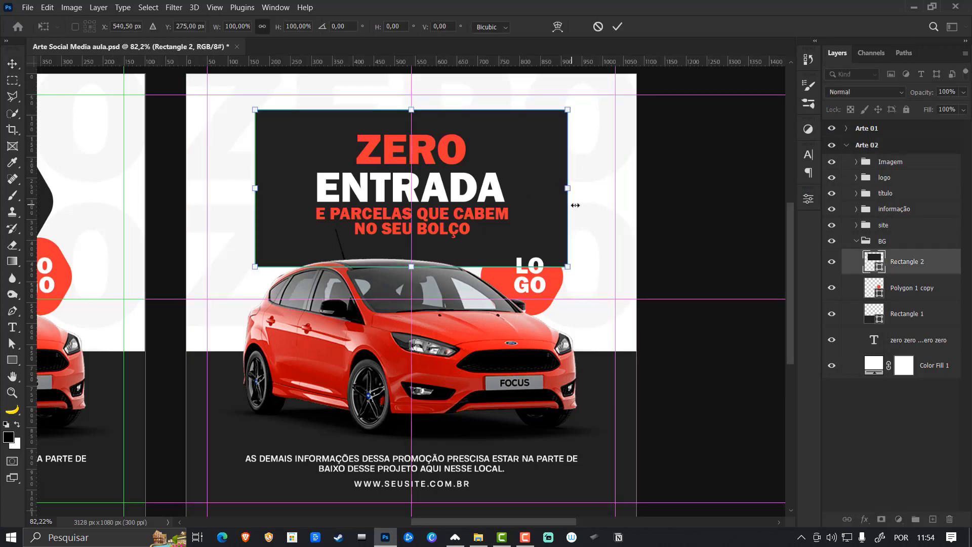
left_click_drag(570, 190, 532, 194)
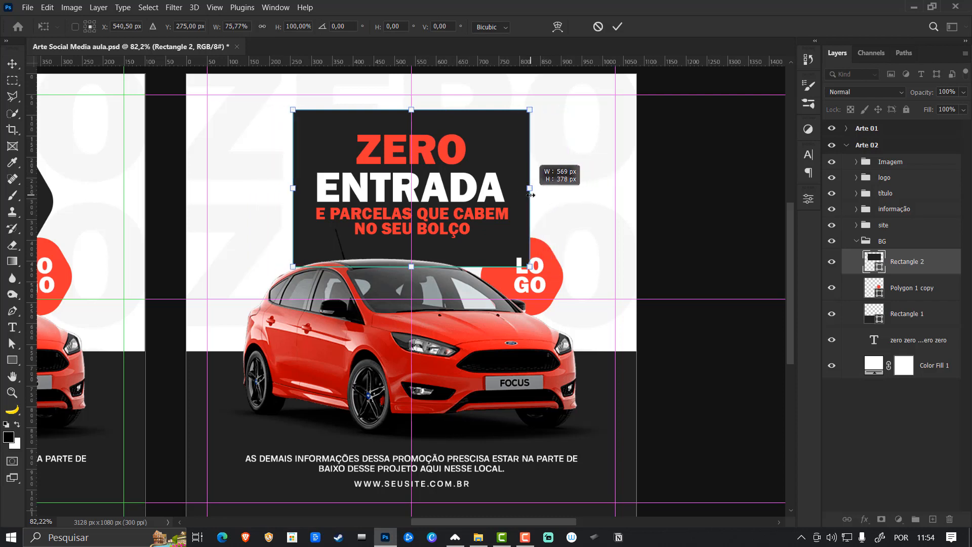
key("Return")
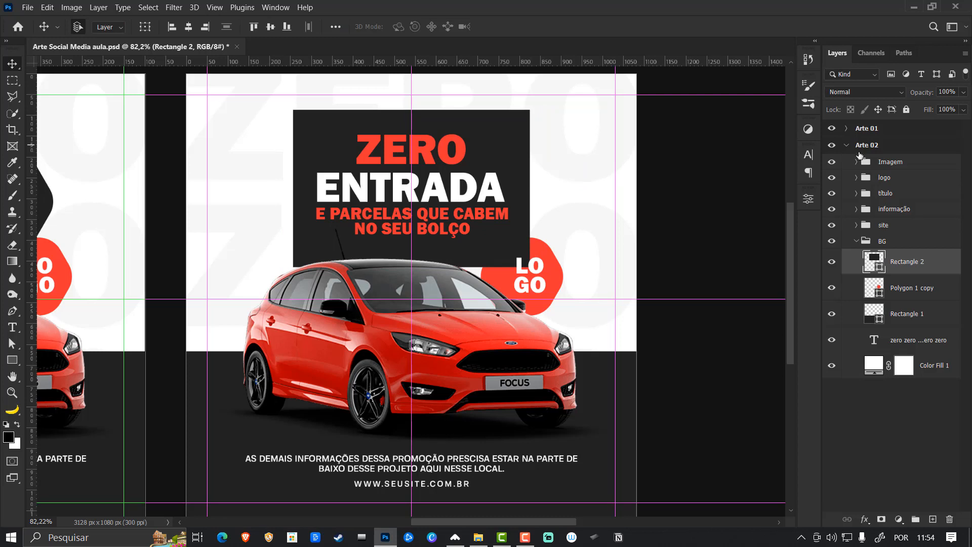
- Round all four corners of the dark heading rectangle to a radius of 29 px
left_click(809, 199)
scroll(729, 284, "down", 2)
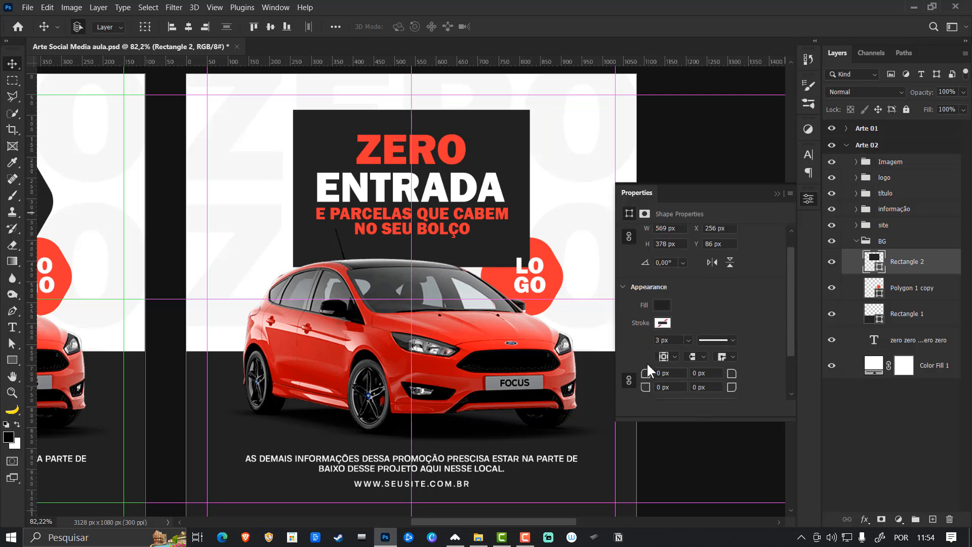
left_click(658, 373)
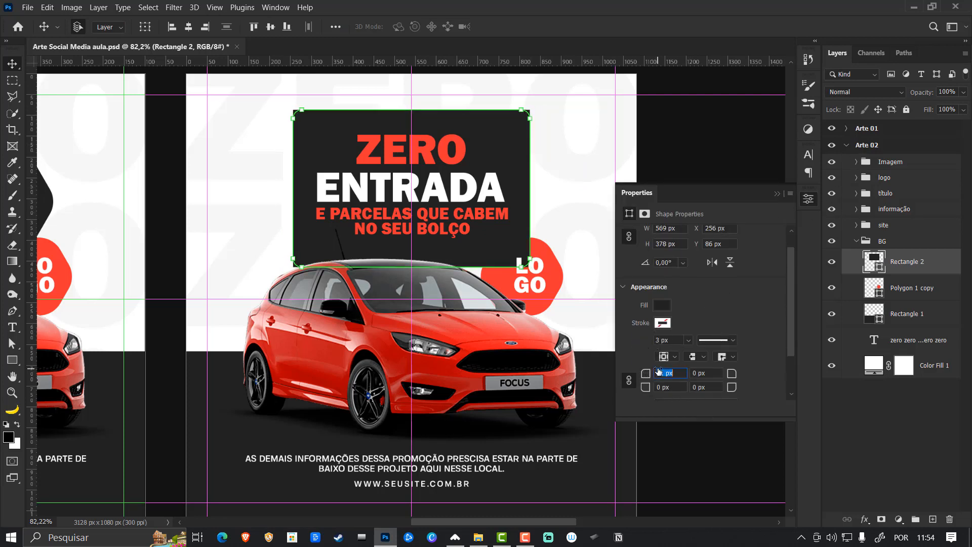
left_click_drag(659, 372, 666, 371)
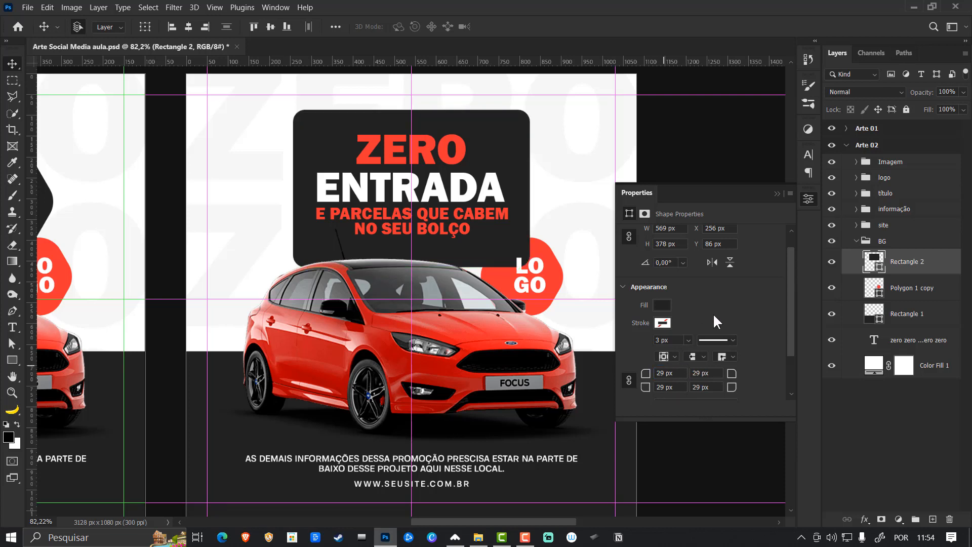
left_click(777, 194)
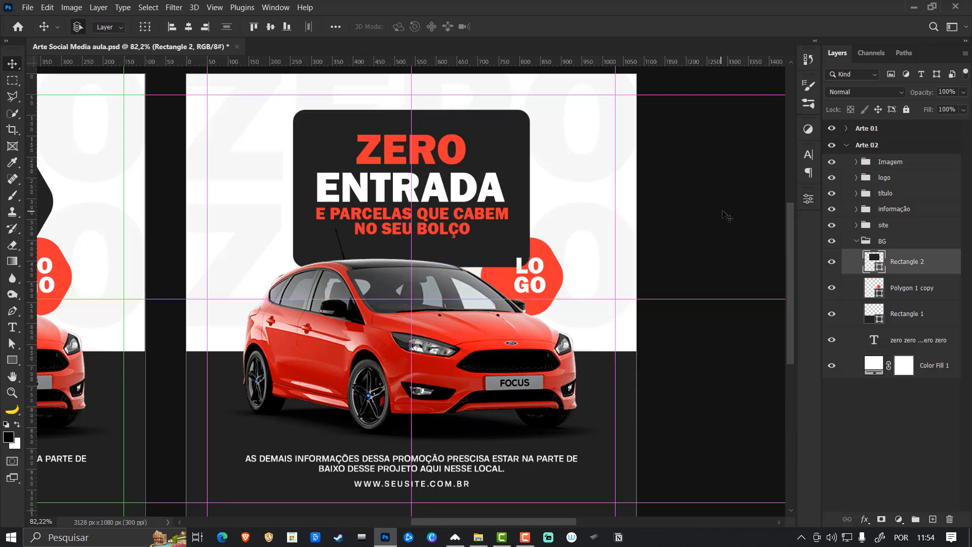
- Duplicate the rounded heading rectangle and place the copy directly beneath the original in the BG group
left_click(544, 273)
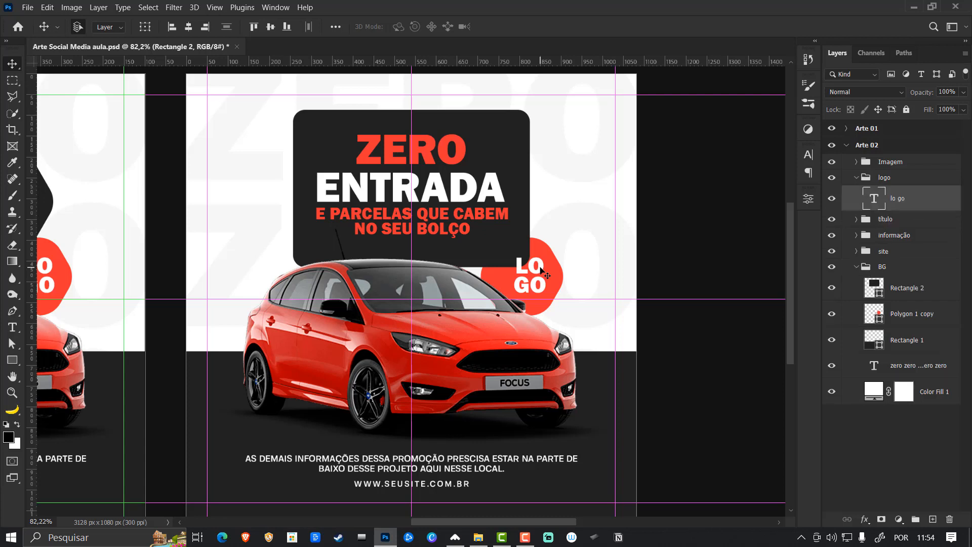
left_click(517, 152)
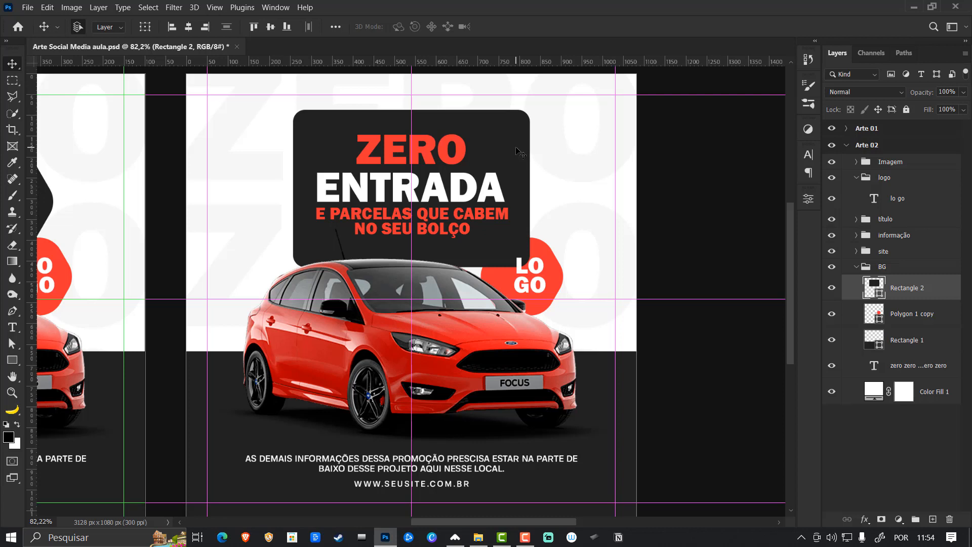
key("ctrl+j")
key("ctrl+bracketleft")
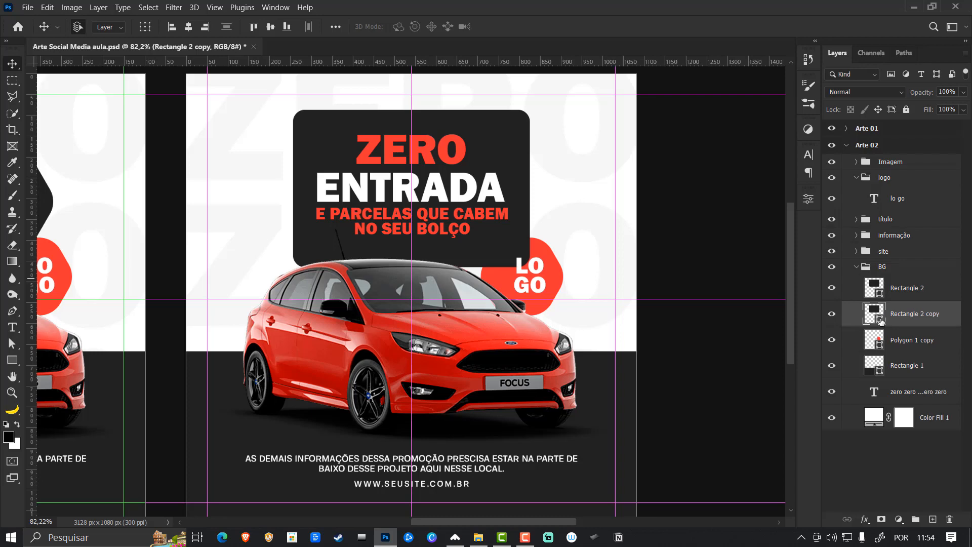
- Recolour the lower copy of the rounded heading rectangle with the red sampled from the ZERO text
double_click(881, 321)
left_click(463, 152)
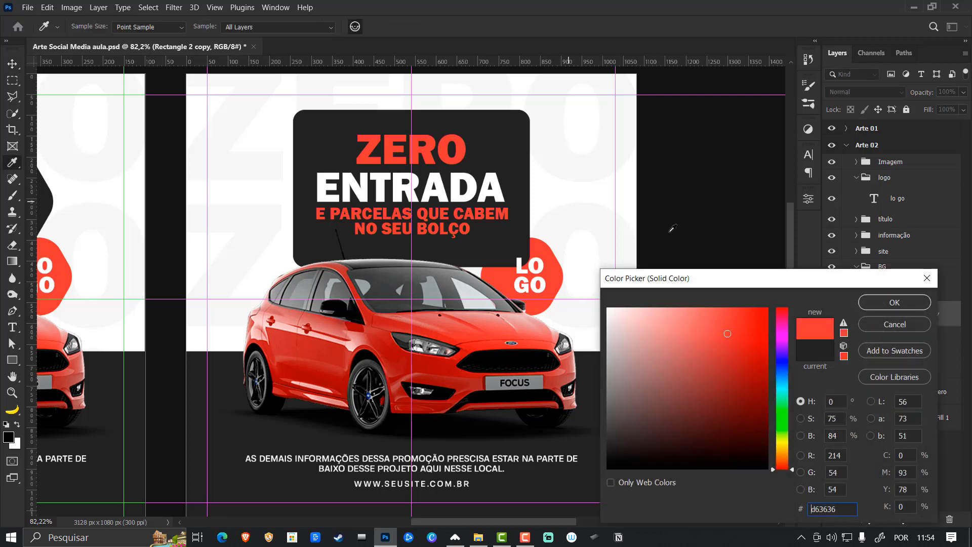
left_click(885, 302)
- Shorten the red rectangle symmetrically to about 166 px high and widen it evenly so it extends beyond both sides of the dark heading rectangle
key("ctrl+t")
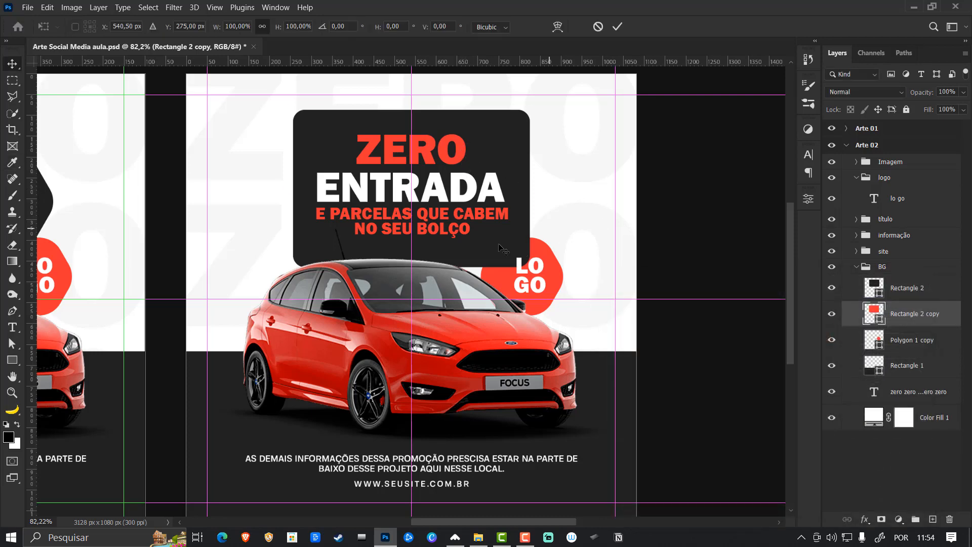
left_click_drag(411, 266, 413, 221)
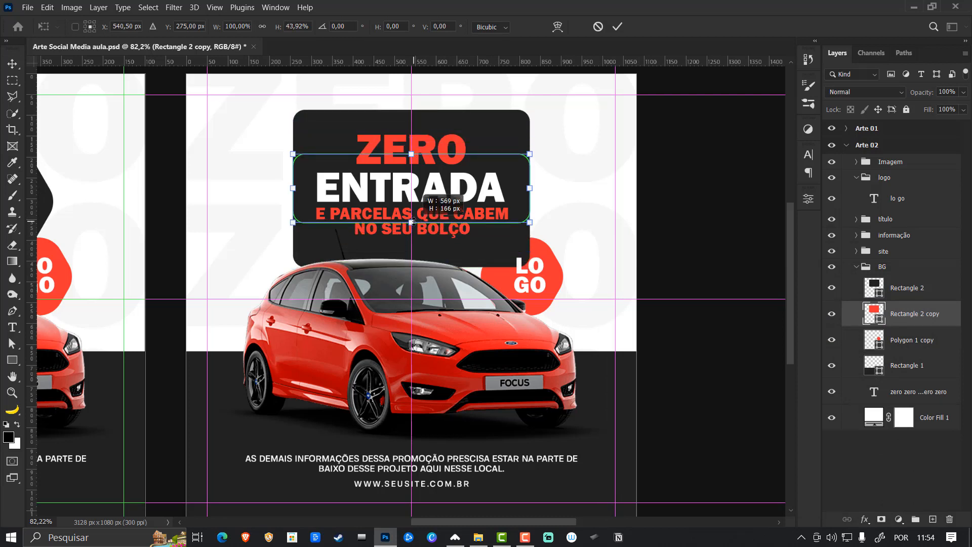
left_click_drag(413, 221, 413, 221)
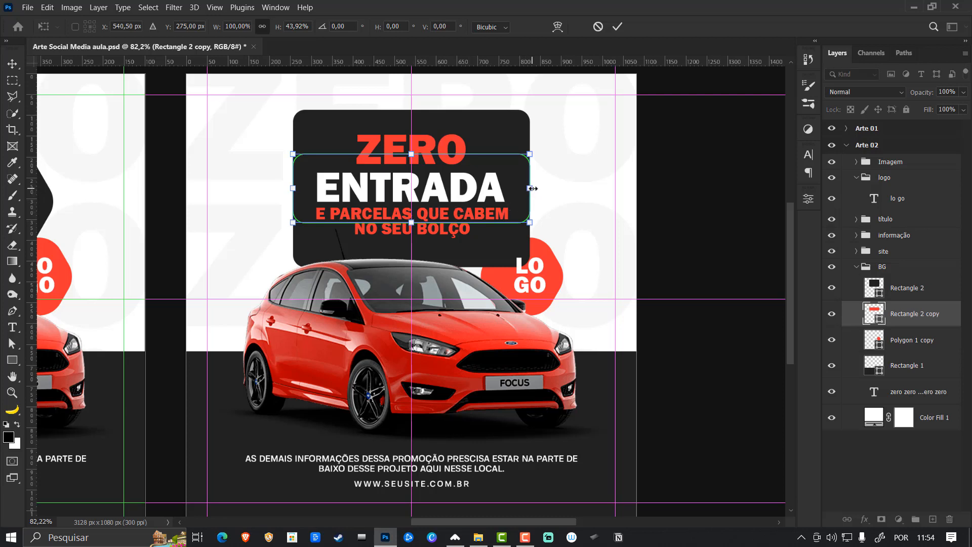
left_click_drag(533, 188, 589, 186)
key("Return")
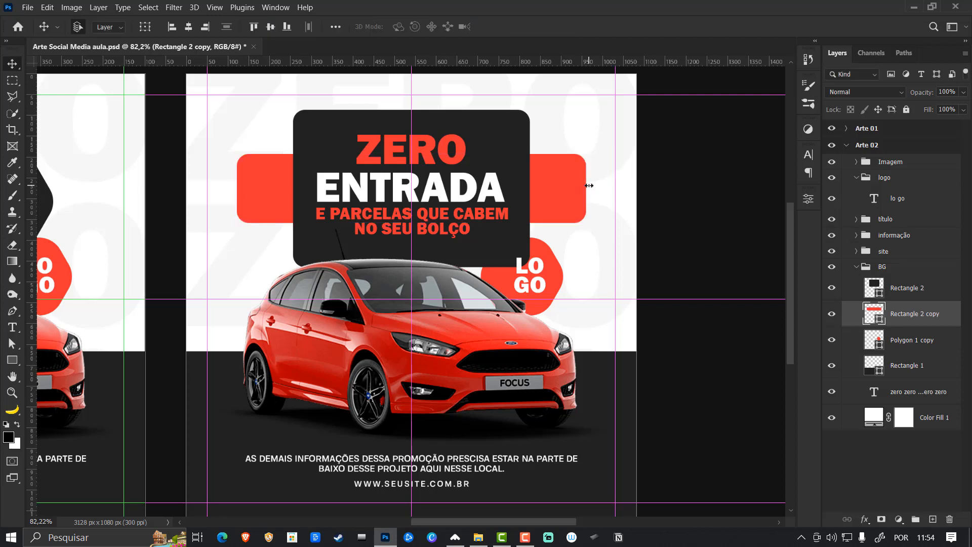
- Move the LO GO text from the hexagon onto the red rectangle's right end, centred vertically on the rectangle
left_click_drag(547, 273, 567, 181)
left_click(576, 175, "shift")
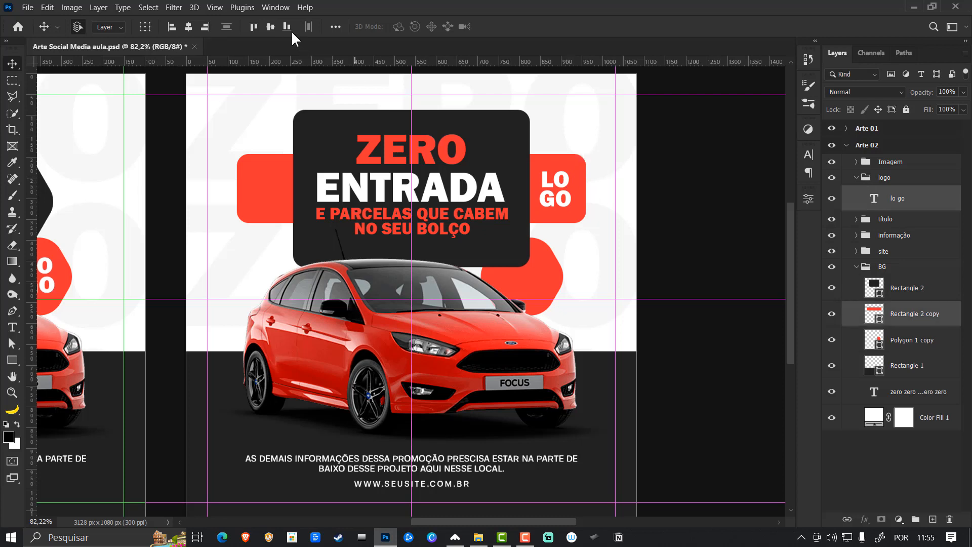
left_click(696, 188)
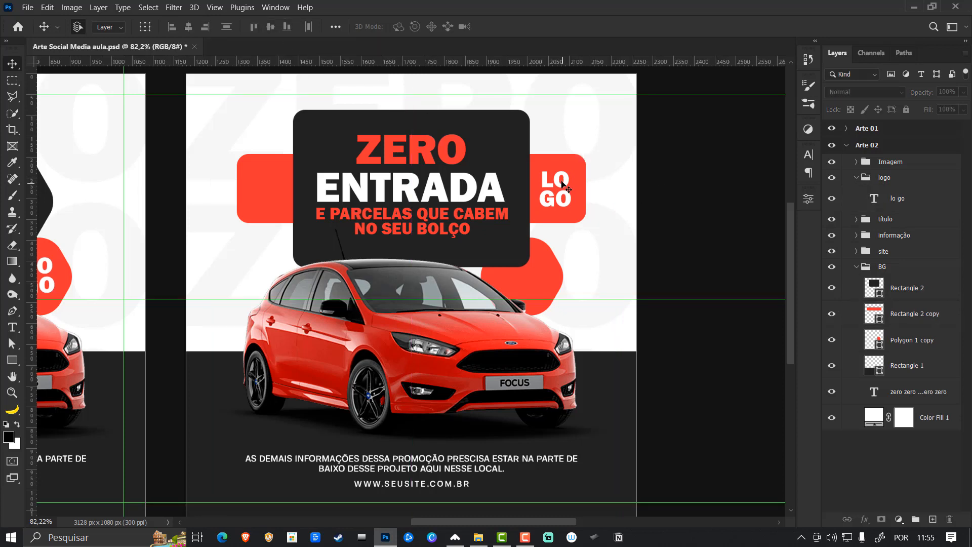
- Place a copy of the LO GO text on the red rectangle's left end and delete the leftover red hexagon
left_click_drag(568, 185, 279, 194)
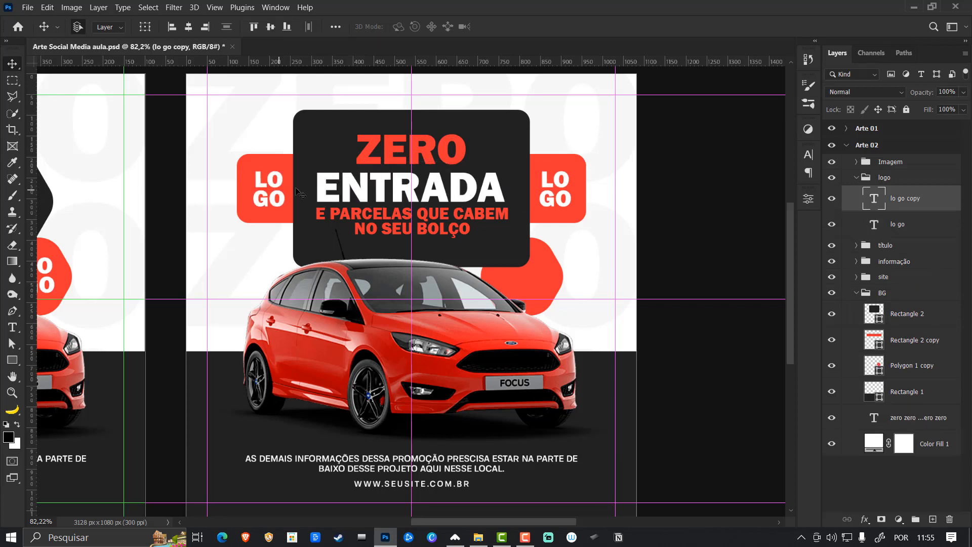
left_click(556, 278)
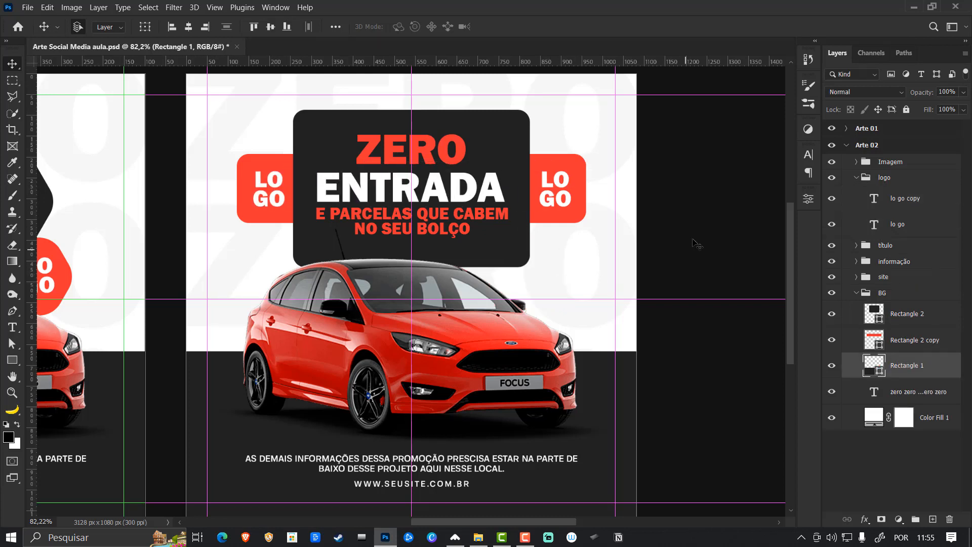
left_click(709, 231)
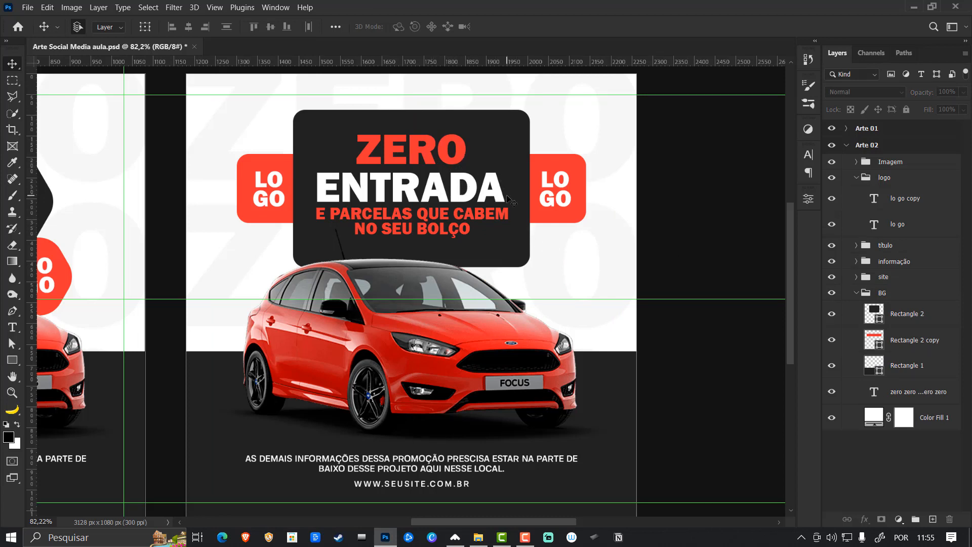
- Transform the dark heading rectangle, nudging its lower edge down very slightly
left_click(511, 256)
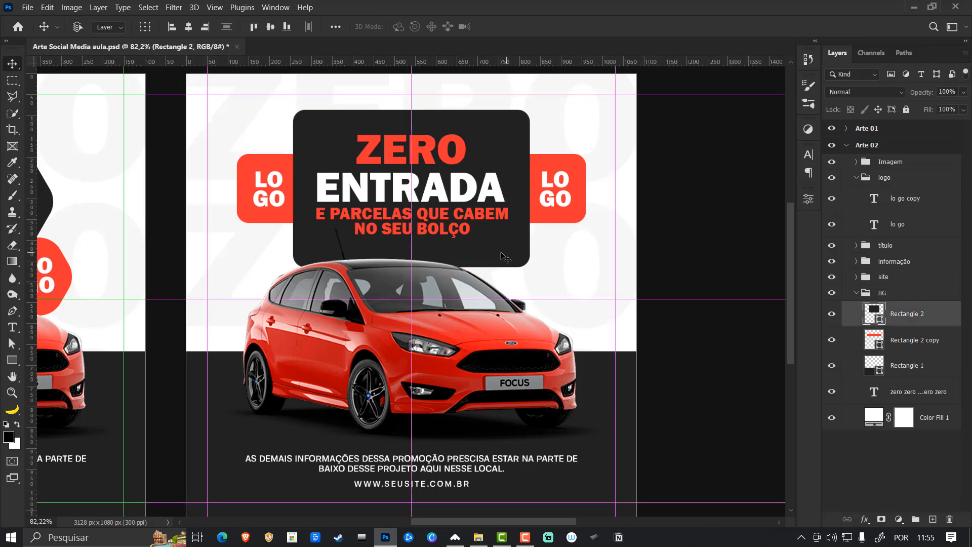
key("ctrl+t")
left_click_drag(413, 265, 413, 267)
key("Return")
- Collapse the BG group and save the document
left_click(700, 271)
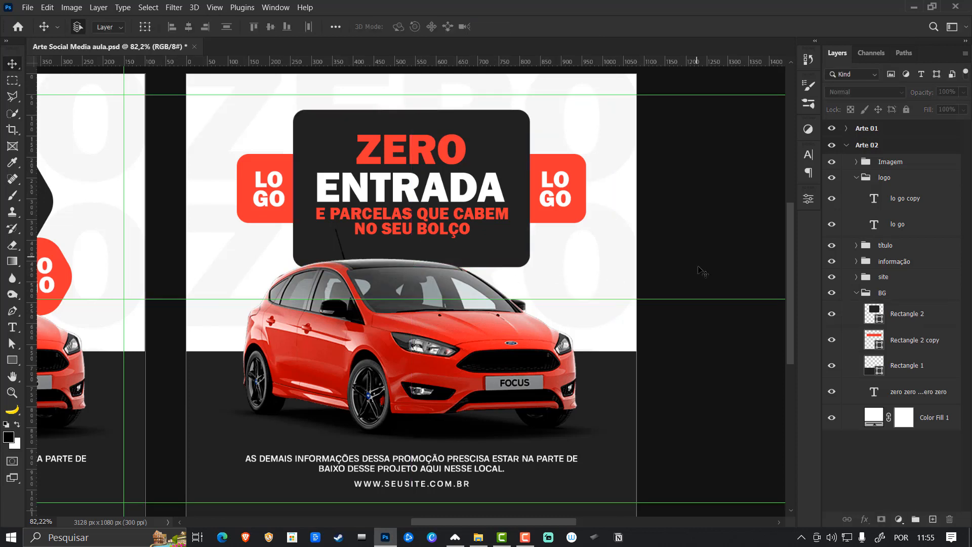
left_click(856, 293)
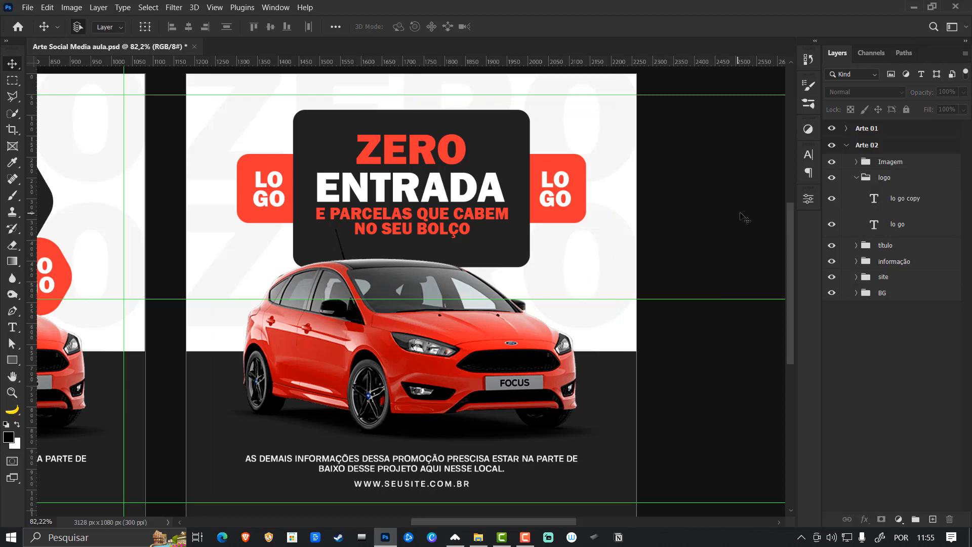
key("ctrl+s")
- Place the blue Focus ST picture Imagem (2) in the Imagem group, scaled to 25.63% and positioned over the red car
left_click(487, 354)
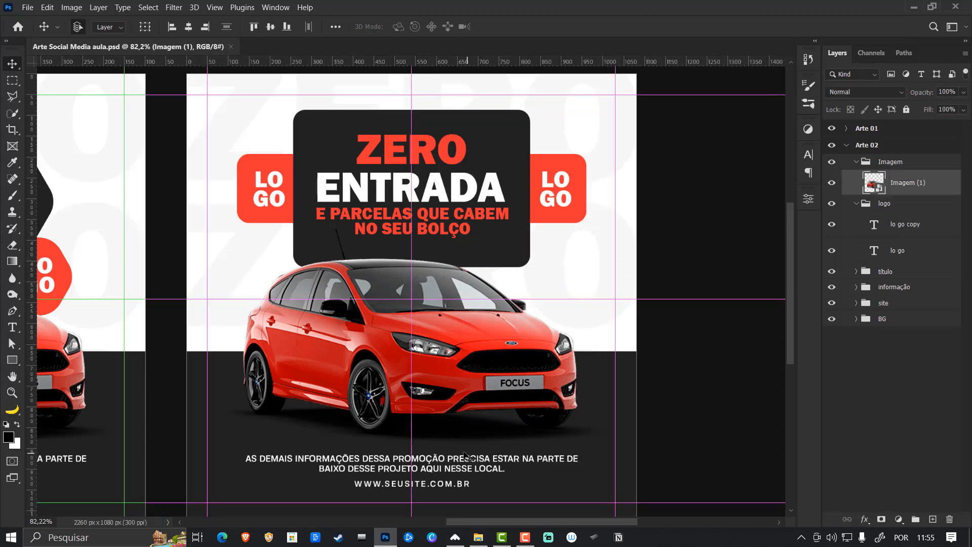
left_click(479, 538)
left_click_drag(321, 123, 414, 374)
left_click_drag(461, 260, 470, 275)
left_click_drag(646, 182, 630, 203)
left_click_drag(496, 286, 500, 286)
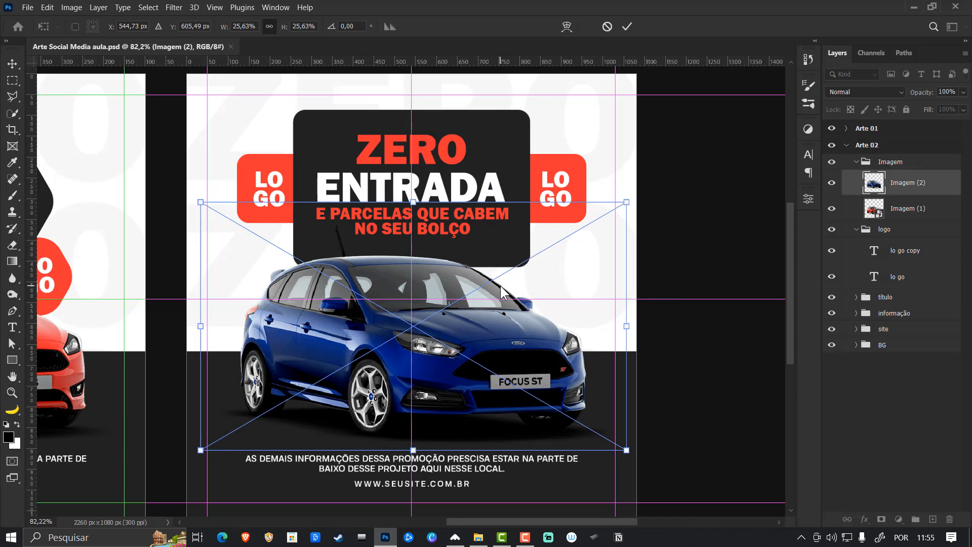
key("Return")
- Delete the red car layer Imagem (1) from the Arte 02 artboard
left_click(902, 215)
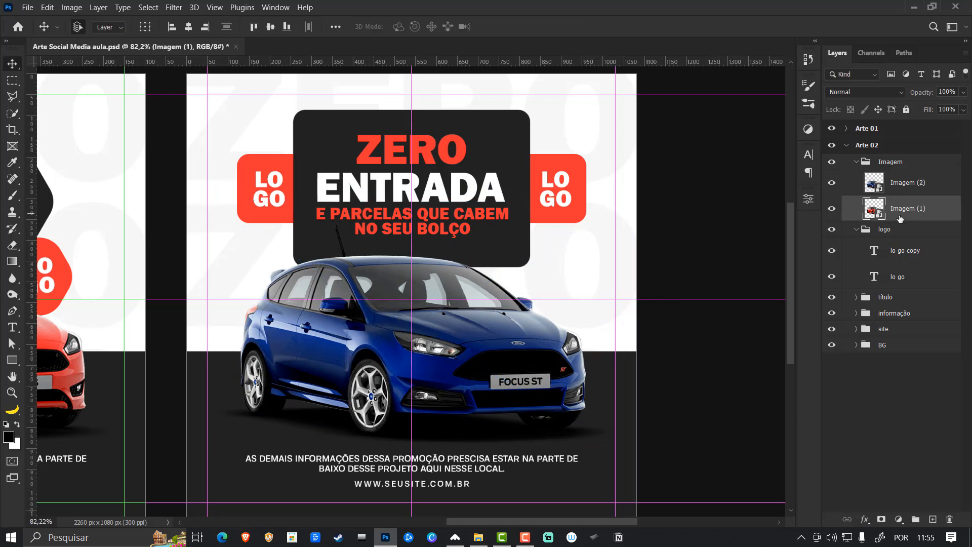
key("Delete")
left_click(718, 248)
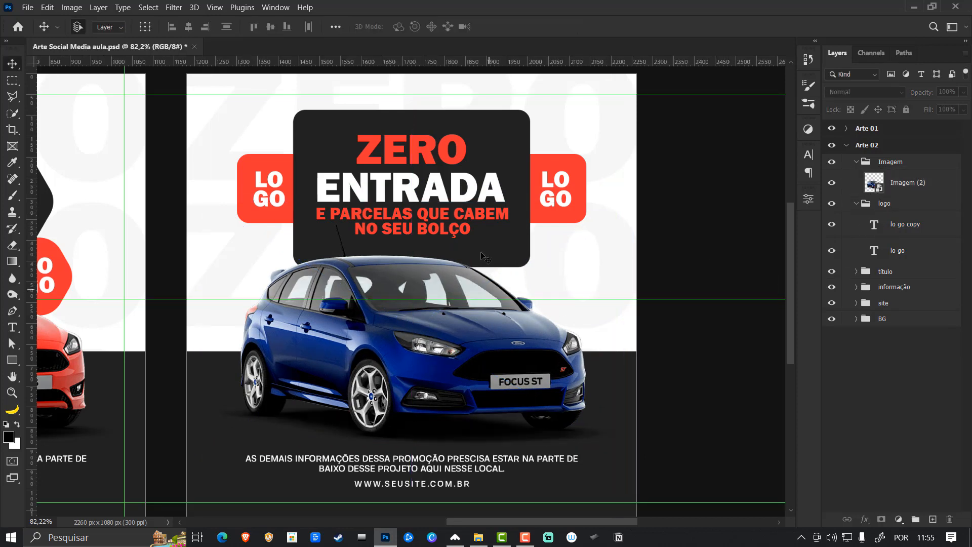
- Recolour the ZERO and E PARCELAS QUE CABEM NO SEU BOLÇO texts to a brightened version of the car's blue, 1237be
left_click(467, 151)
left_click(474, 215, "shift")
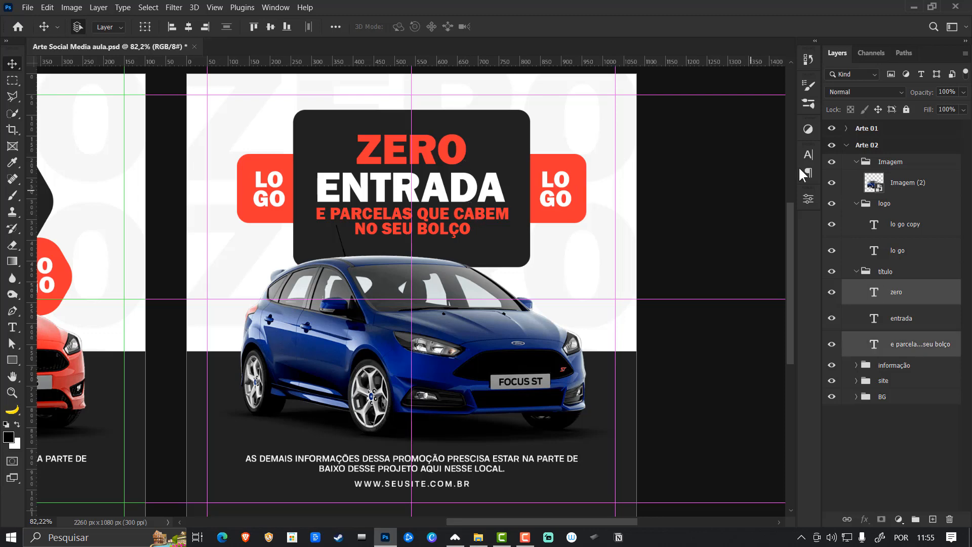
left_click(809, 155)
left_click(780, 228)
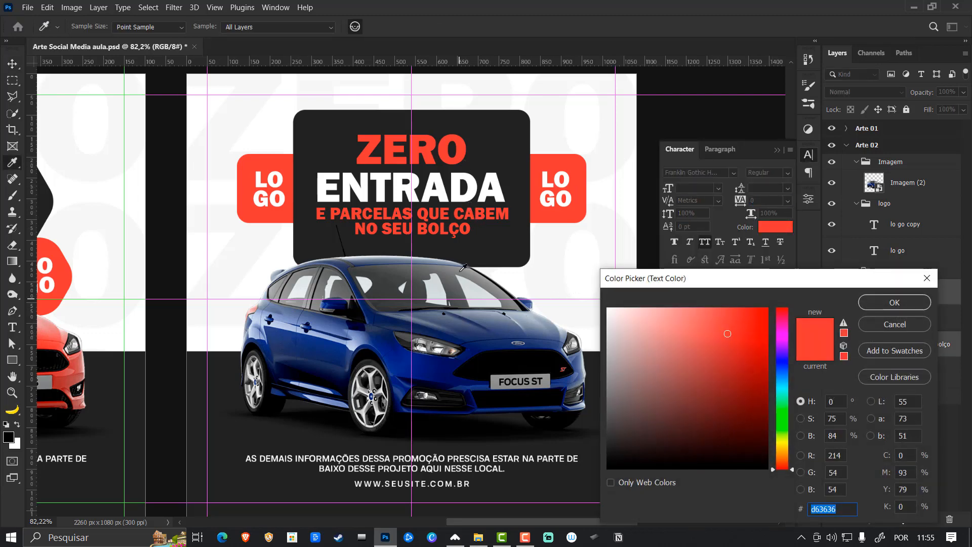
left_click(456, 331)
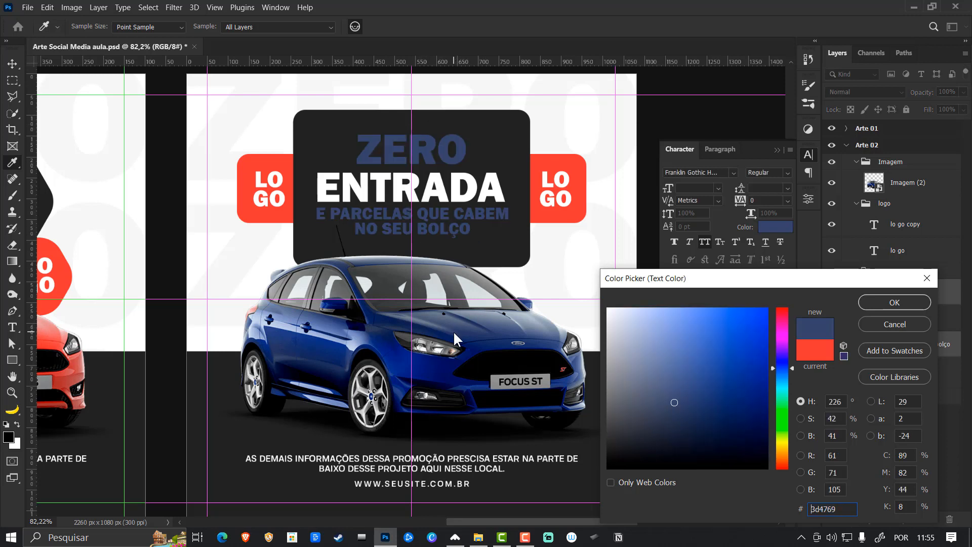
left_click(390, 347)
left_click(378, 343)
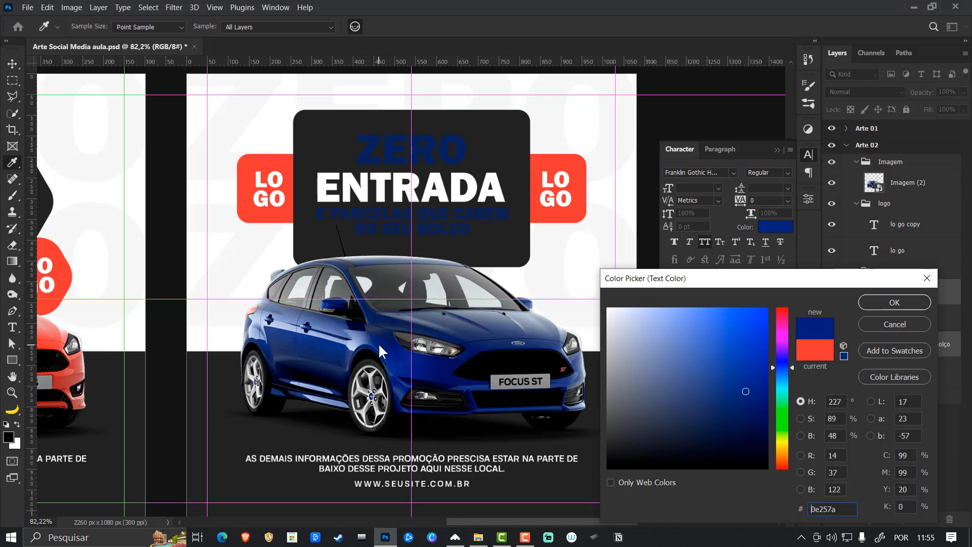
left_click(748, 391)
left_click_drag(748, 390, 753, 349)
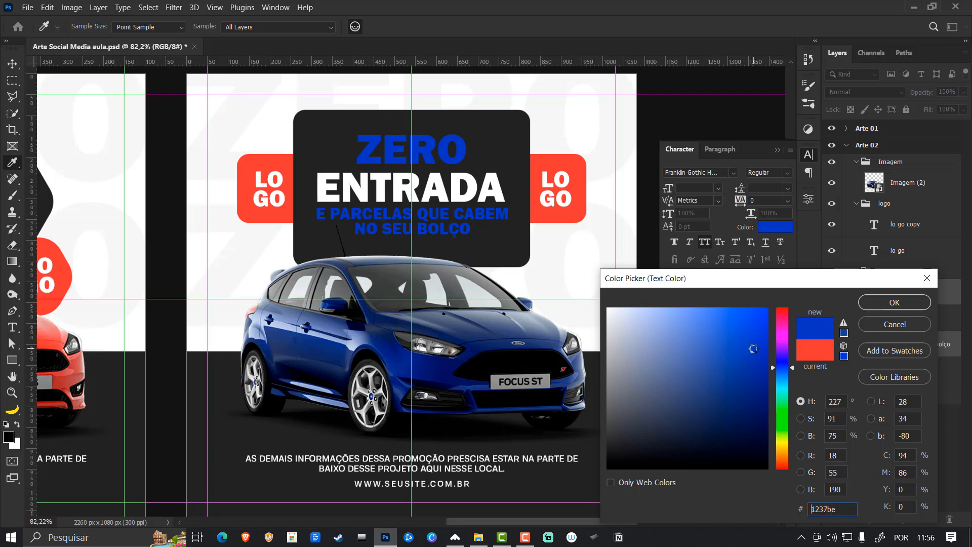
left_click(893, 302)
- Recolour the red rectangle behind the logos with the blue sampled from the ZERO text
left_click(581, 206)
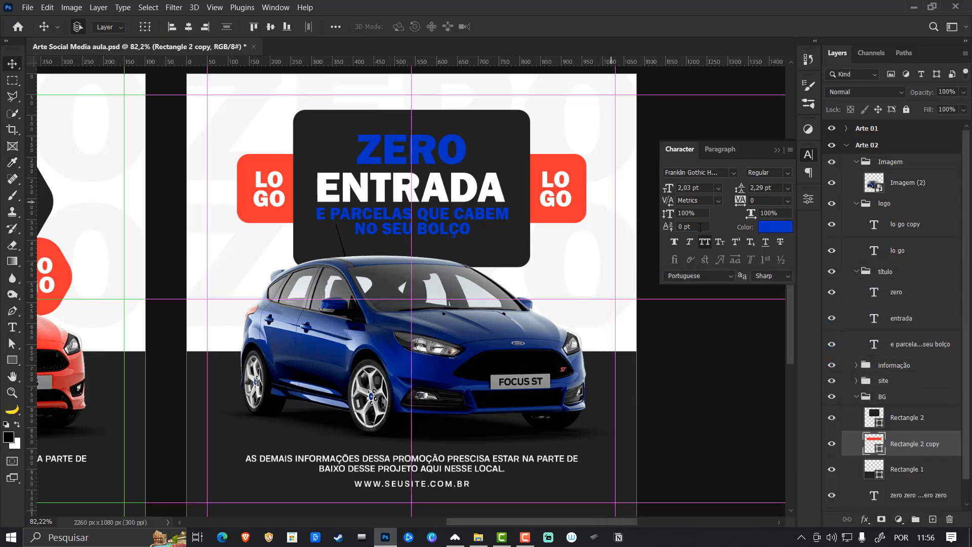
double_click(880, 449)
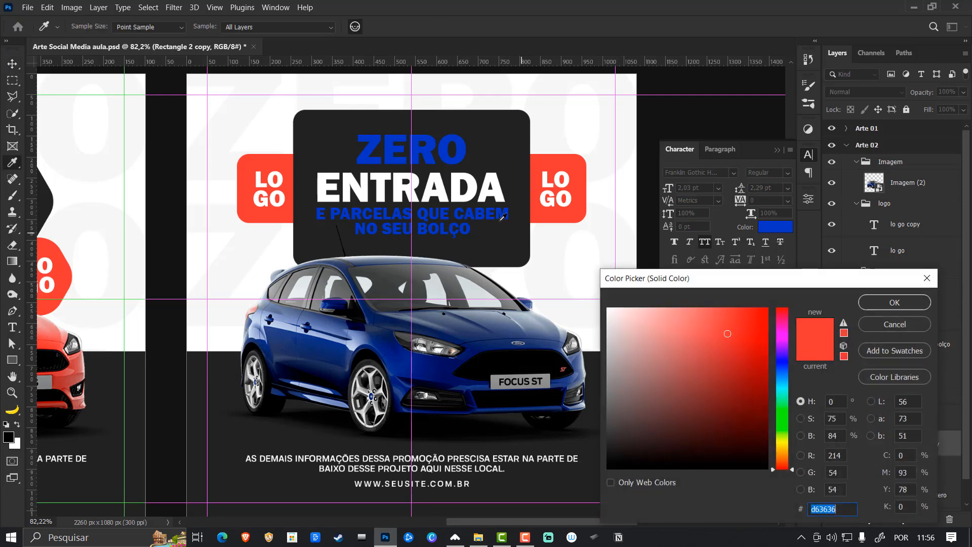
left_click(468, 145)
left_click(887, 303)
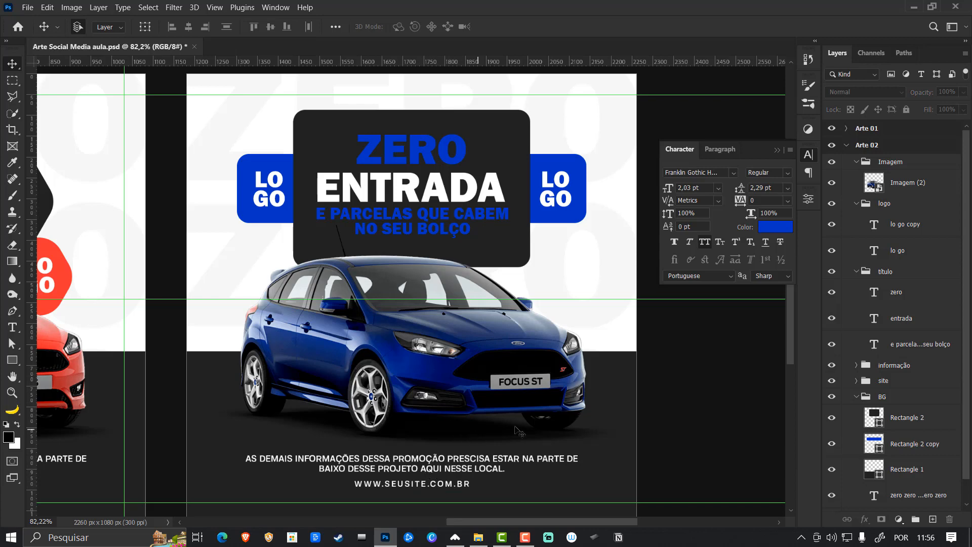
- Recolour the dark panel at the bottom of the Arte 02 artboard with the logo rectangle's blue, 1237be
left_click(622, 400)
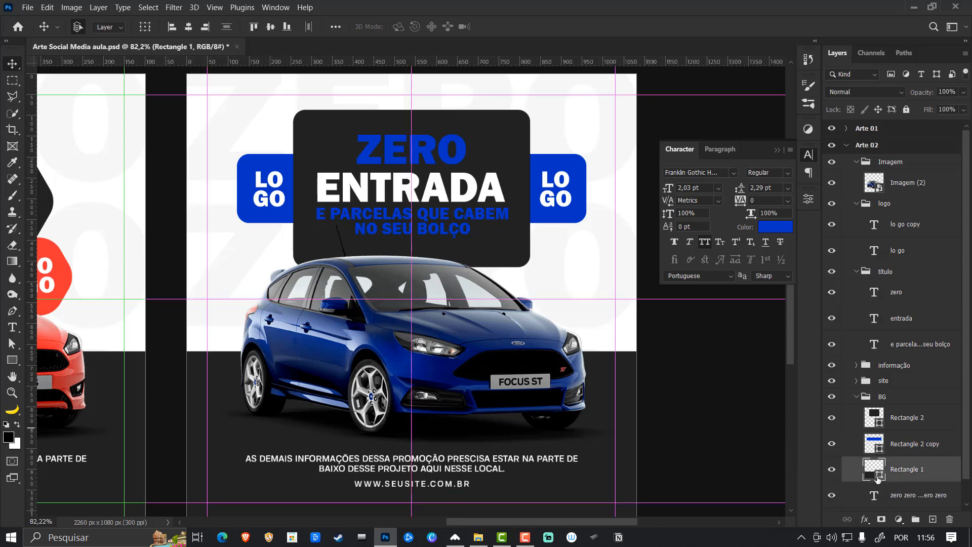
double_click(880, 476)
left_click(570, 213)
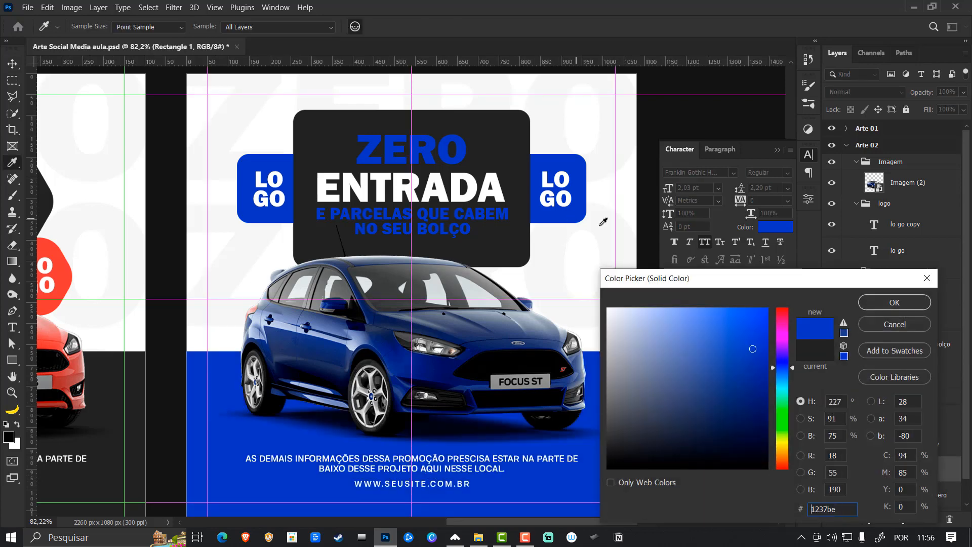
left_click(861, 303)
left_click(719, 366)
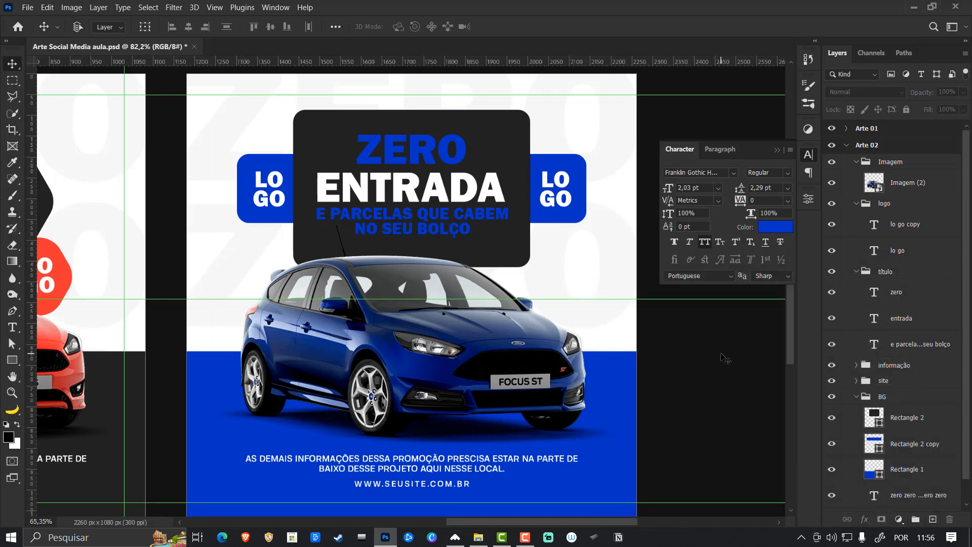
- Hide the Character settings, collapse the layer groups and the Arte 02 artboard, and save the document
key("ctrl+0")
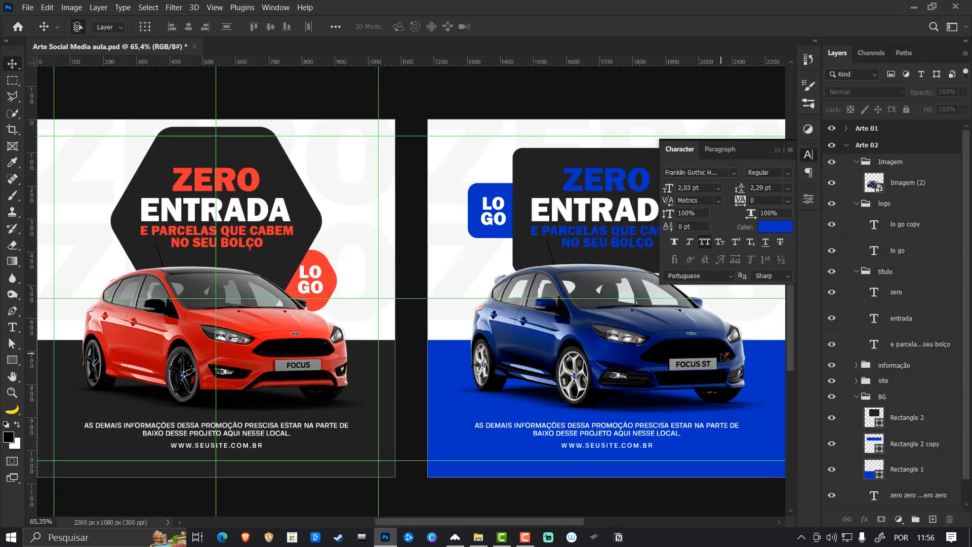
left_click(775, 146)
left_click_drag(701, 272, 509, 277)
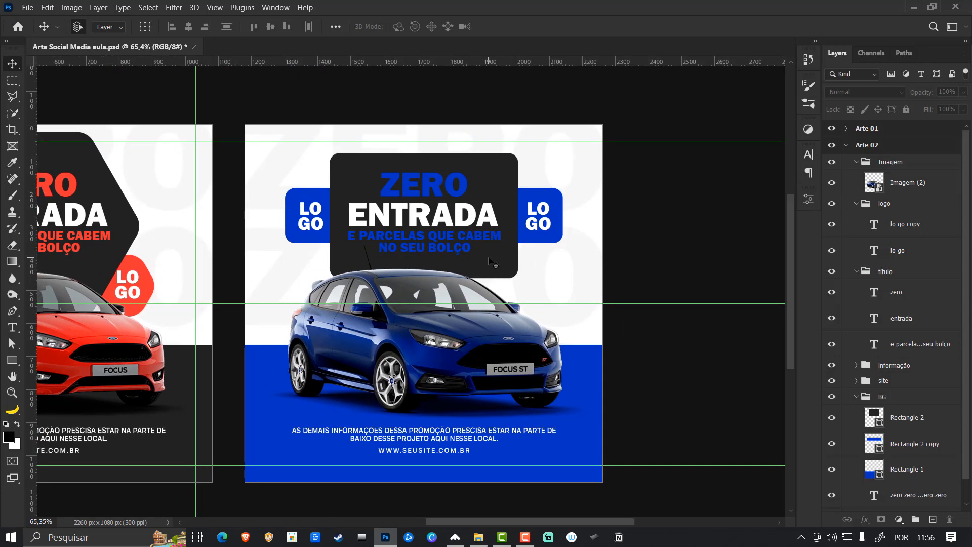
left_click(856, 203, "ctrl")
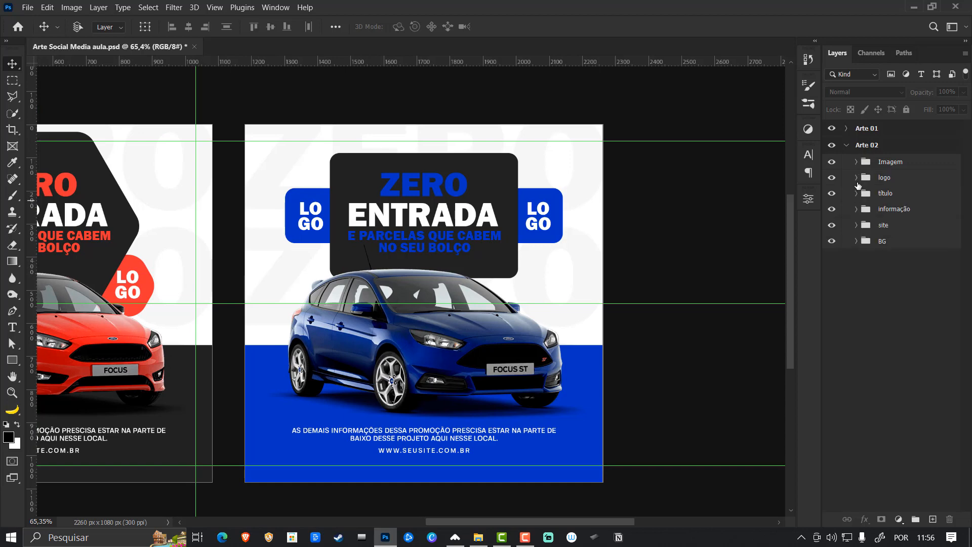
left_click(846, 146)
key("ctrl+s")
scroll(629, 215, "left", 3)
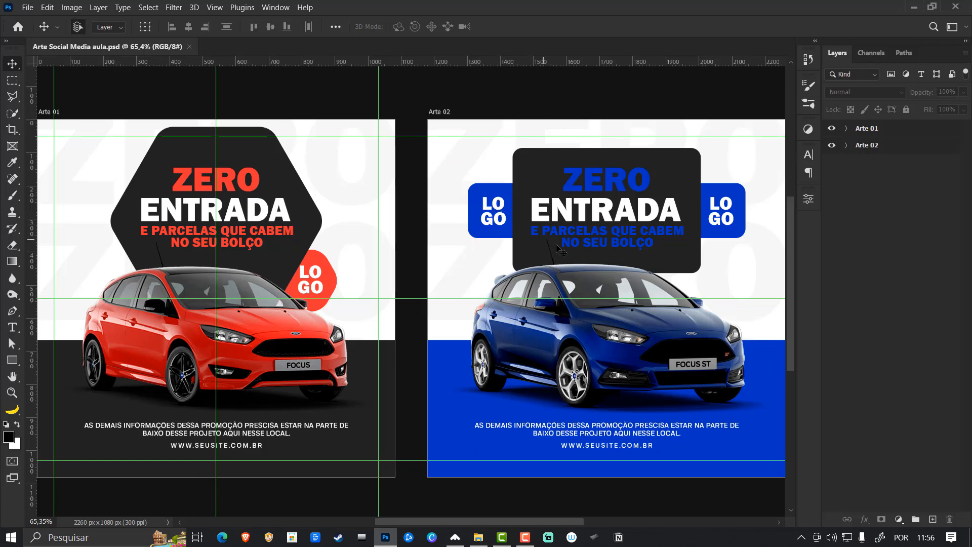
- Brighten the blue car image in Arte 02 with Curves, using points at input 178, output 203 and input 60, output 71
left_click(883, 147, "alt")
left_click(732, 245)
left_click(486, 356)
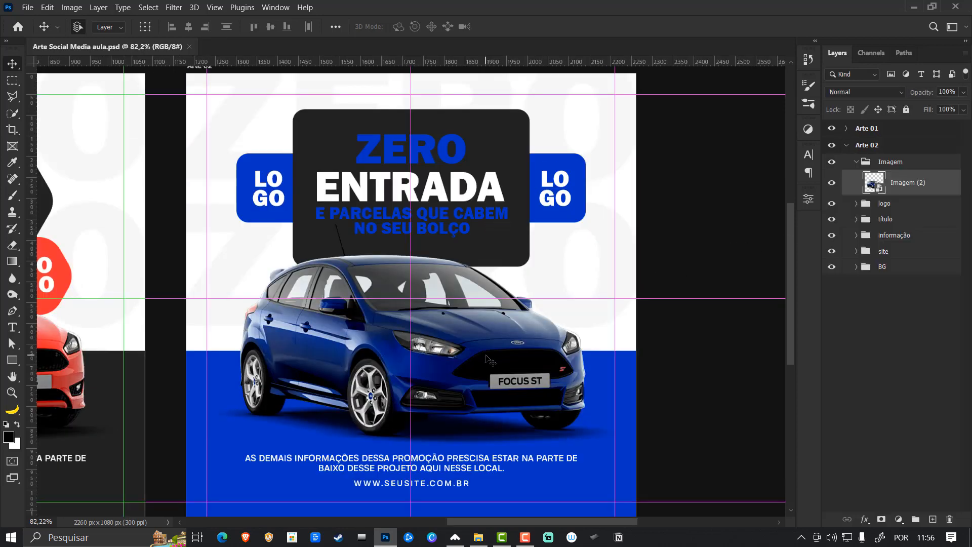
key("ctrl+m")
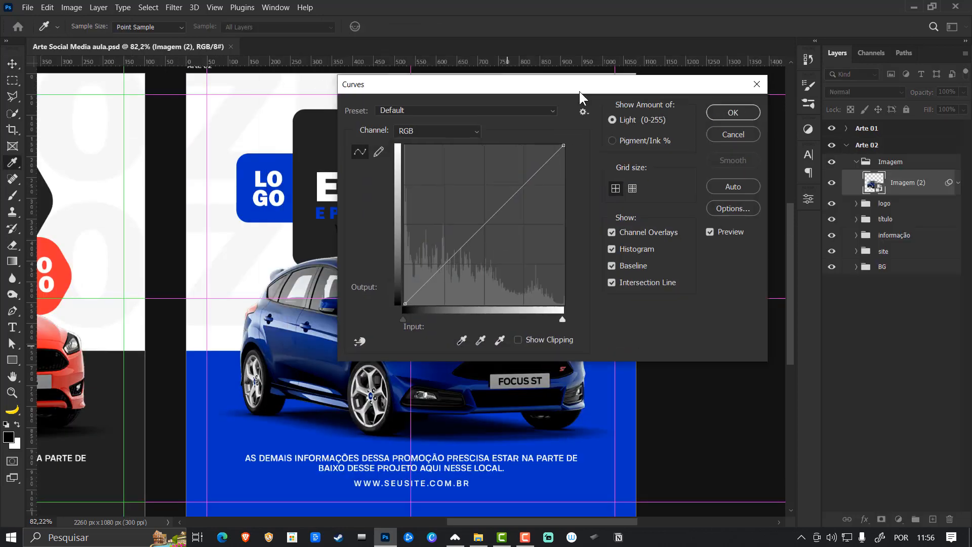
left_click_drag(580, 91, 768, 113)
left_click_drag(713, 209, 704, 199)
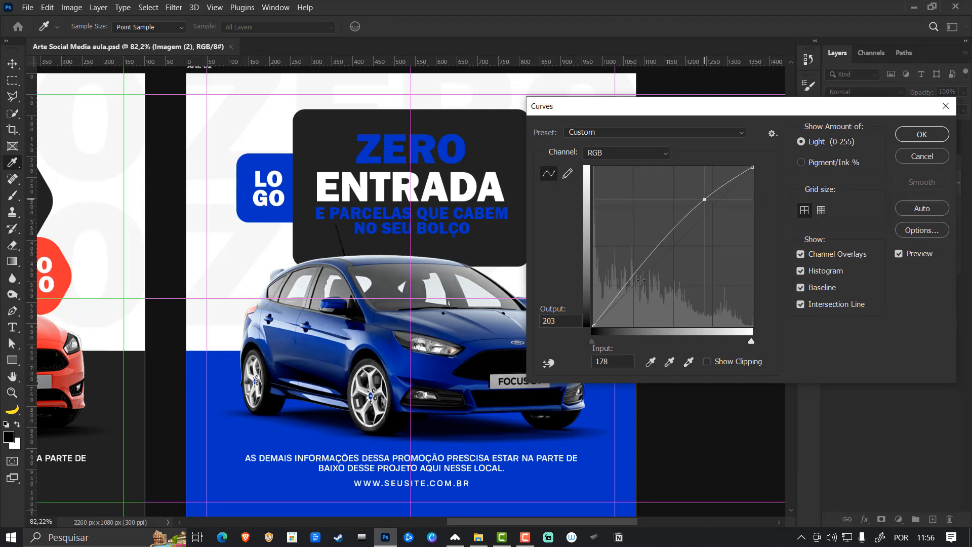
left_click(632, 281)
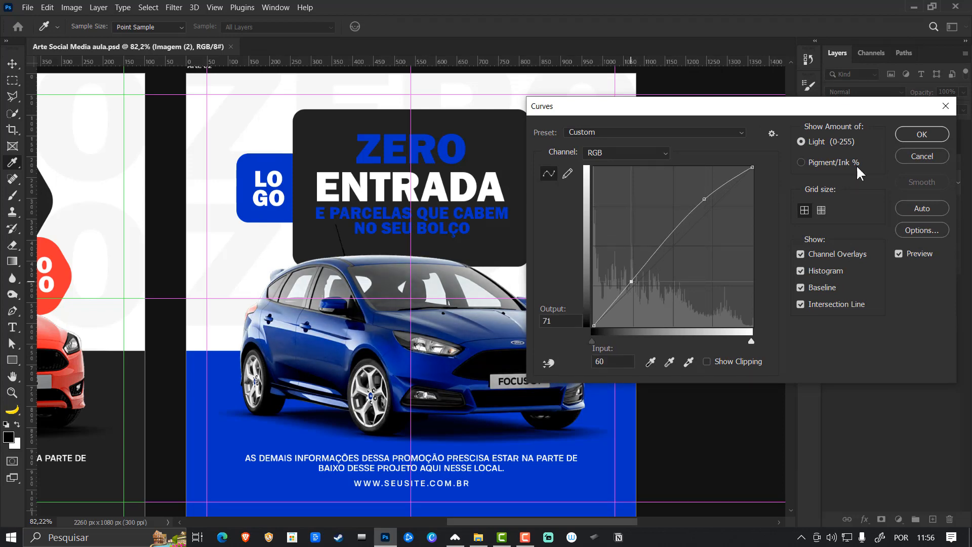
left_click(921, 135)
- Collapse the blue car layer's smart filters, the Imagem group and the Arte 02 artboard
left_click(956, 185)
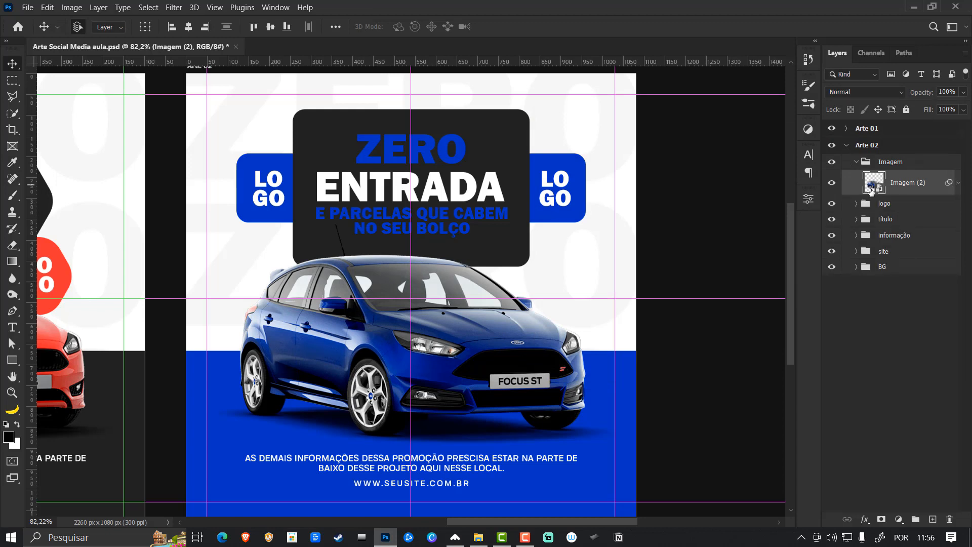
left_click(857, 163)
left_click(846, 145)
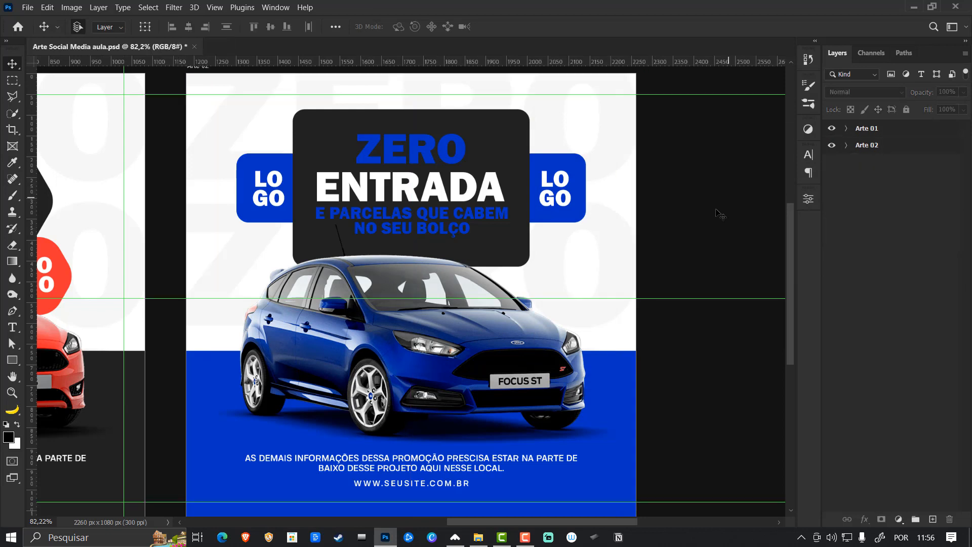
- Clear the artboard guides from both Arte 01 and Arte 02
left_click(879, 147)
left_click(876, 128, "shift")
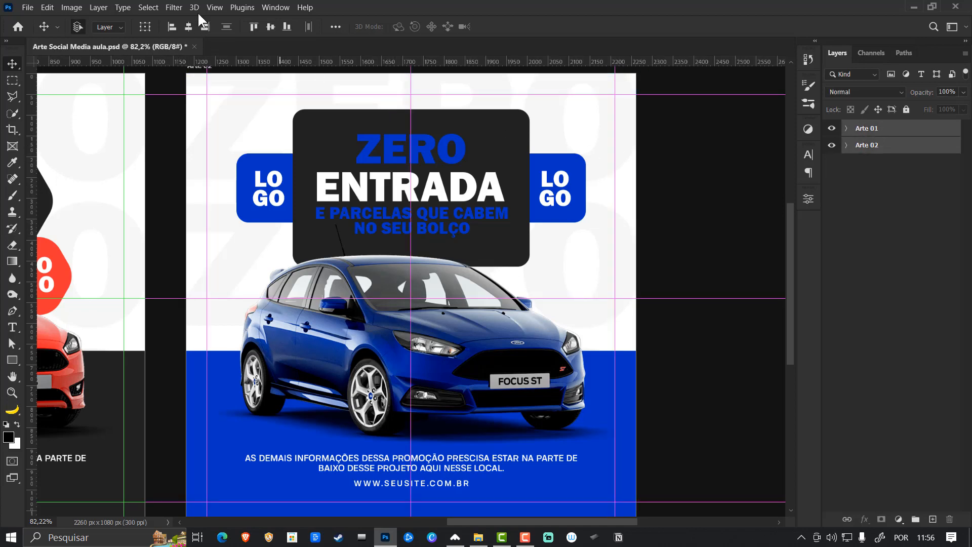
left_click(214, 7)
mouse_move(244, 321)
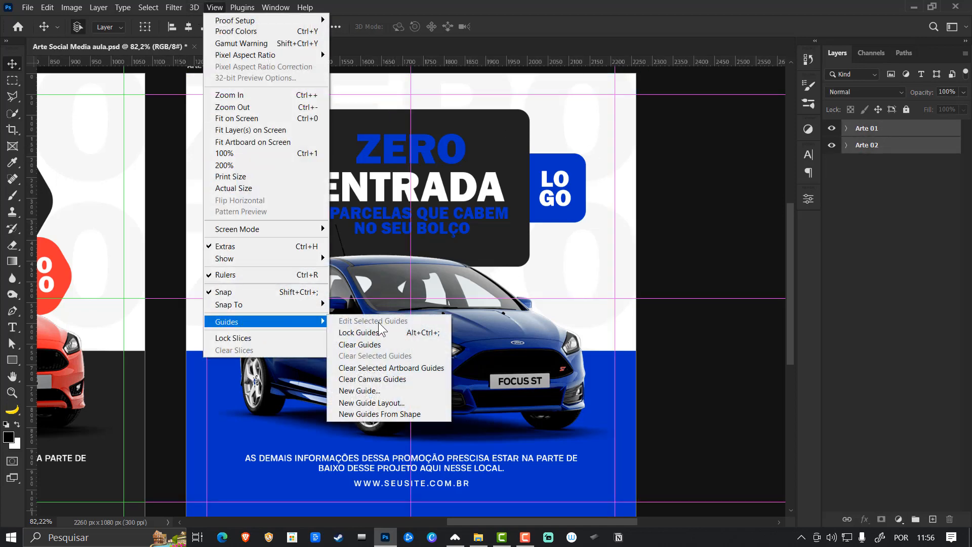
left_click(382, 367)
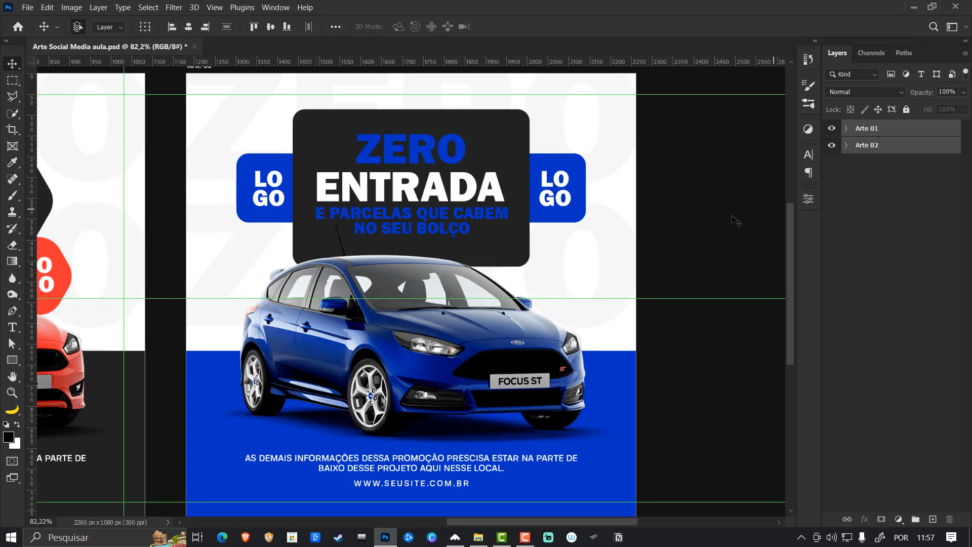
- Hide the remaining guides and other on-canvas extras, and leave both artboards deselected
left_click(866, 156)
left_click(876, 130)
left_click(215, 7)
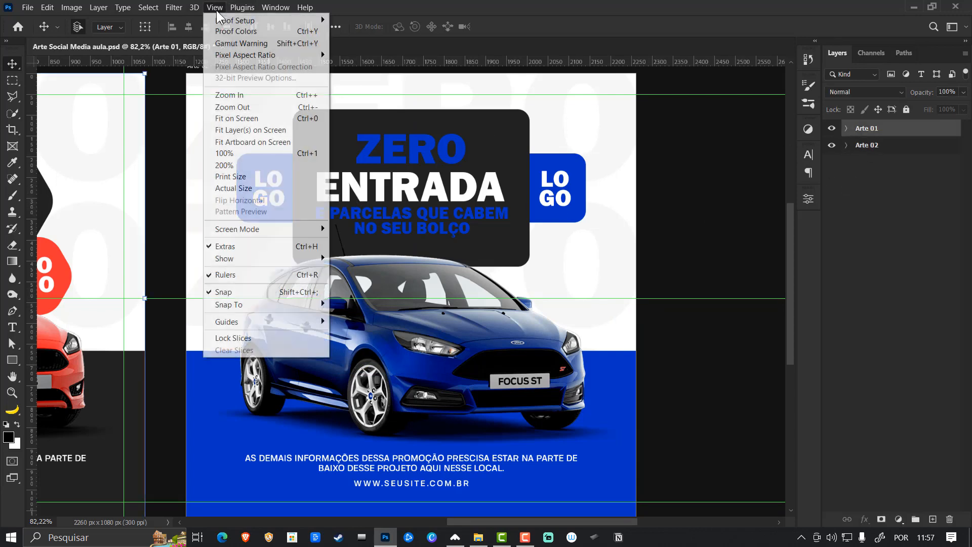
left_click(701, 227)
key("ctrl+0")
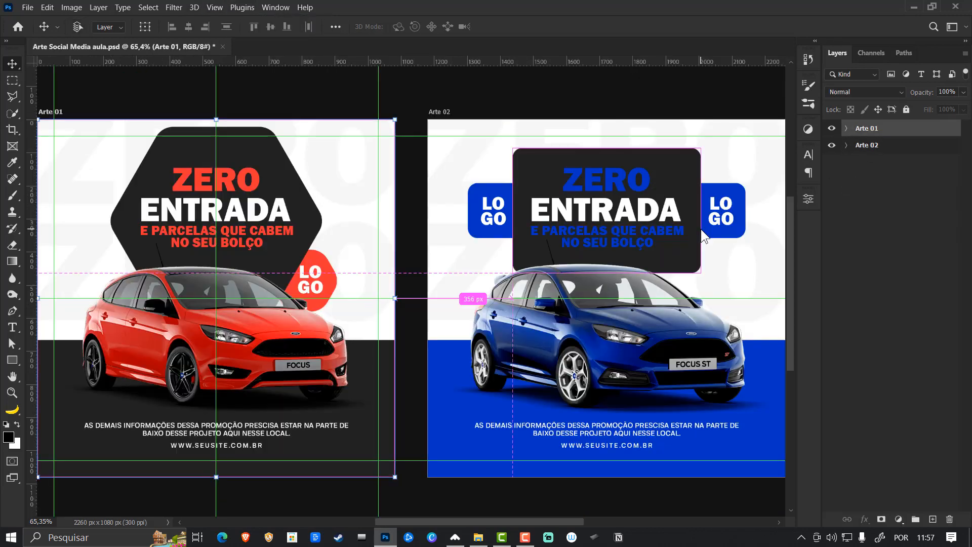
key("ctrl+h")
left_click(463, 114)
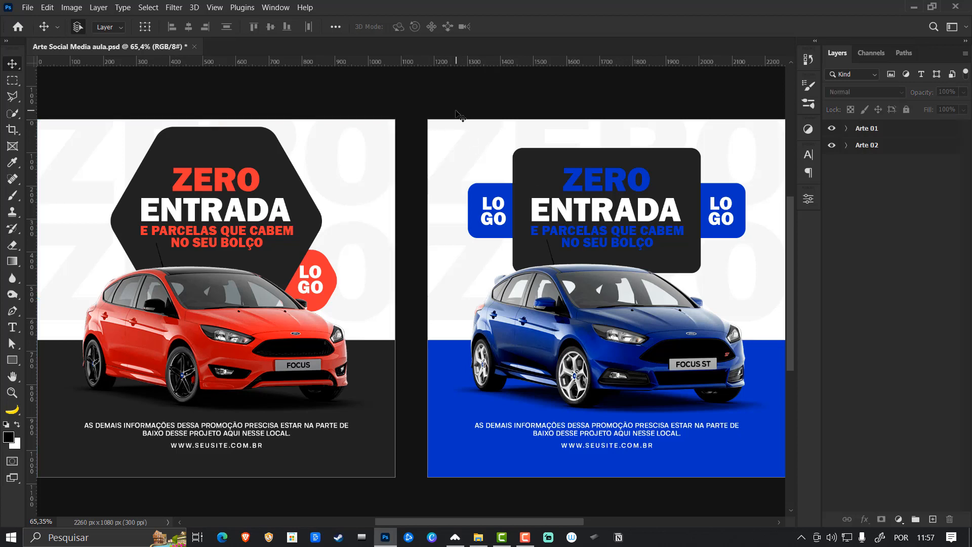
- Inspect both artboards up close and check the extents of Arte 02's bottom blue rectangle with Free Transform
left_click(867, 131, "alt")
left_click(663, 210)
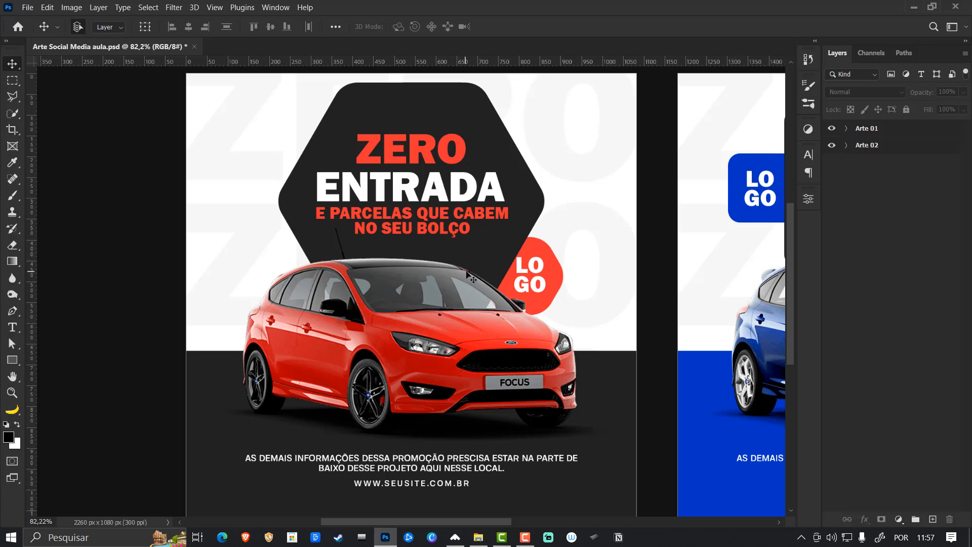
left_click(882, 147, "alt")
left_click(713, 237)
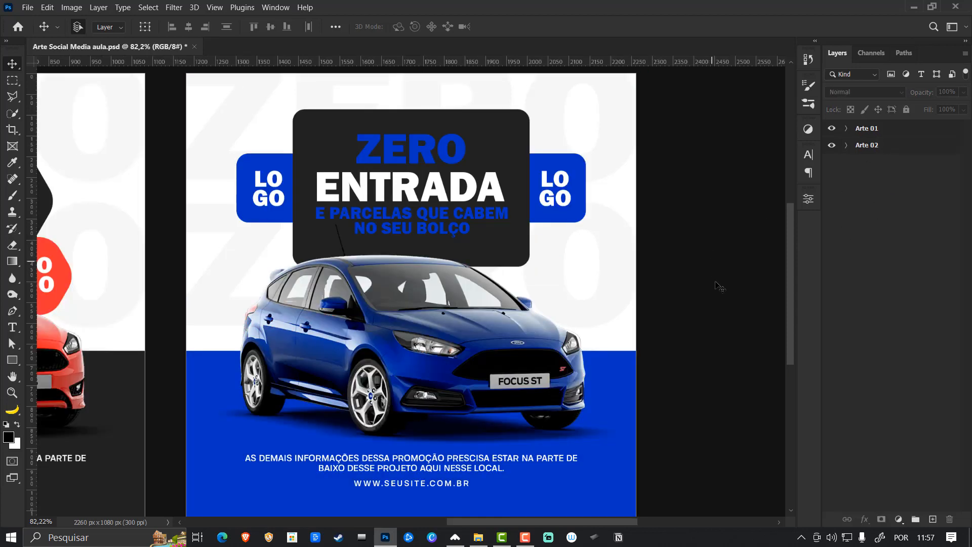
left_click(623, 381)
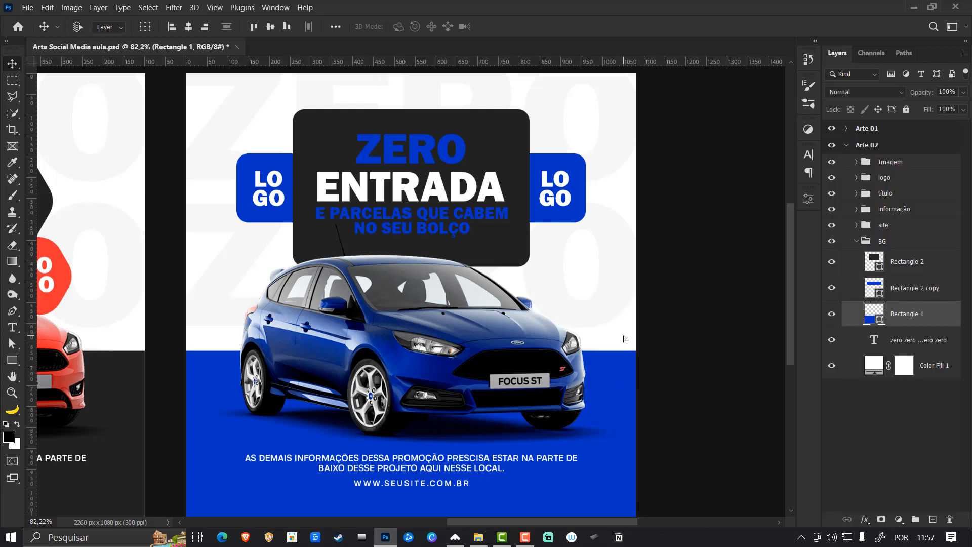
key("ctrl+t")
left_click_drag(522, 427, 511, 429)
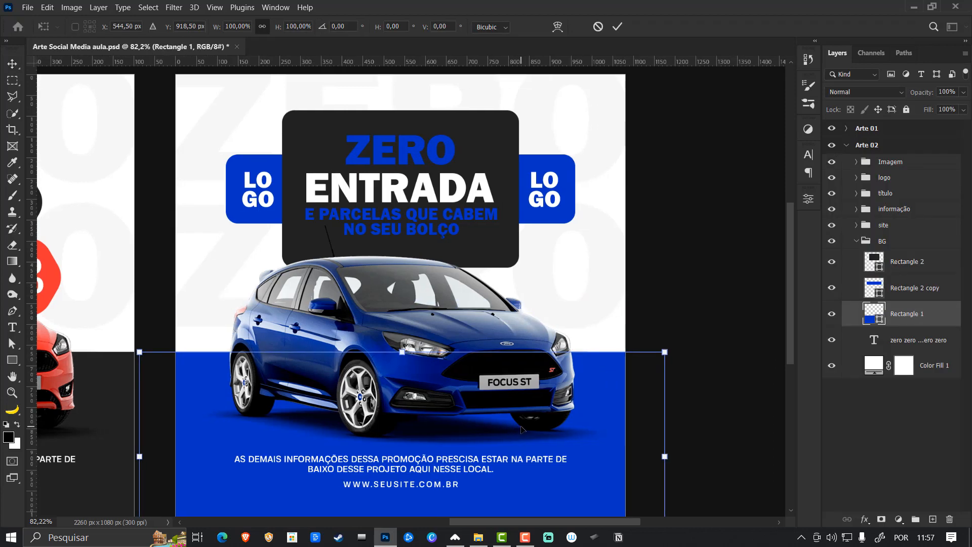
key("Return")
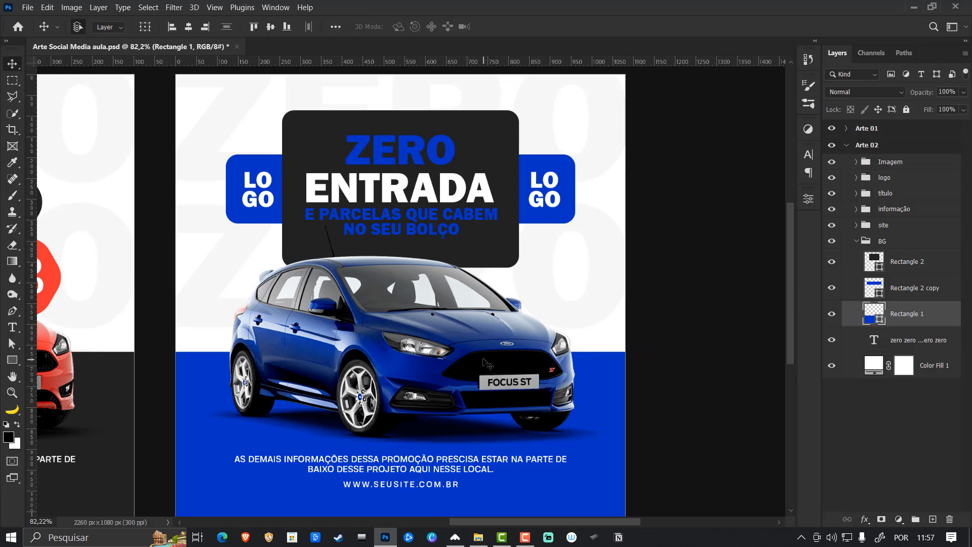
- Collapse the BG group and the Arte 02 artboard, clear the selection, and save the document
left_click(857, 241)
left_click(846, 145)
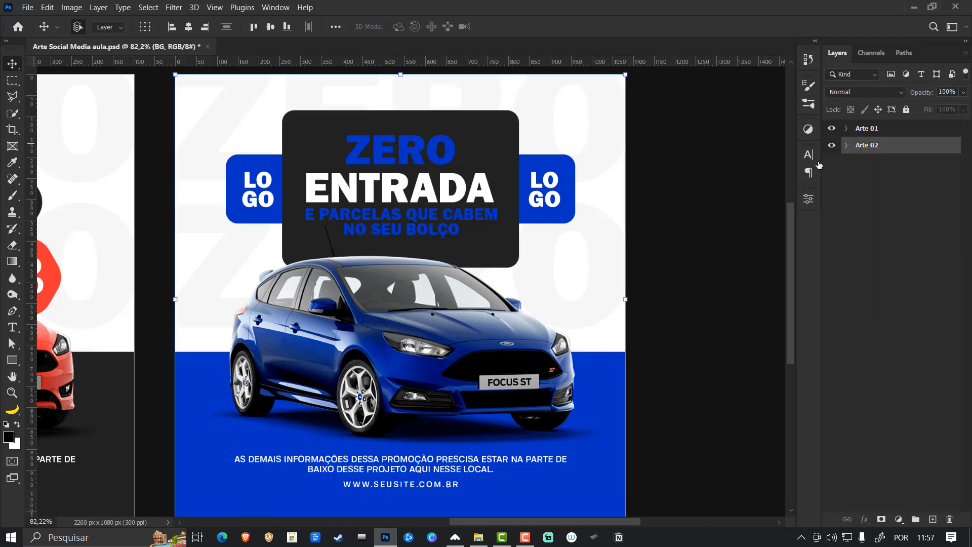
left_click(693, 209)
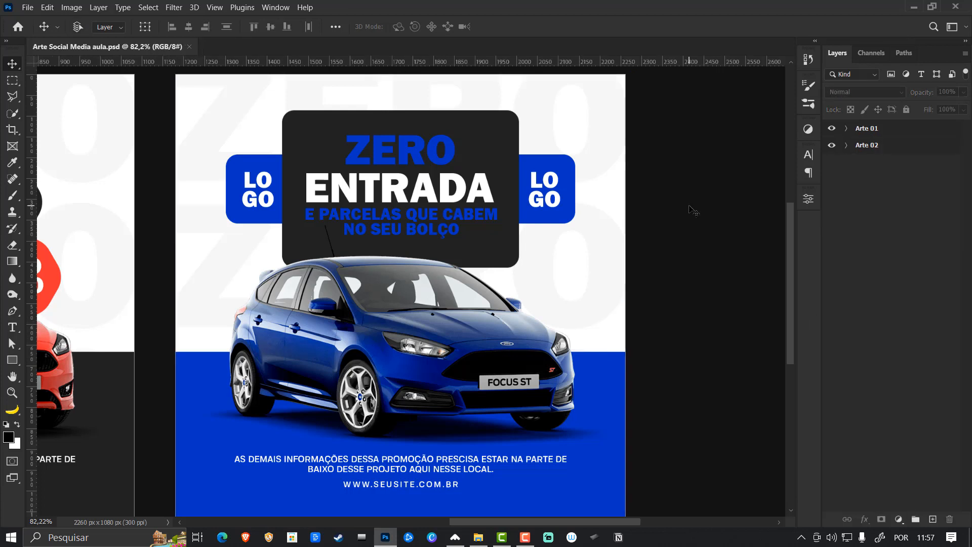
key("ctrl+0")
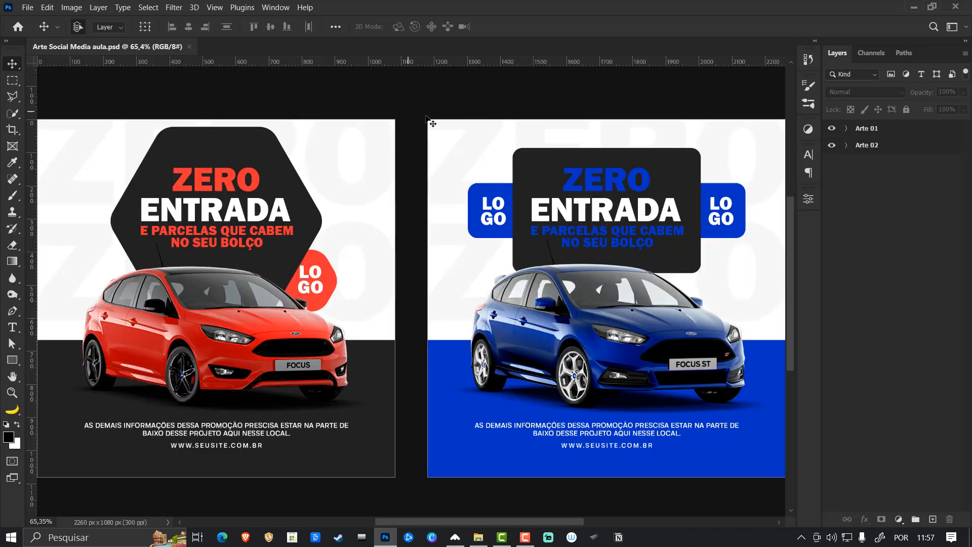
left_click(880, 133)
key("ctrl+0")
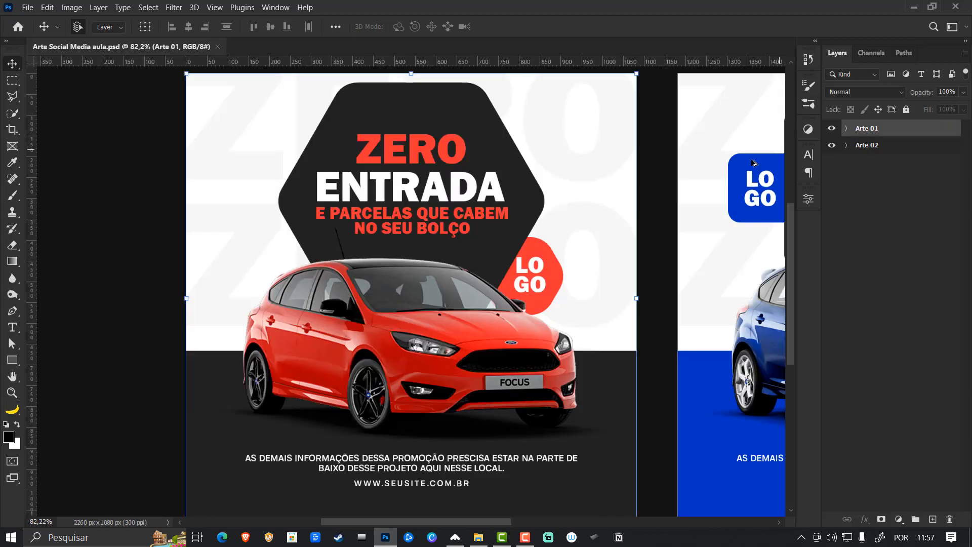
left_click(657, 193)
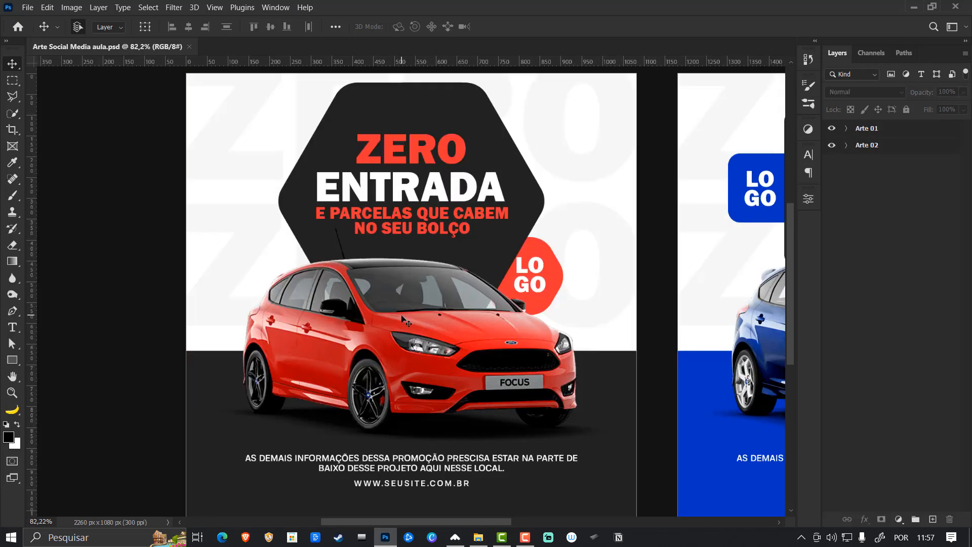
- Switch to File Explorer, copy the full path of the imagens aulas folder, and return to Photoshop
left_click(478, 537)
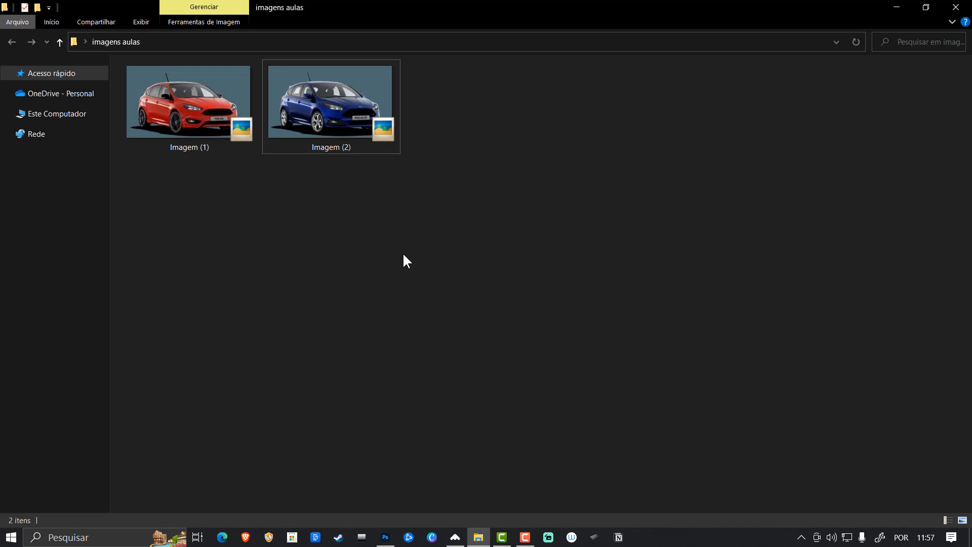
left_click(416, 41)
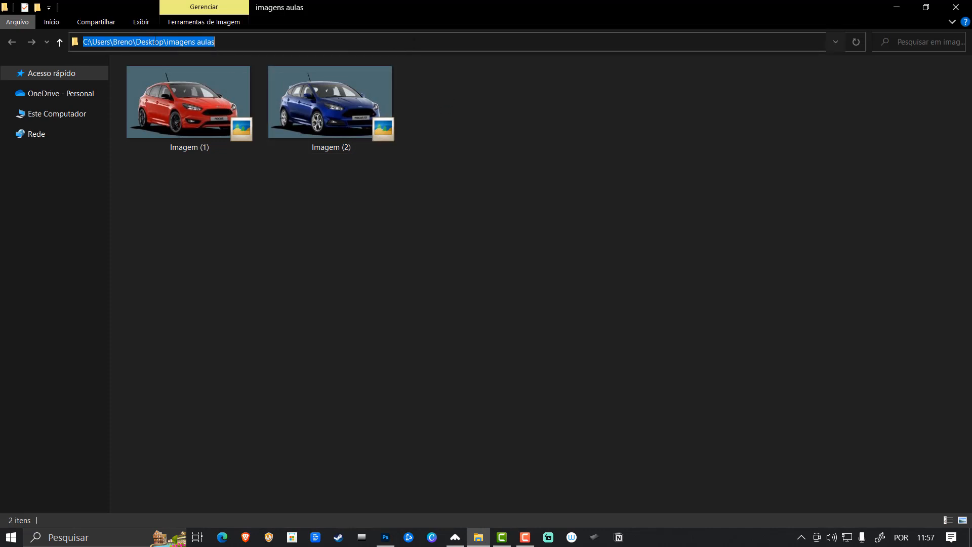
right_click(181, 42)
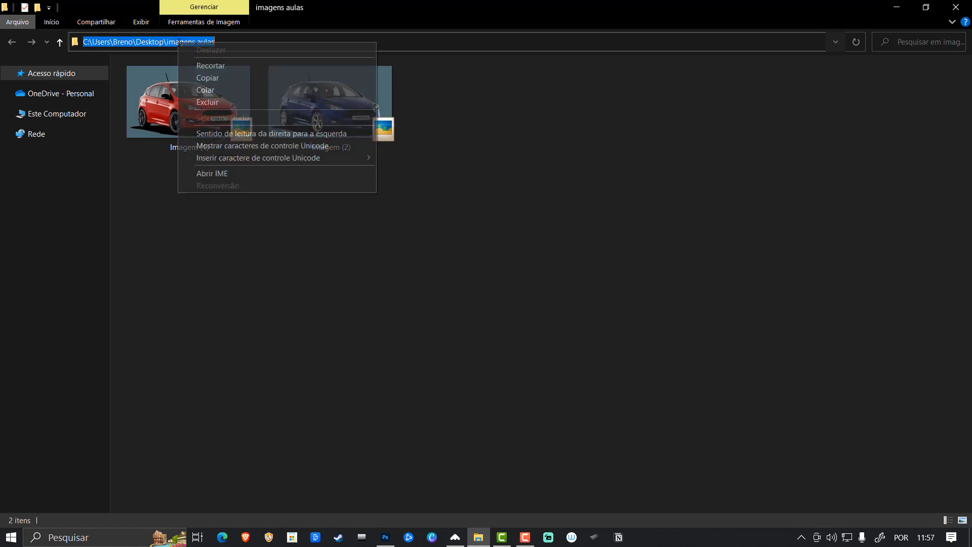
left_click(221, 78)
left_click(317, 224)
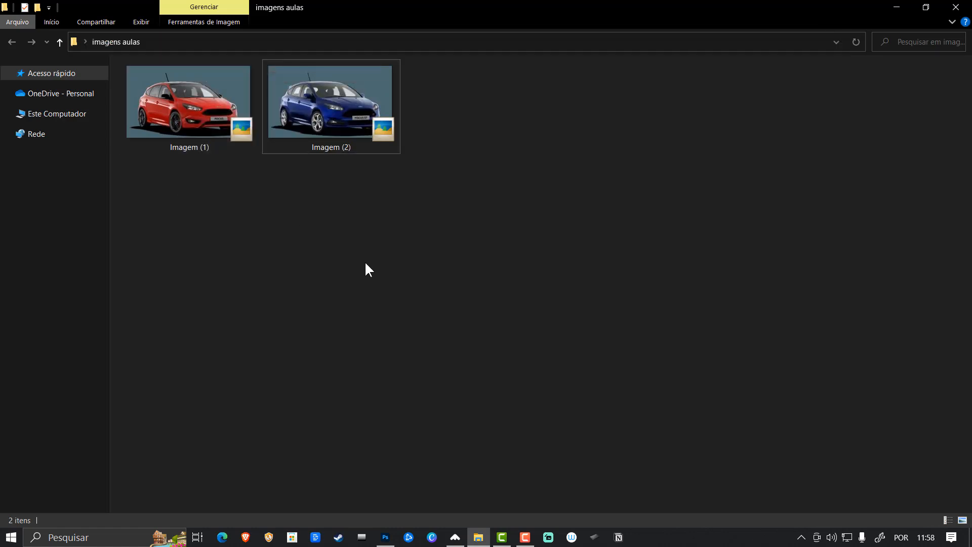
left_click(386, 538)
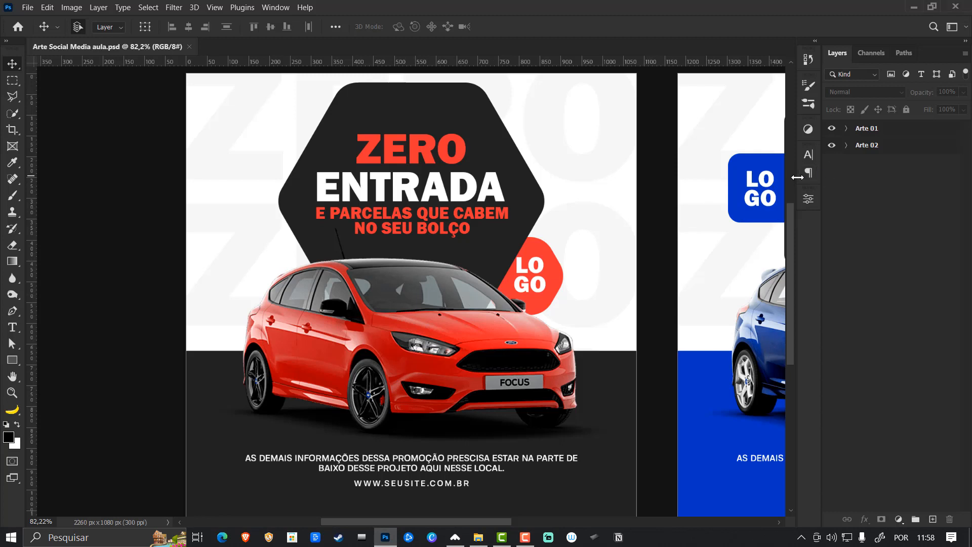
key("ctrl+0")
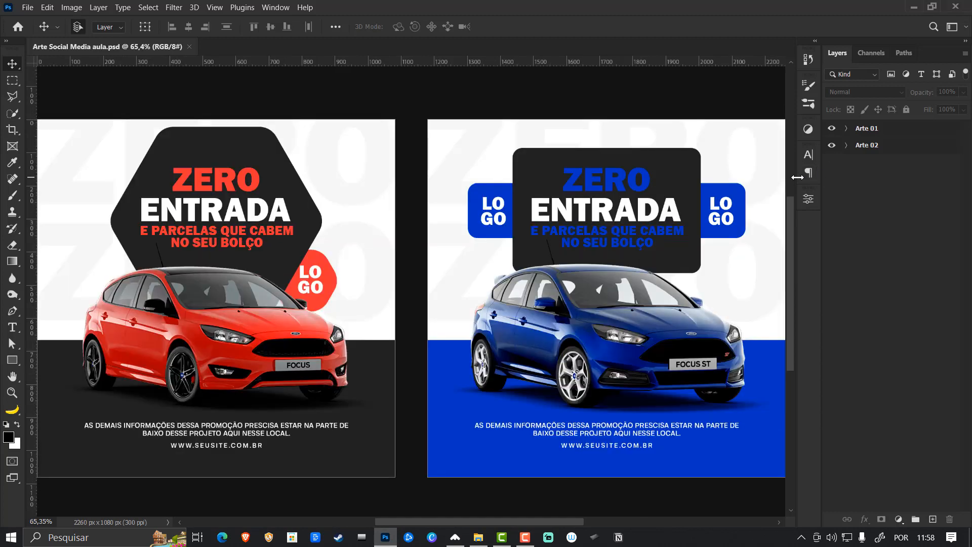
left_click(892, 133)
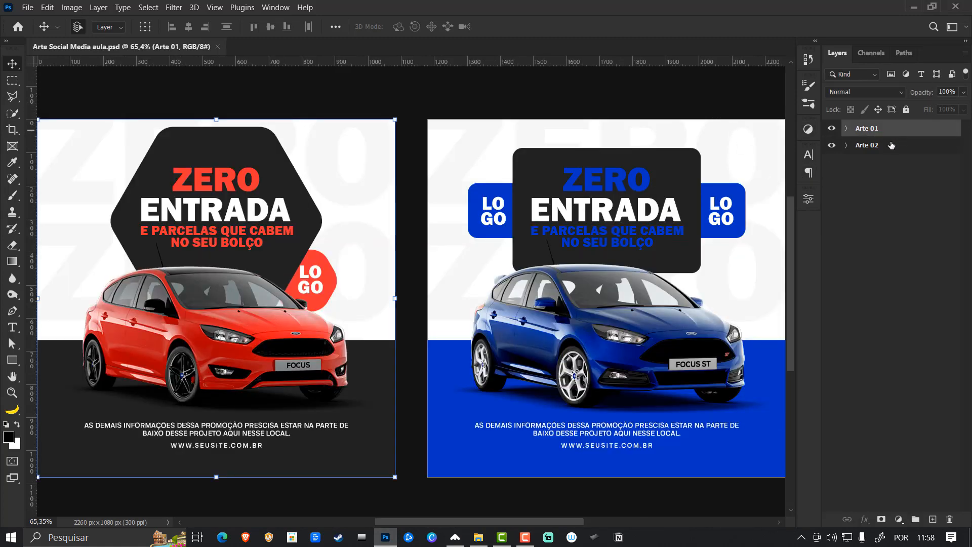
left_click(891, 145)
left_click(893, 132)
left_click(891, 146)
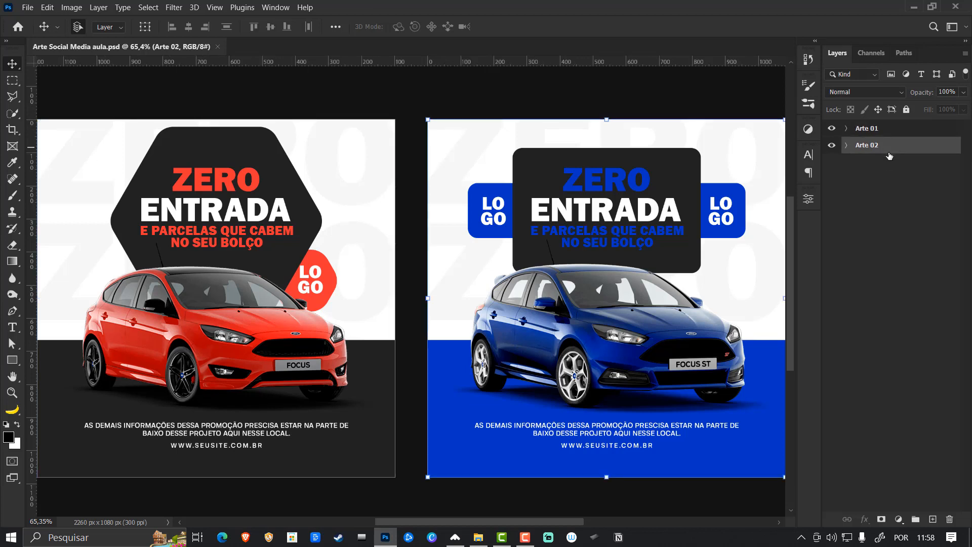
left_click(885, 183)
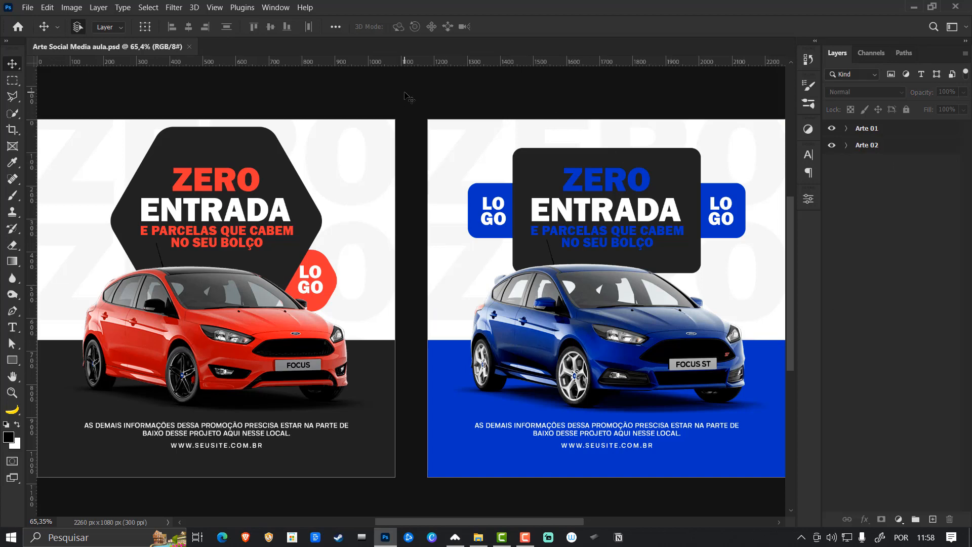
- Start an Artboards to Files export and set its destination to the imagens aulas folder on the Desktop
left_click(27, 8)
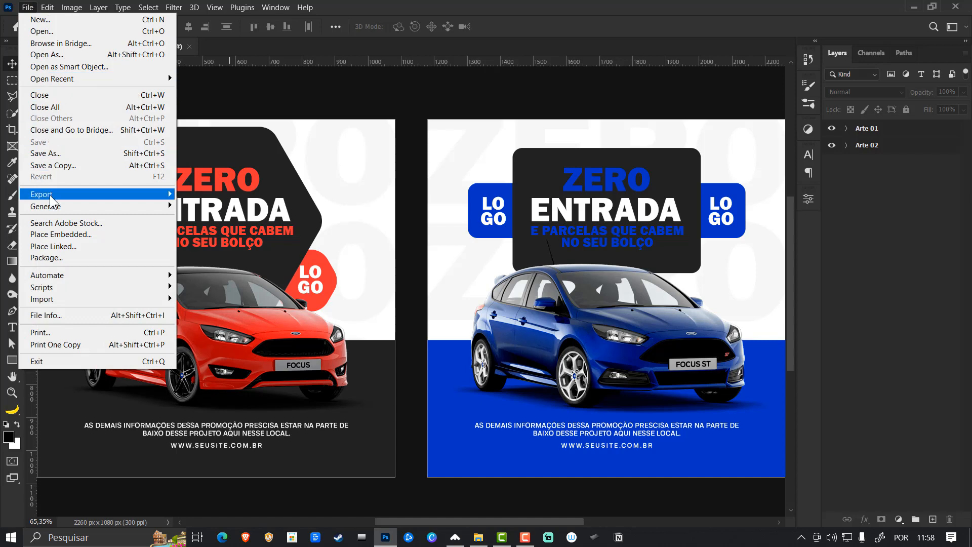
mouse_move(51, 196)
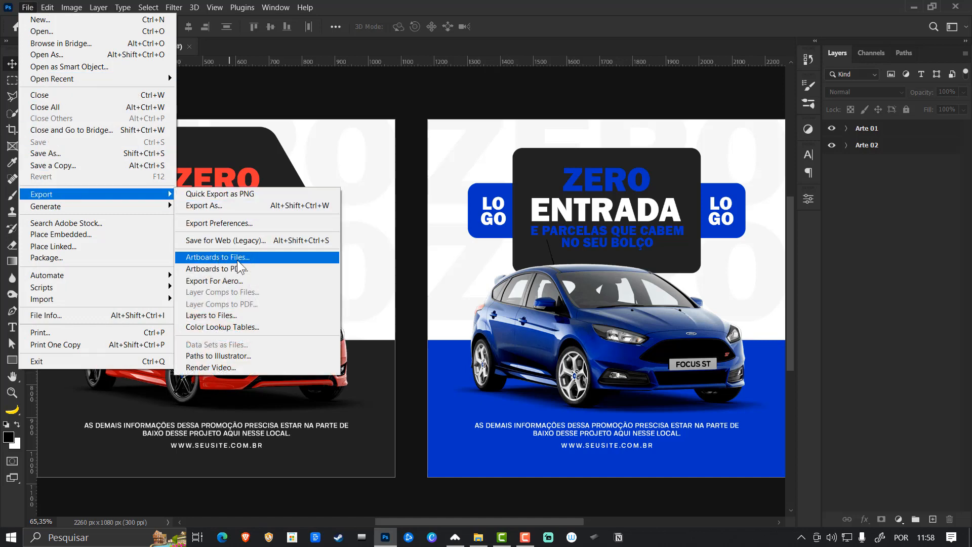
left_click(256, 258)
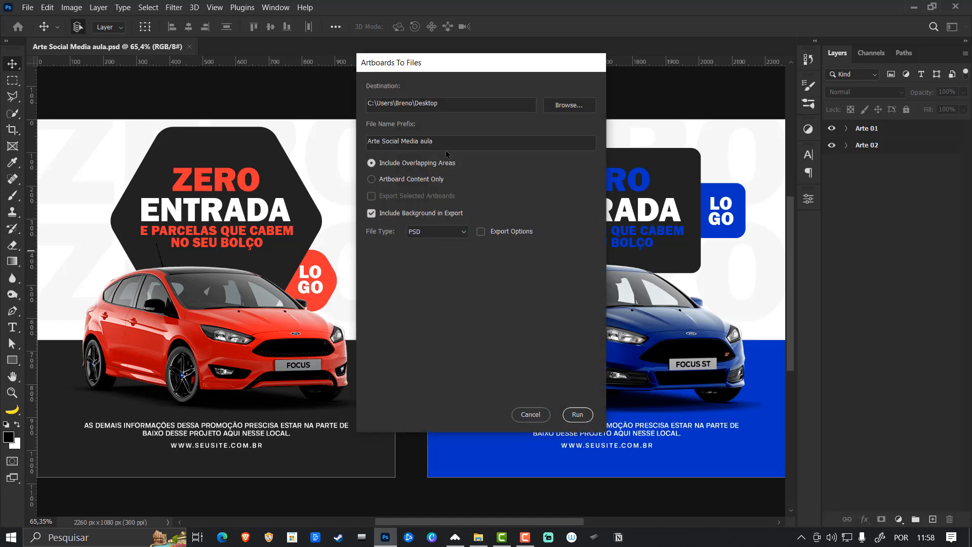
left_click_drag(458, 102, 279, 111)
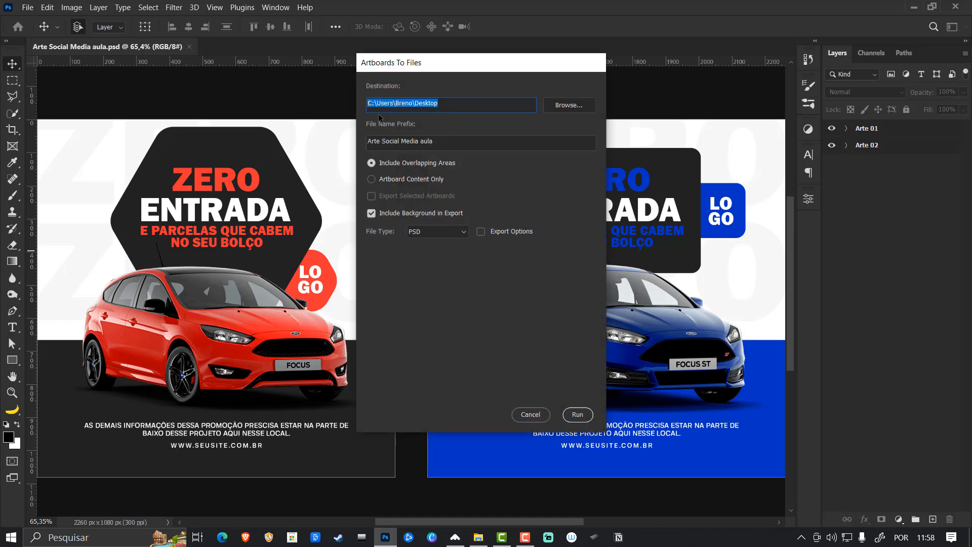
key("End")
type("\\imagens aulas")
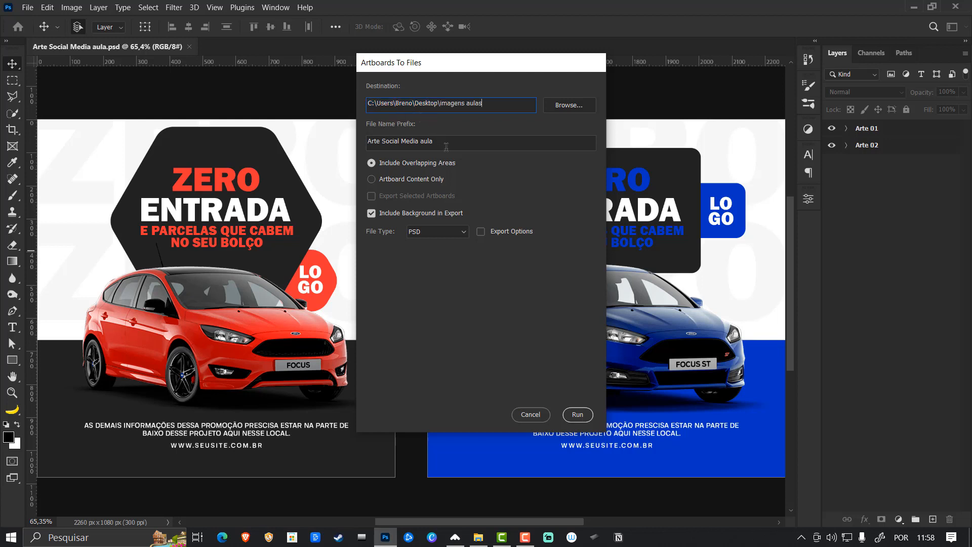
- Clear the file name prefix, keep PSD as the file type, and run the artboard export
left_click_drag(446, 147, 293, 152)
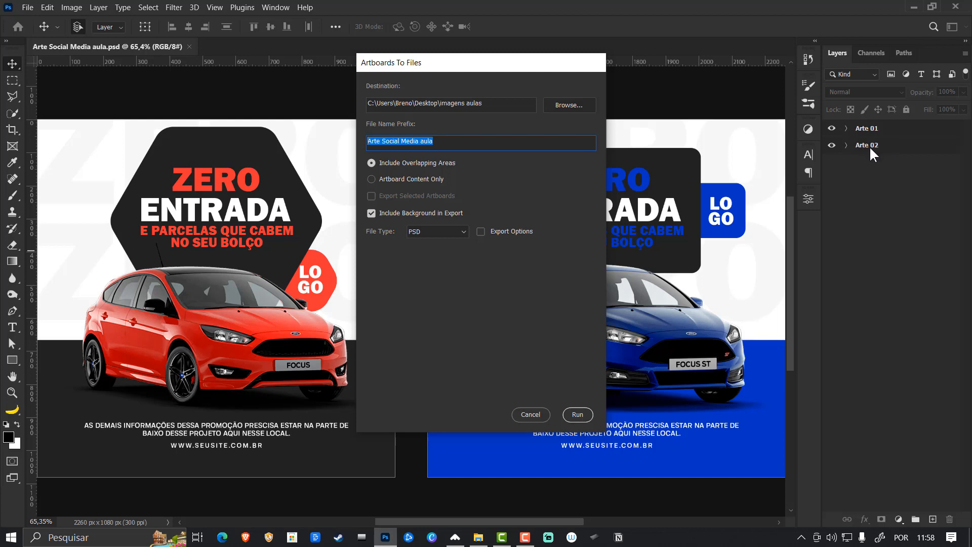
left_click(449, 140)
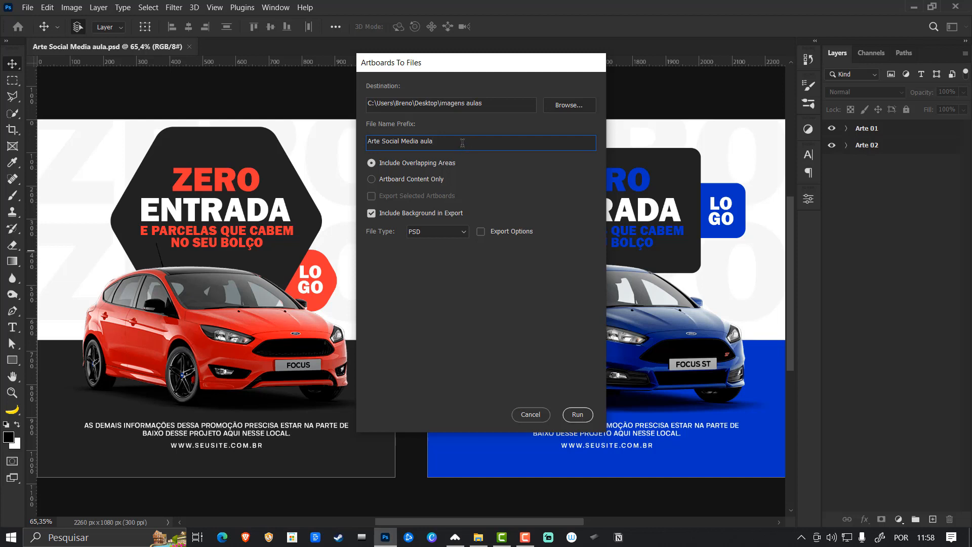
key("ctrl+a")
key("BackSpace")
left_click(464, 233)
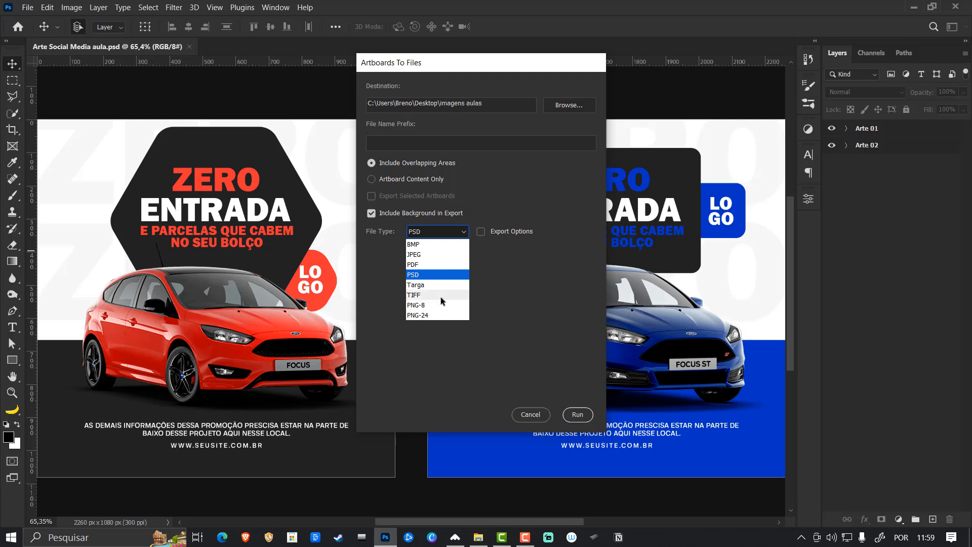
left_click(432, 276)
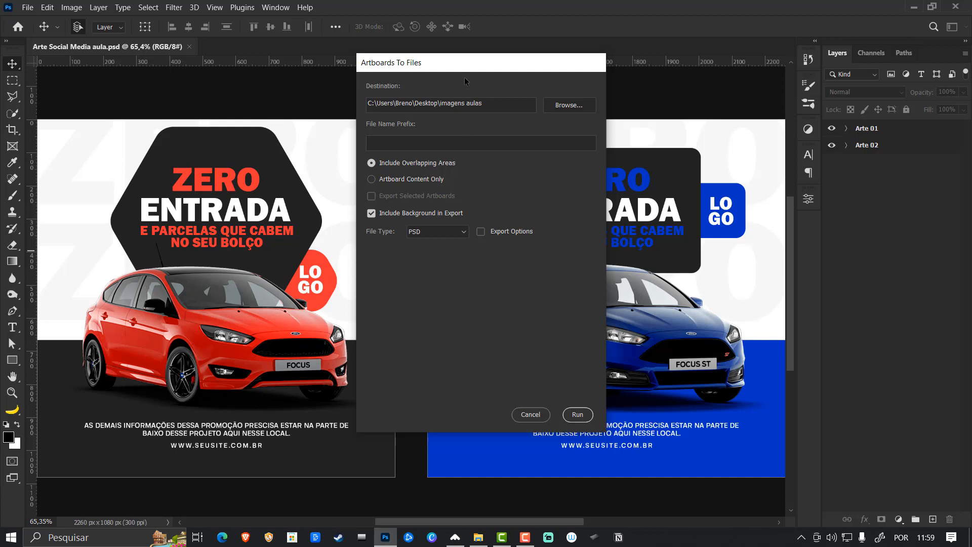
left_click_drag(462, 65, 493, 63)
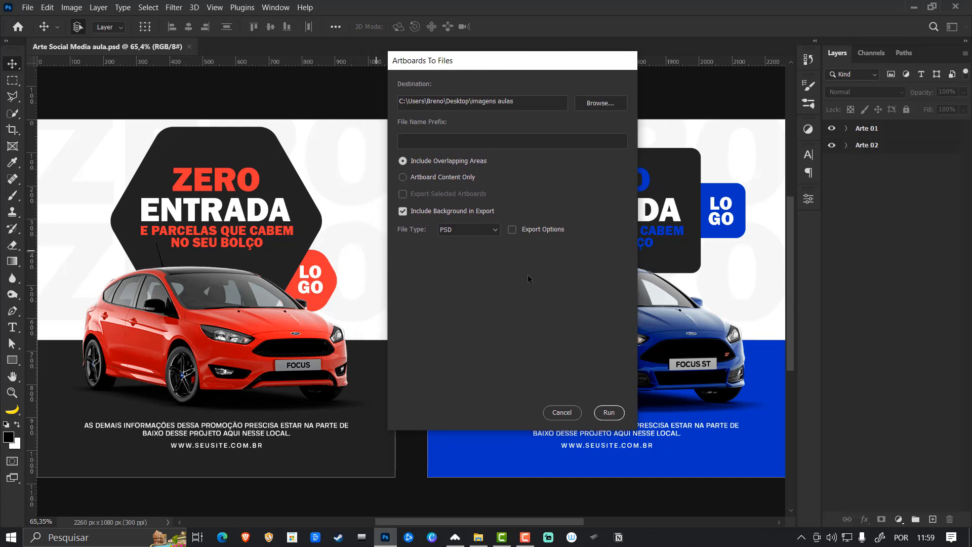
left_click(610, 414)
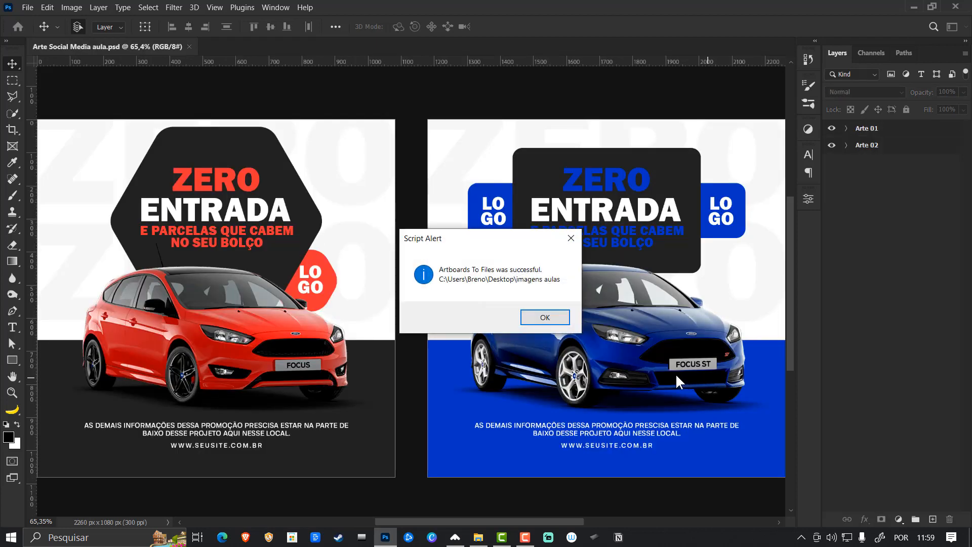
left_click(545, 317)
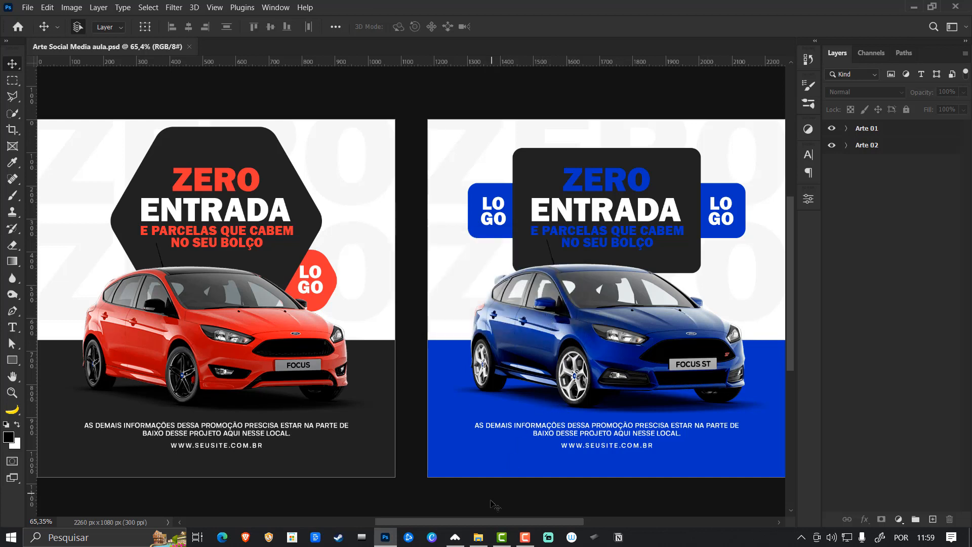
- Open the exported Arte 01 file from the imagens aulas folder, ungroup its artboard, and save it
left_click(478, 538)
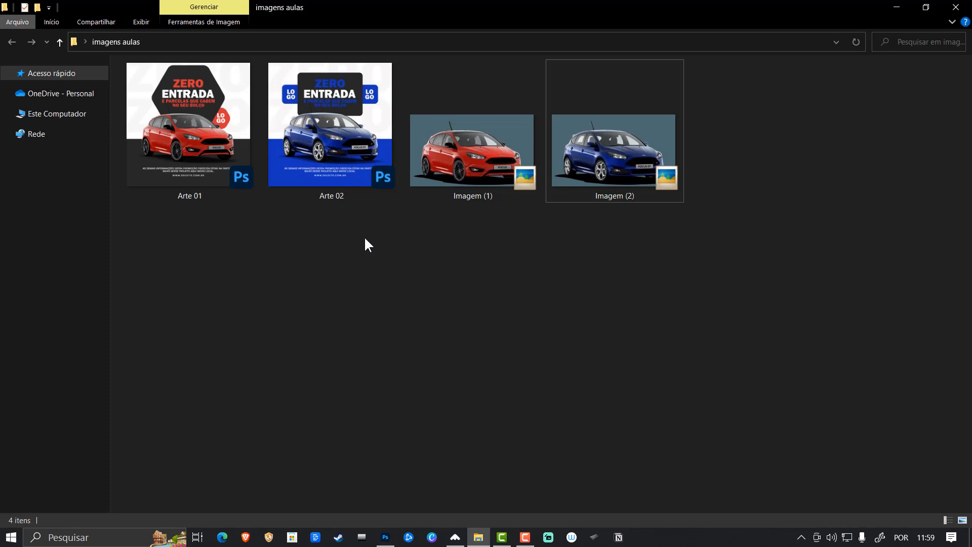
left_click_drag(351, 257, 174, 109)
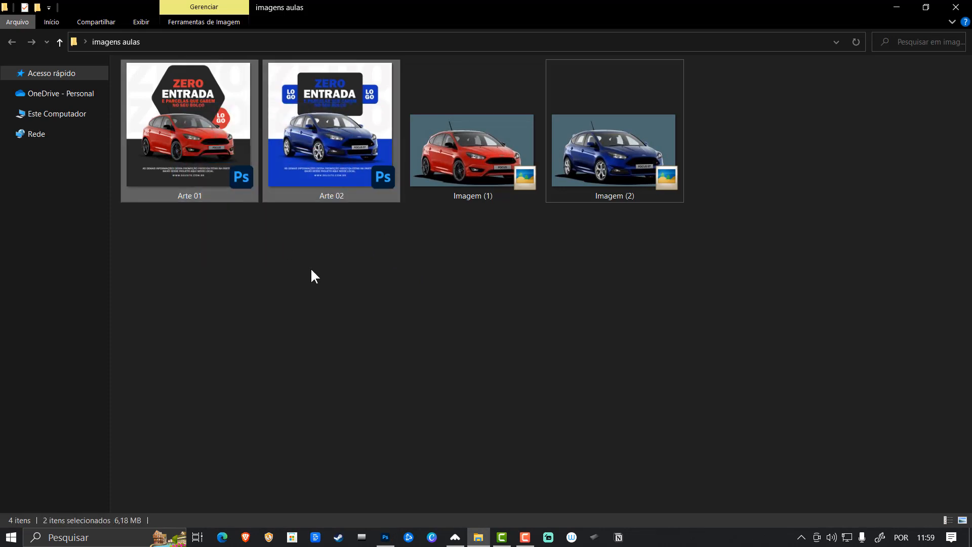
left_click(312, 271)
double_click(205, 147)
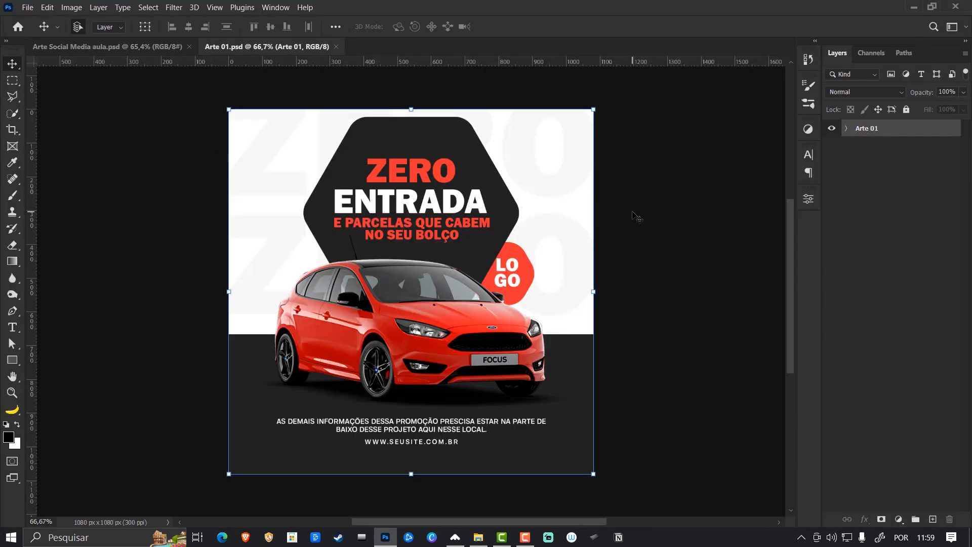
key("ctrl+0")
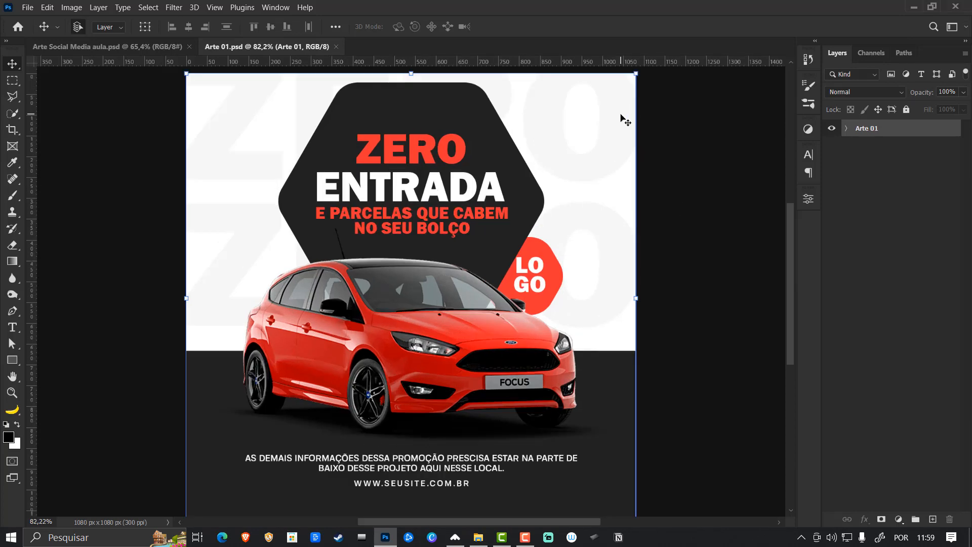
key("ctrl+shift+g")
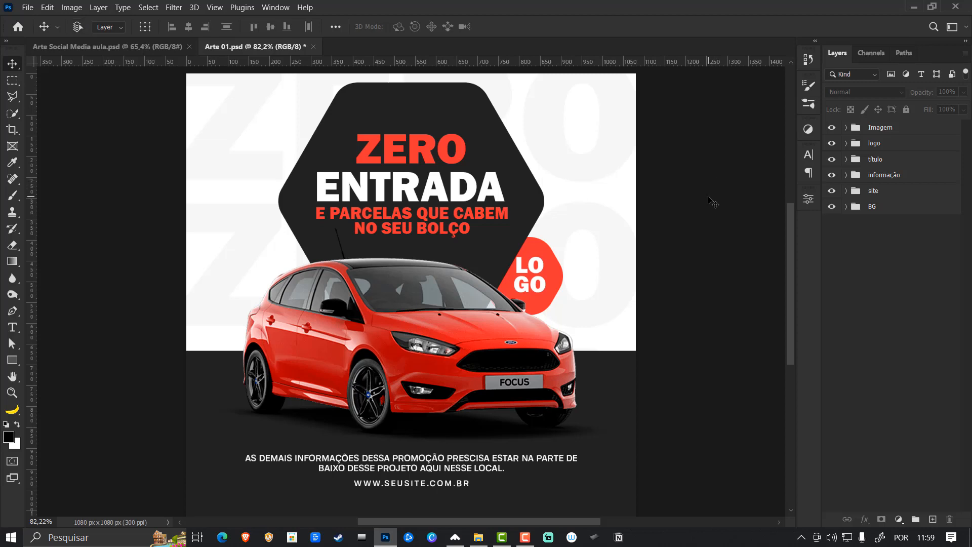
key("ctrl+s")
- Open the exported Arte 02 file from the imagens aulas folder and ungroup its artboard
left_click(479, 538)
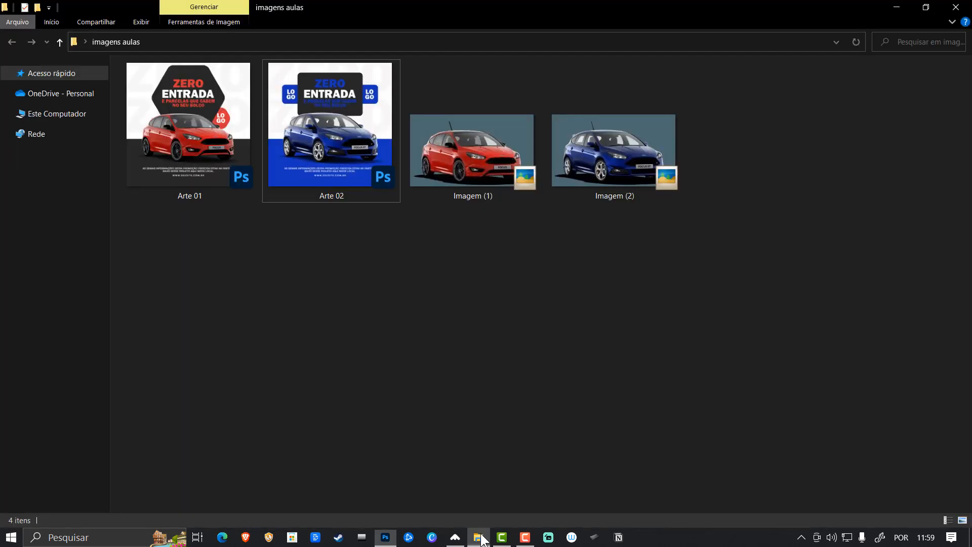
left_click(337, 151)
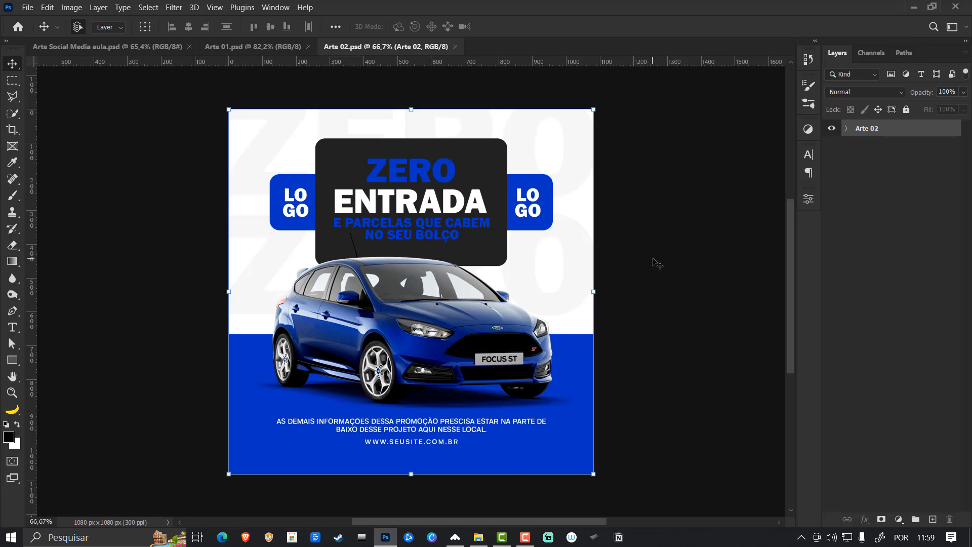
key("ctrl+0")
key("ctrl+shift+g")
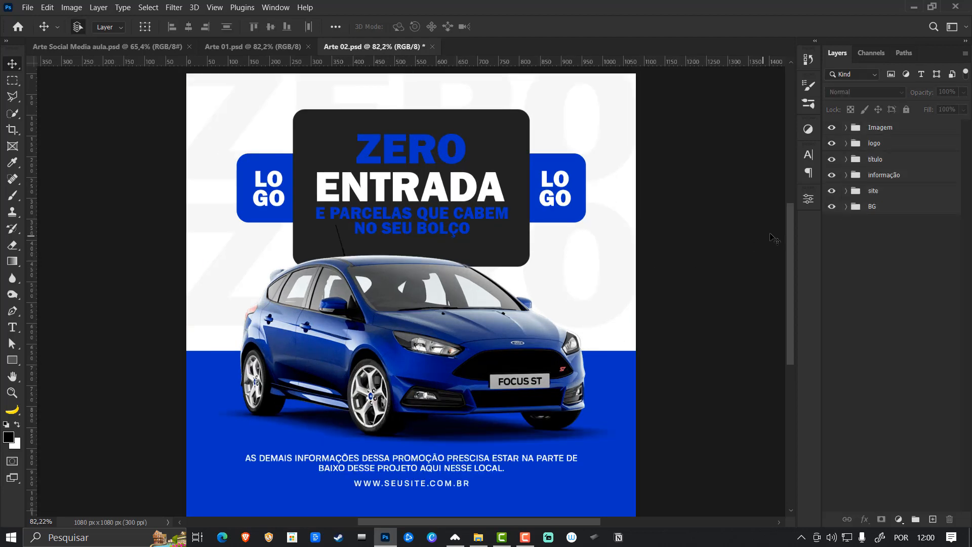
- Assign a blue color label to the logo group in Arte 02
left_click(890, 171)
left_click(888, 161)
left_click(886, 147)
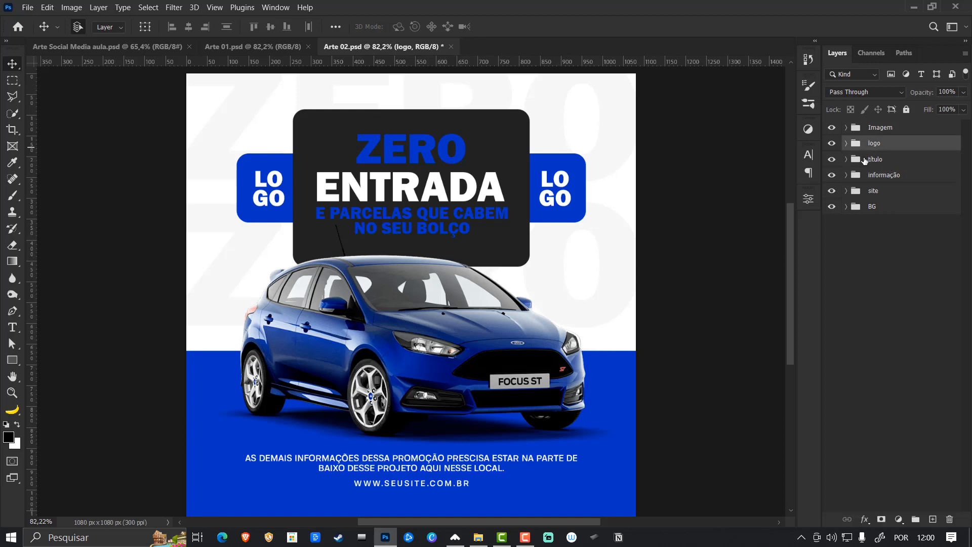
left_click(833, 144)
left_click(833, 145)
right_click(832, 146)
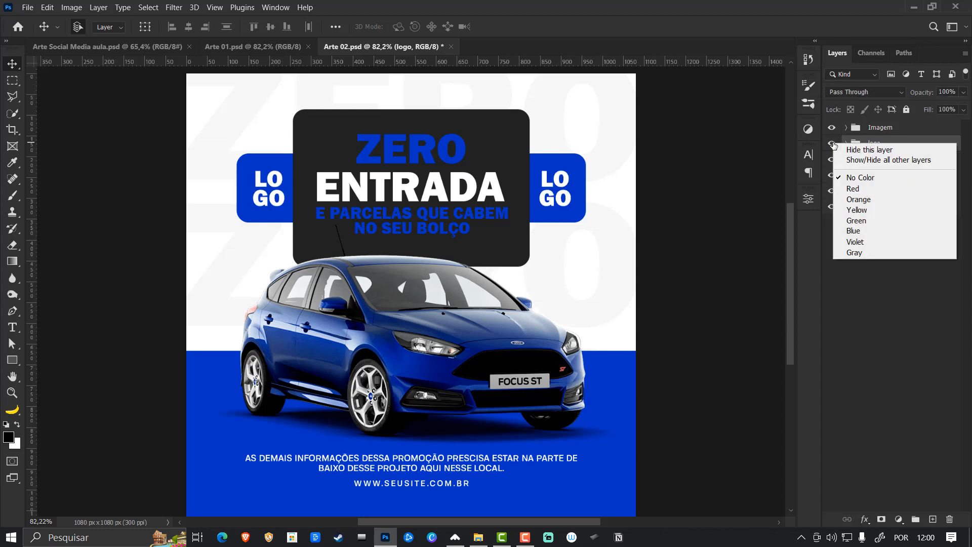
left_click(858, 230)
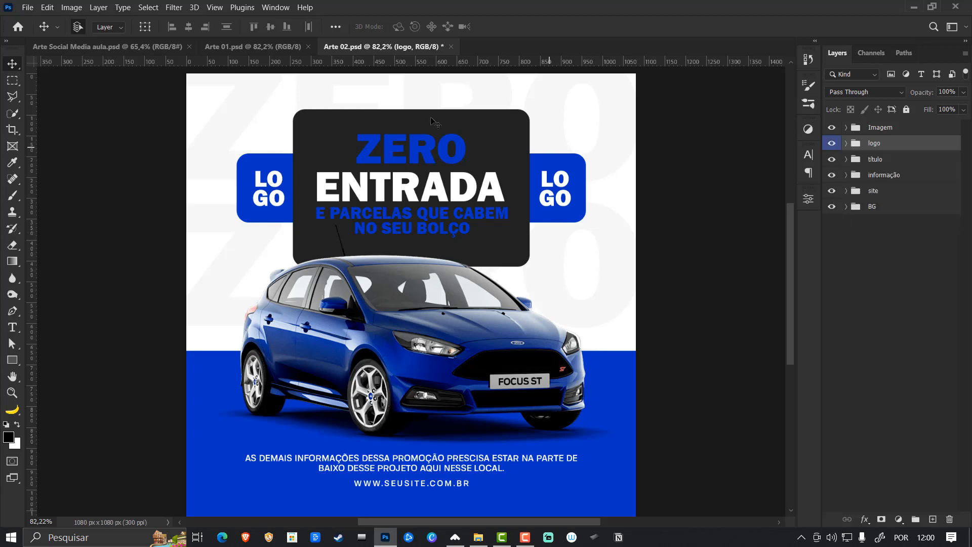
- Assign a red color label to the informação group and return to the Arte Social Media aula.psd document
right_click(833, 176)
left_click(857, 215)
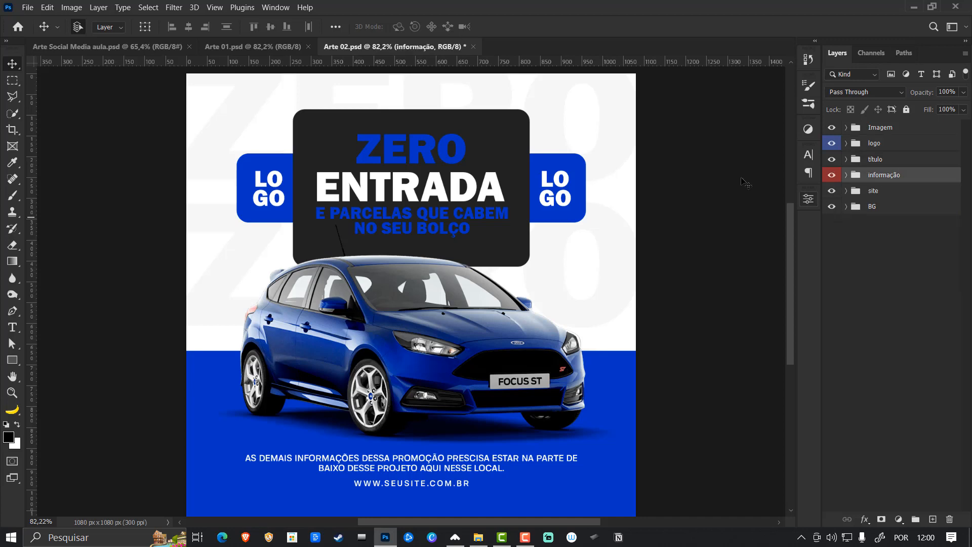
left_click(230, 47)
left_click(146, 46)
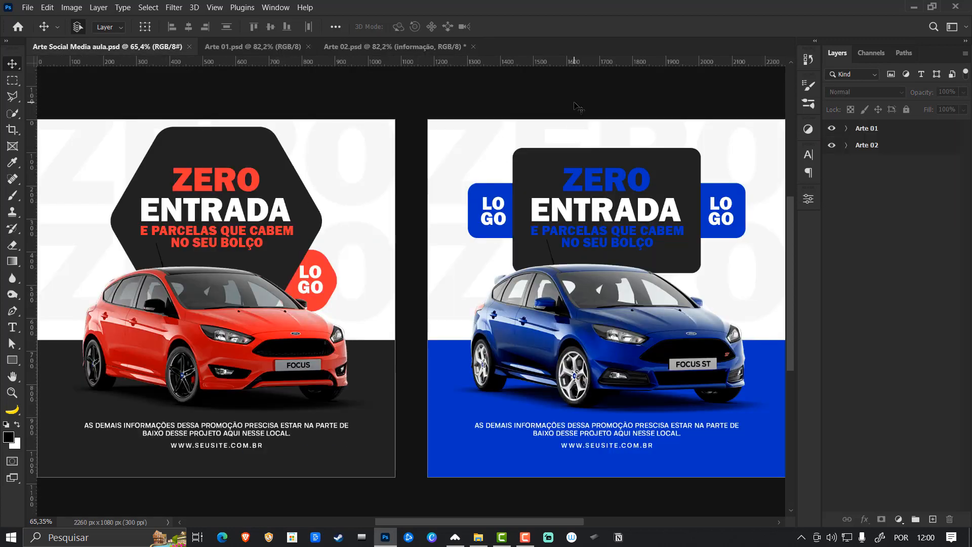